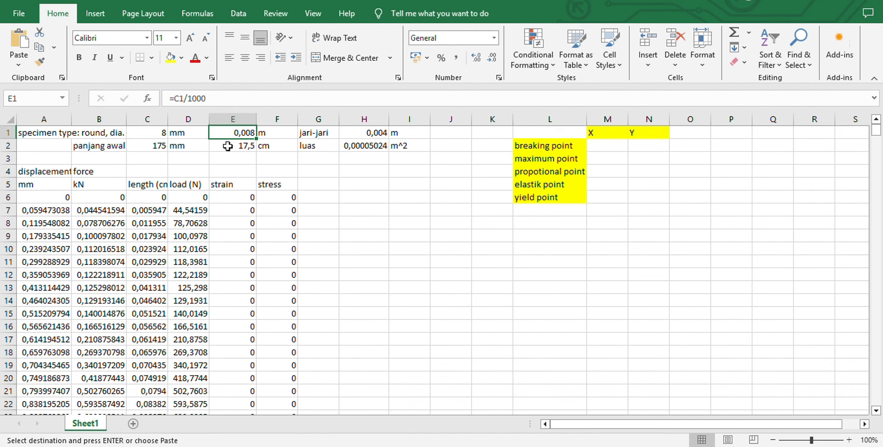
Review the formulas converting the specimen diameter, initial length, radius and area, plus those for the first length and load entries
click(229, 146)
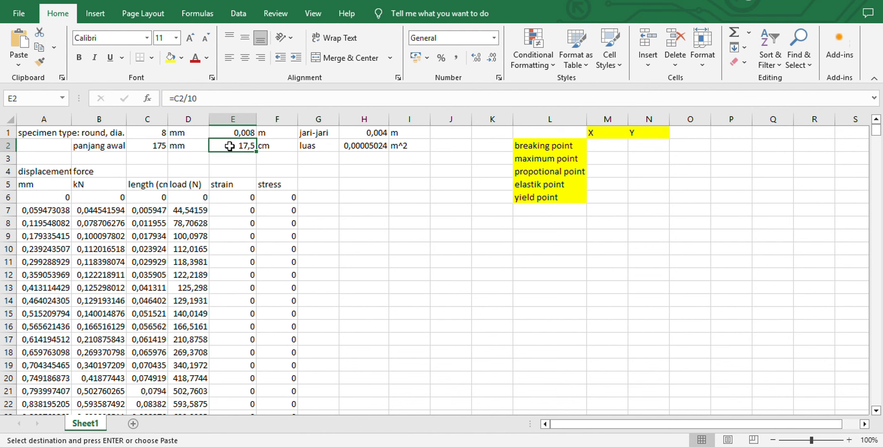
click(349, 133)
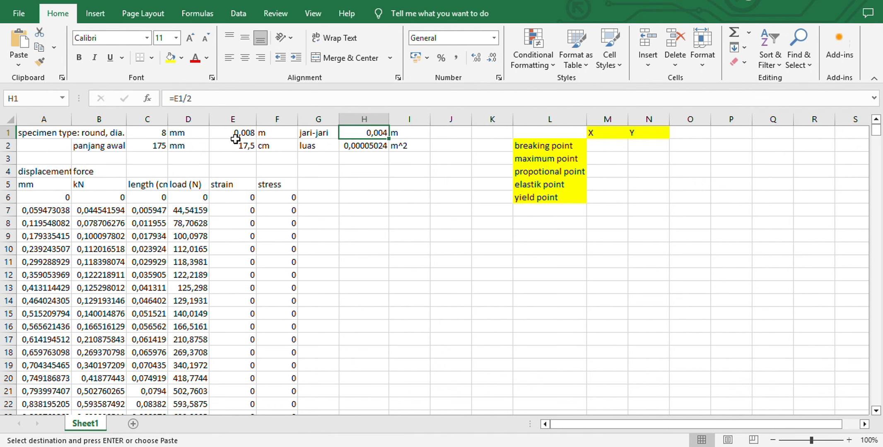
click(375, 146)
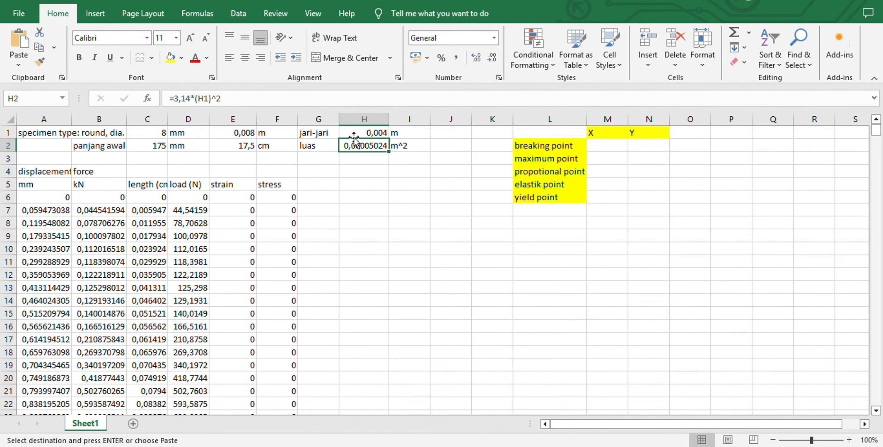
click(149, 184)
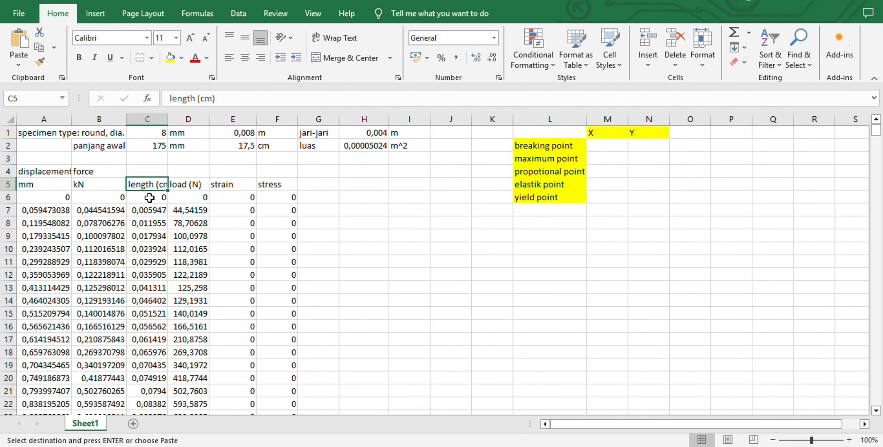
click(149, 198)
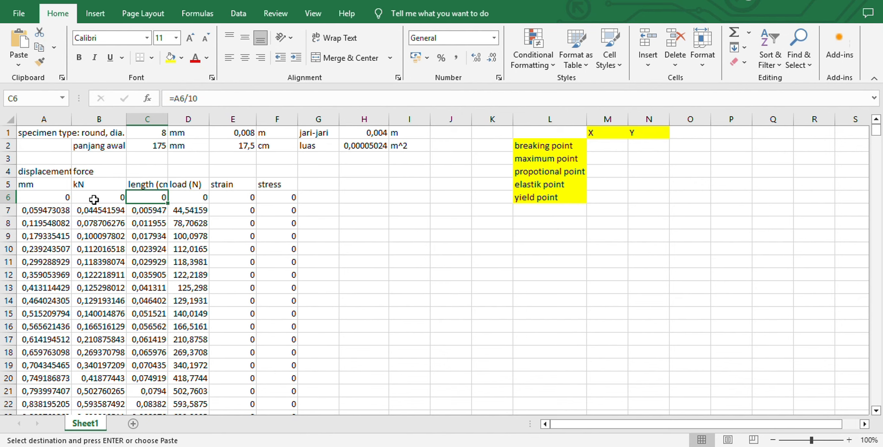
click(42, 199)
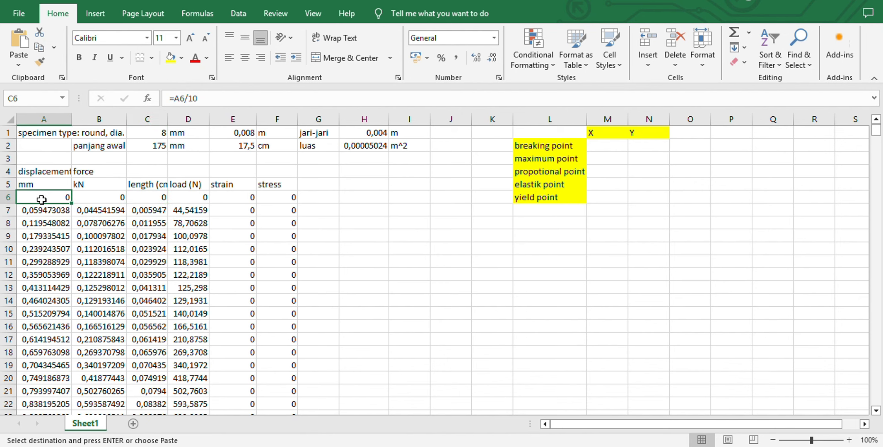
click(153, 198)
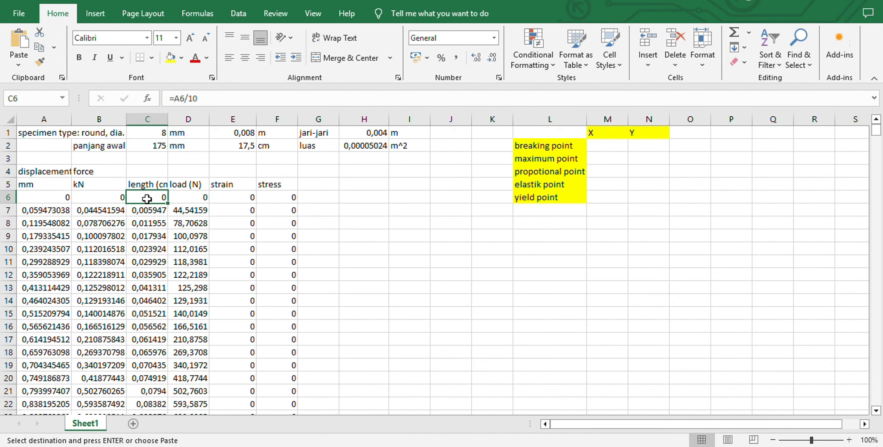
click(66, 203)
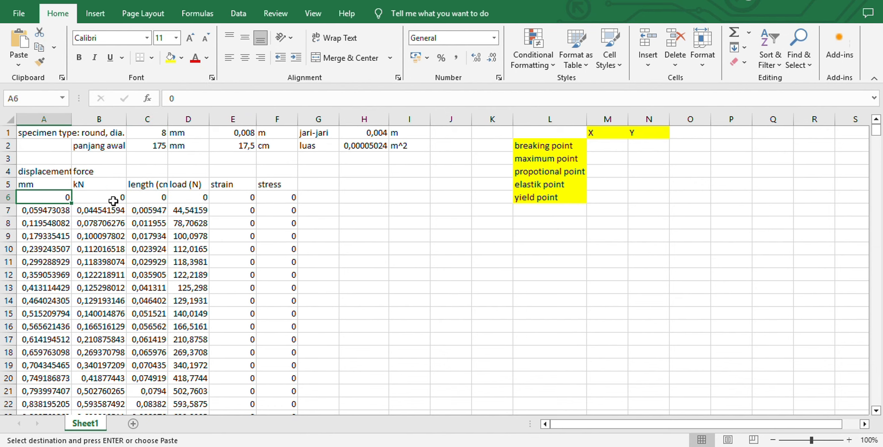
click(155, 201)
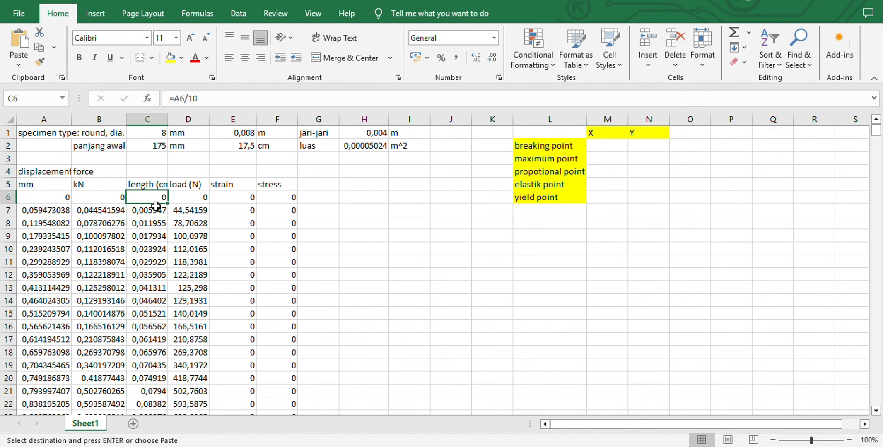
click(192, 199)
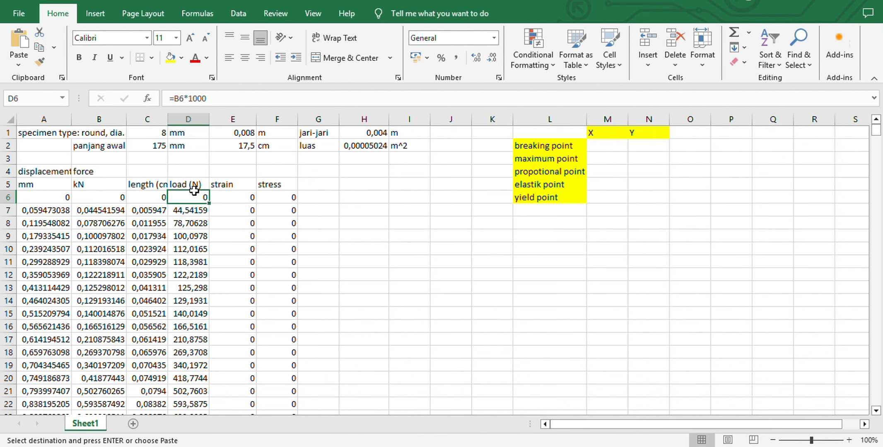
click(107, 202)
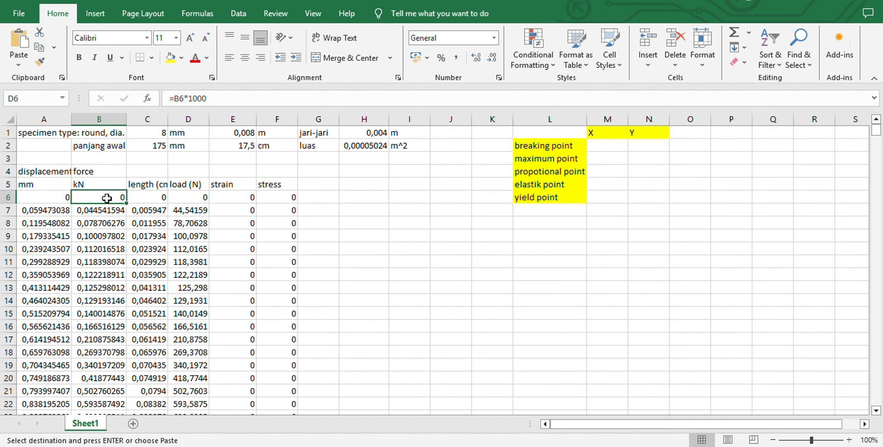
click(205, 201)
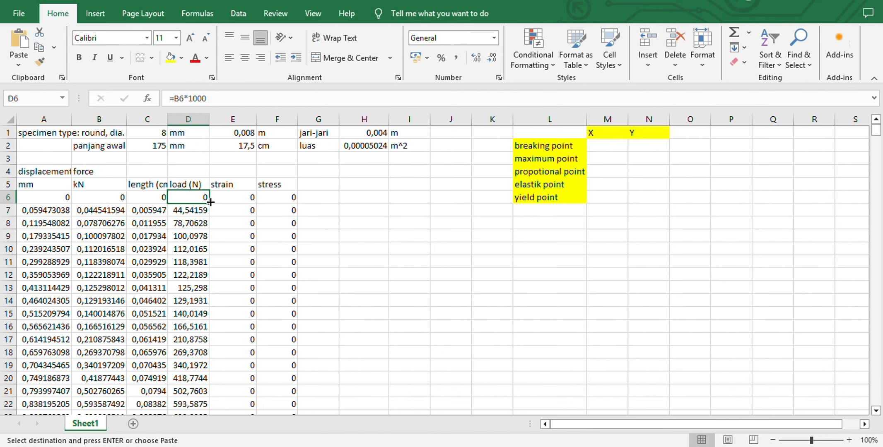
Calculate strain in E6 with the formula =C6/$E$2 and fill it down the whole strain column
click(228, 201)
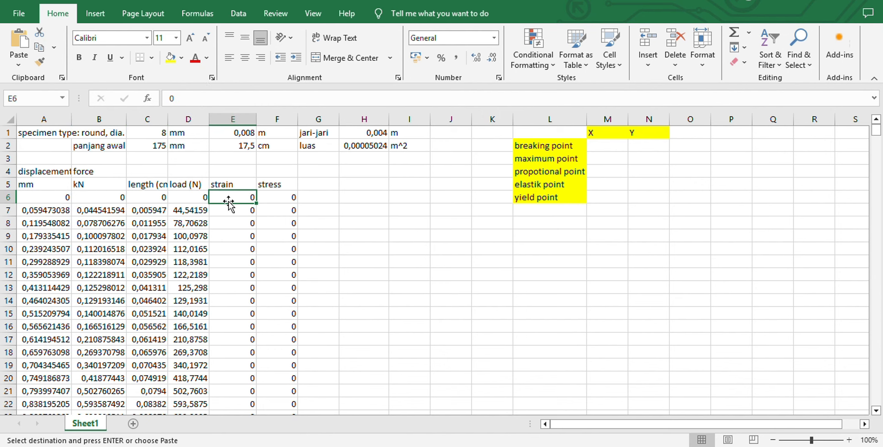
text(=)
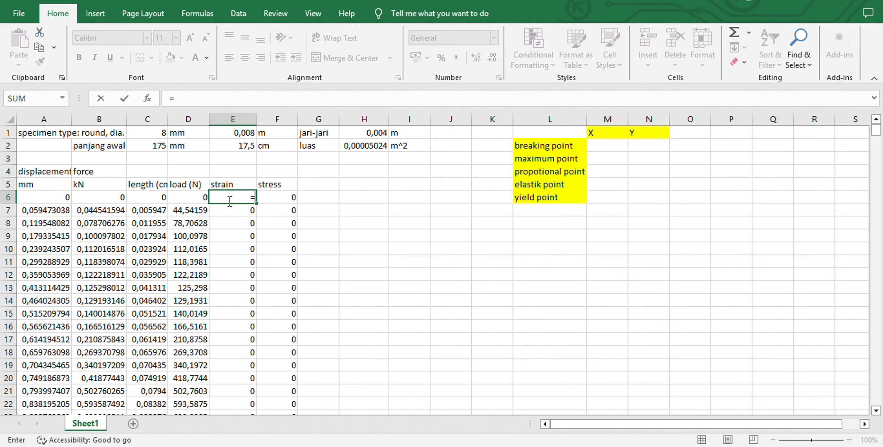
click(159, 199)
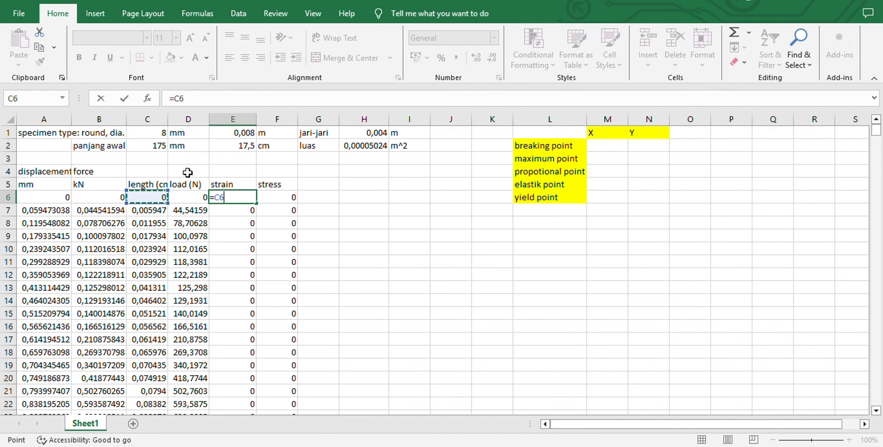
text(/)
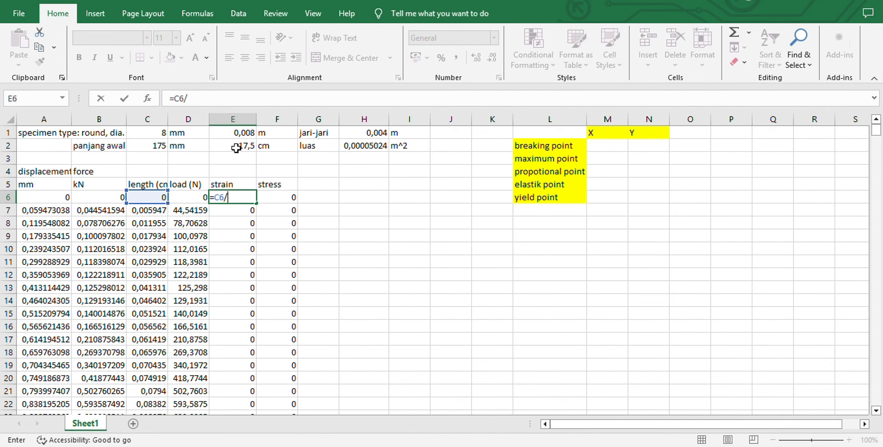
click(236, 148)
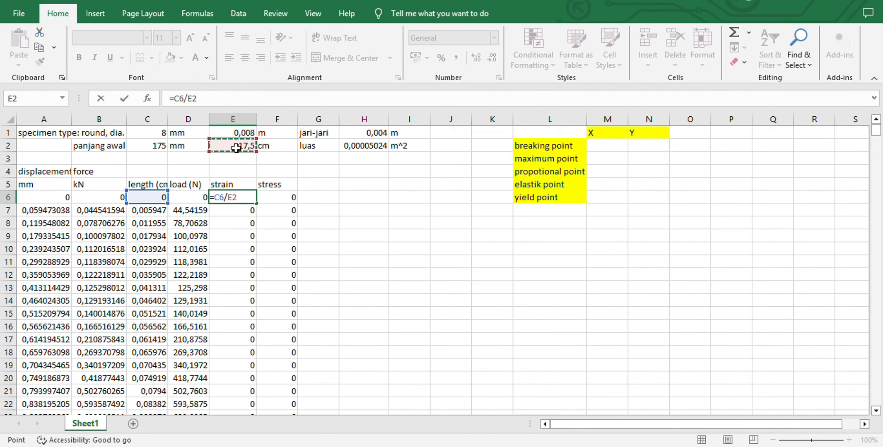
key(F4)
key(Return)
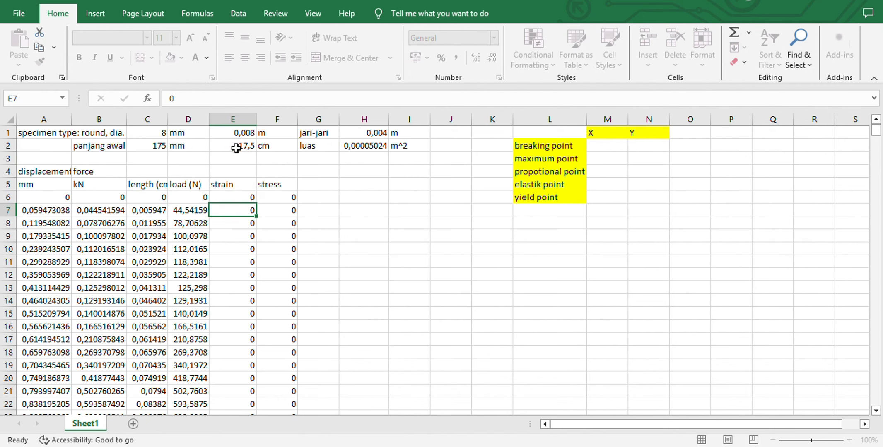
click(253, 197)
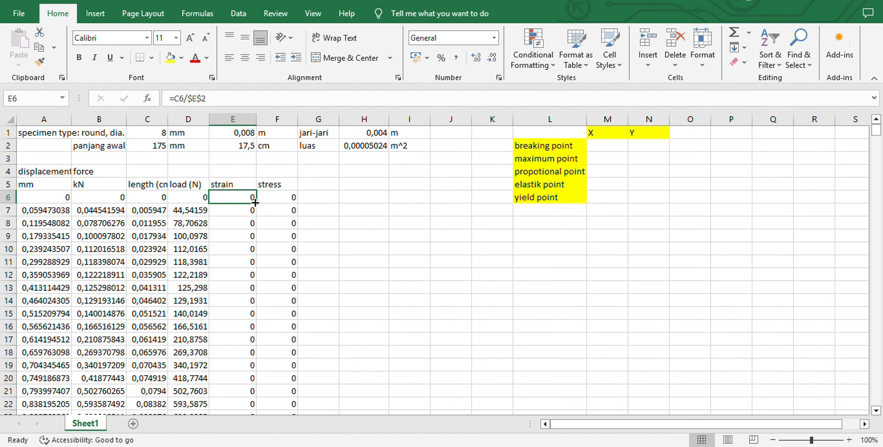
double_click(255, 203)
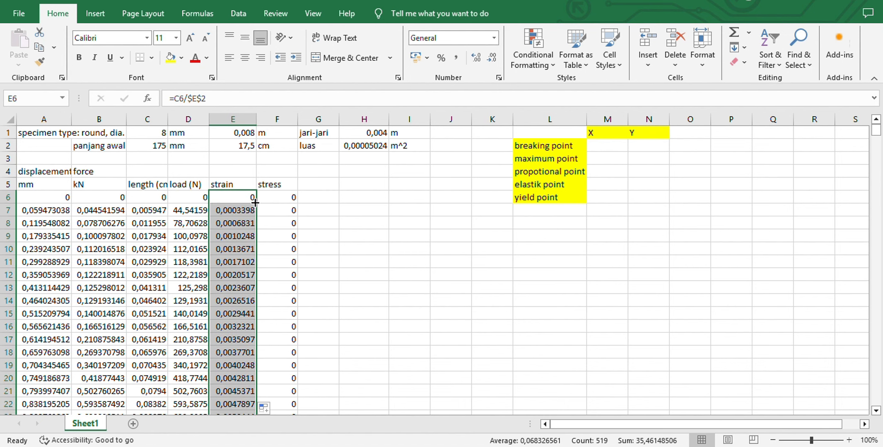
Calculate stress in F6 with the formula =D6/$H$2 and fill it down the whole stress column
click(279, 198)
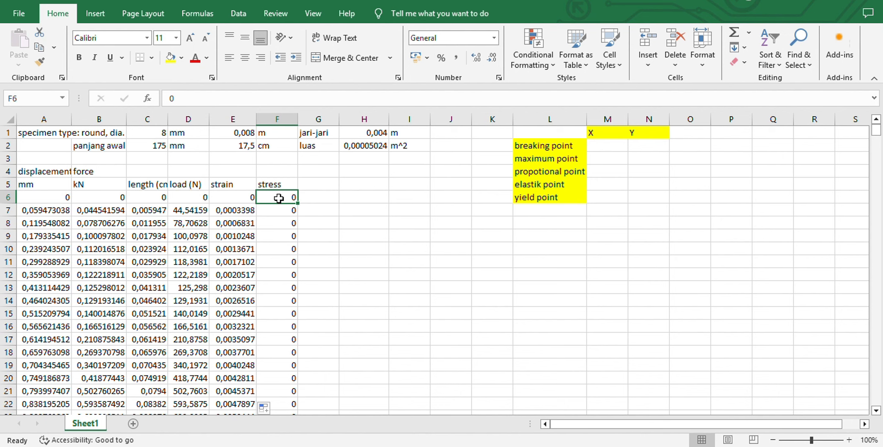
text(=)
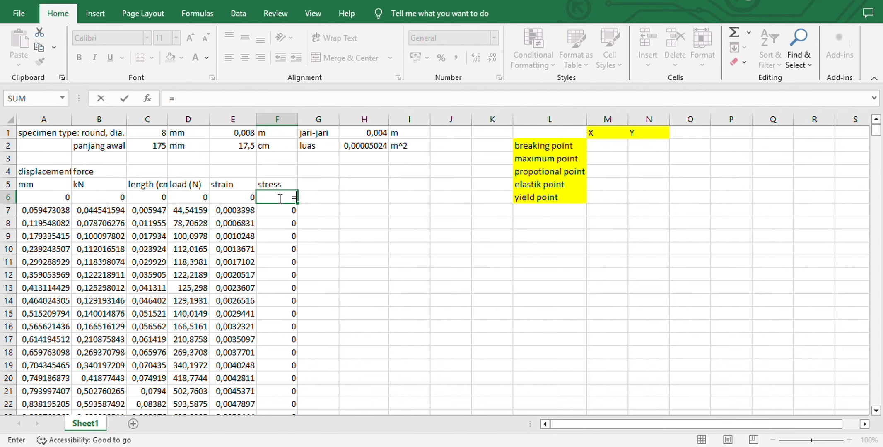
click(189, 197)
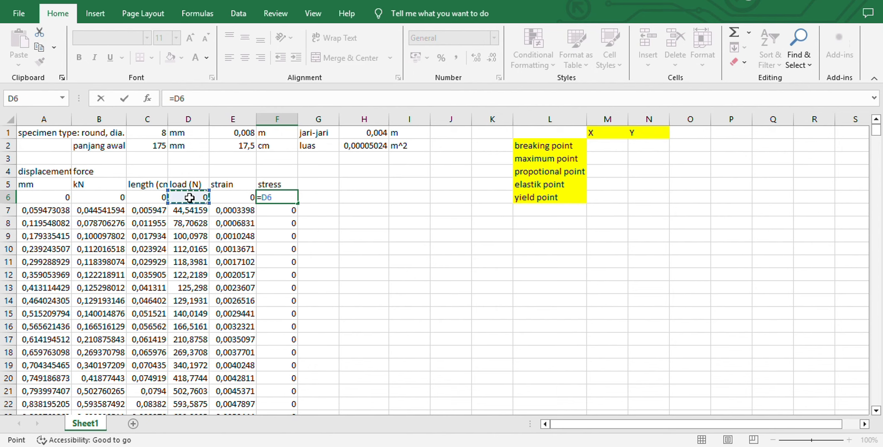
text(/)
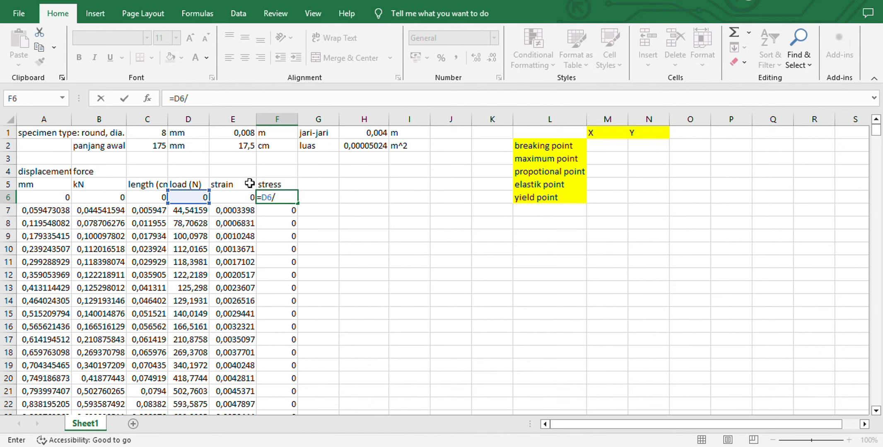
click(353, 145)
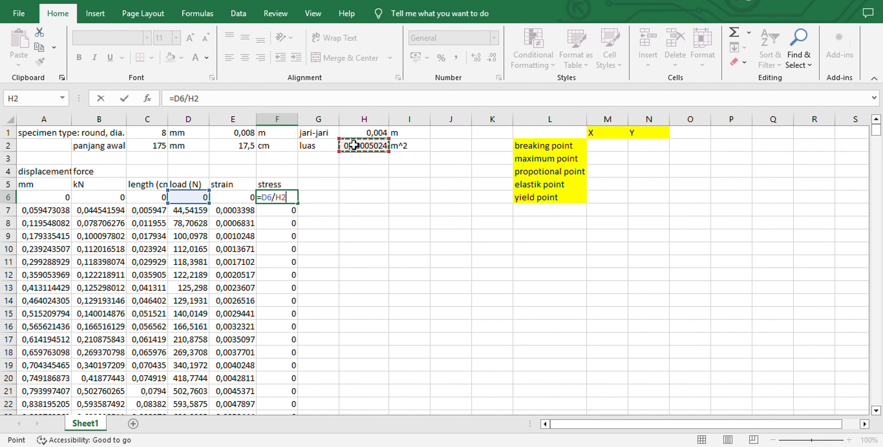
key(F4)
key(Return)
click(293, 197)
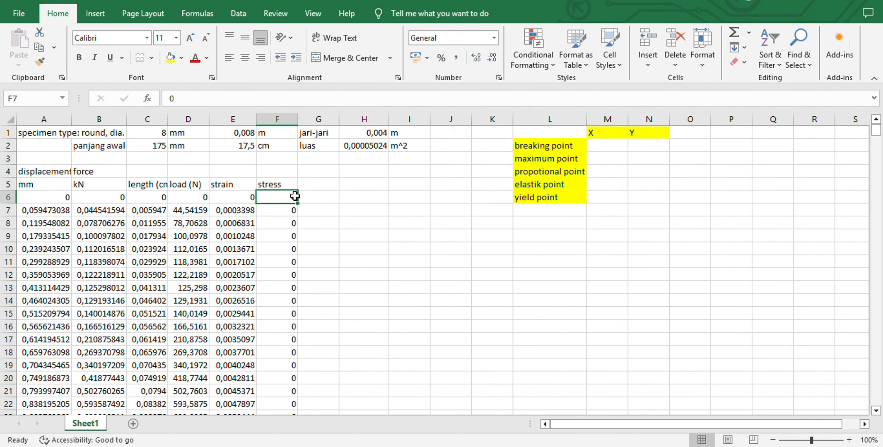
click(297, 203)
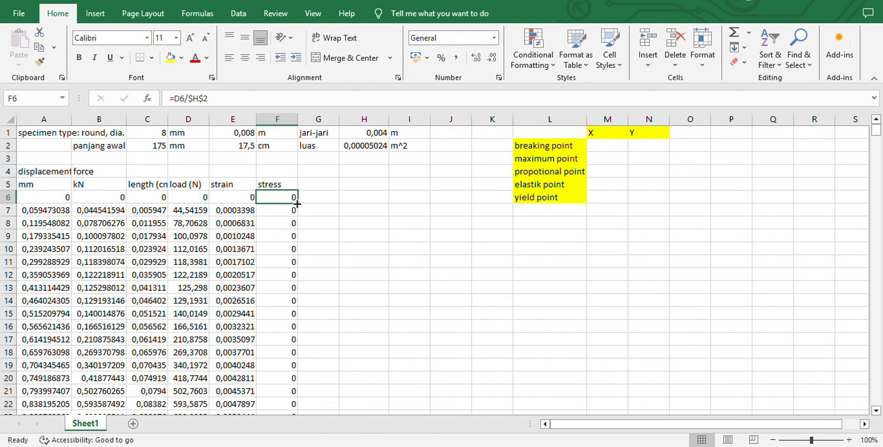
click(297, 203)
click(298, 201)
double_click(298, 202)
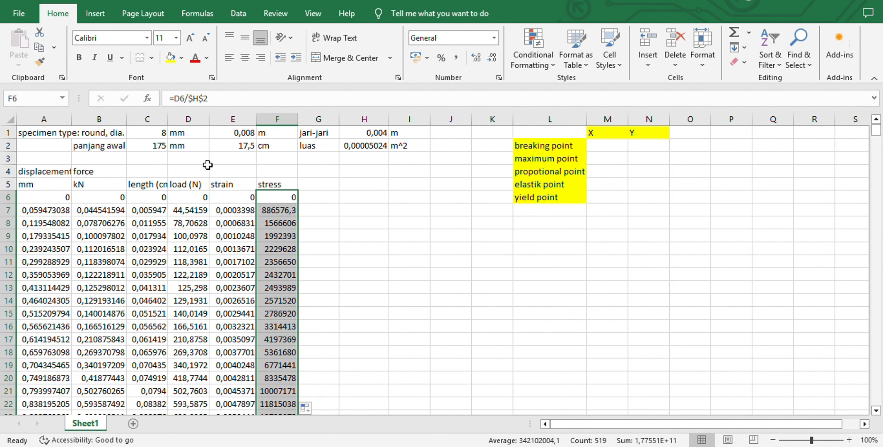
Plot the full strain and stress columns as a scatter chart with smooth lines and markers, placed just below the yellow point labels
drag(236, 198, 268, 197)
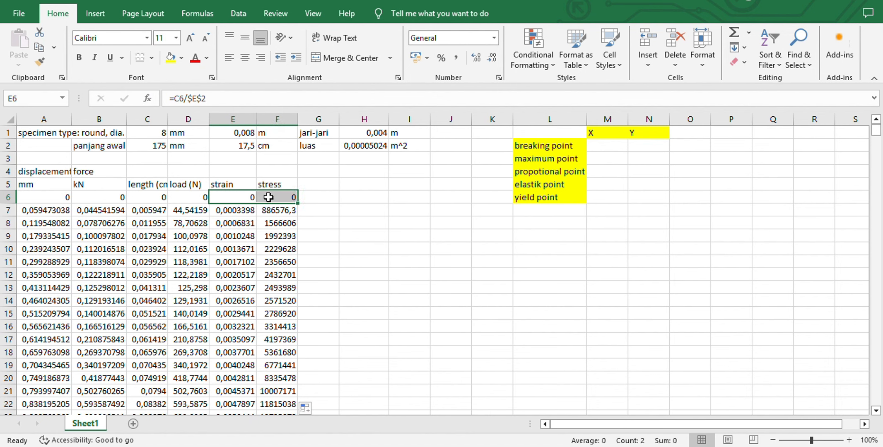
drag(298, 204, 297, 204)
double_click(298, 204)
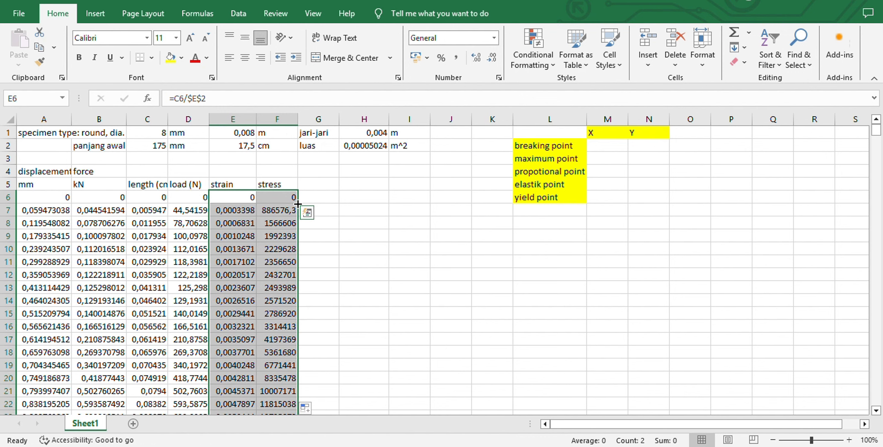
click(88, 10)
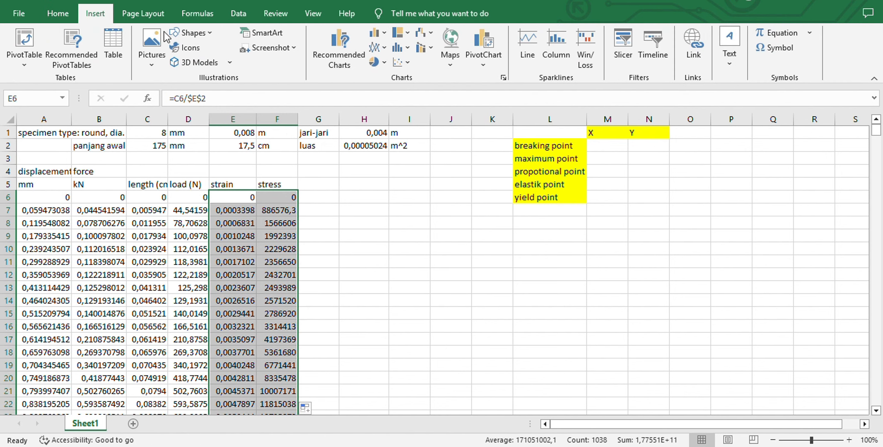
click(409, 65)
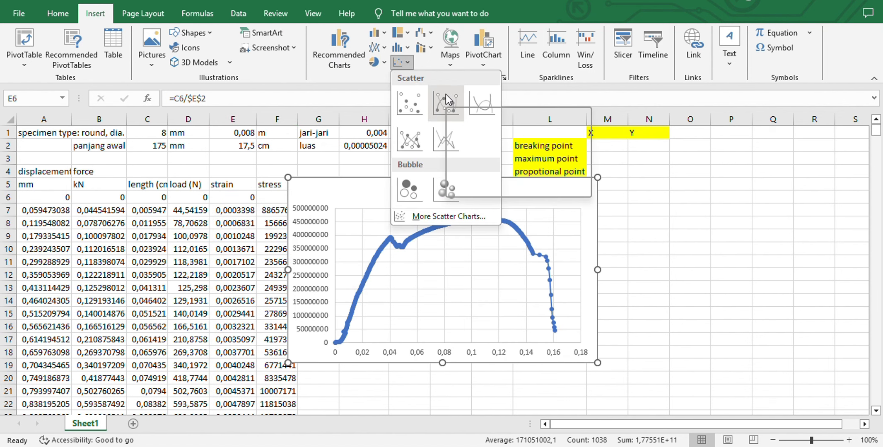
click(446, 94)
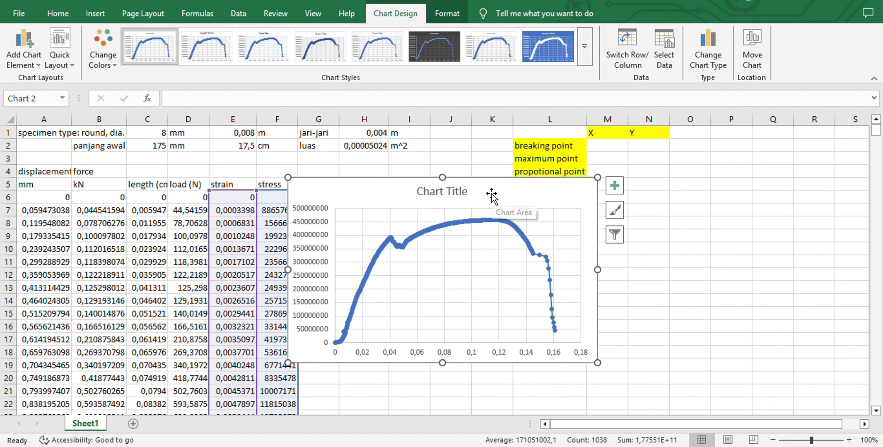
drag(494, 199, 545, 235)
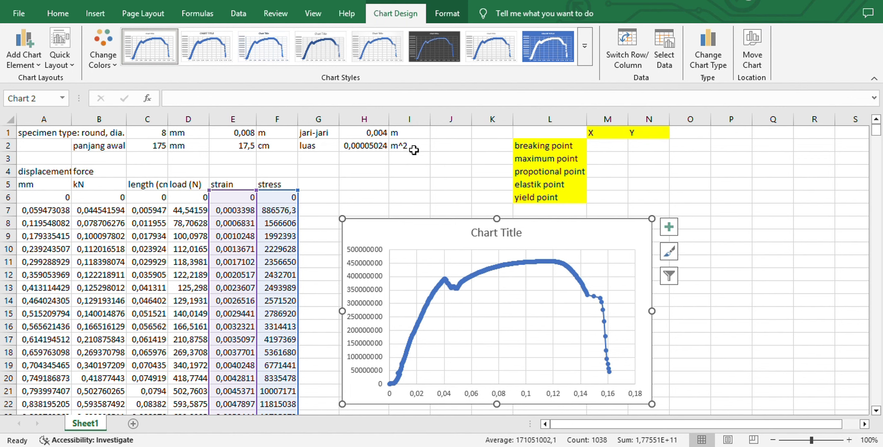
click(413, 192)
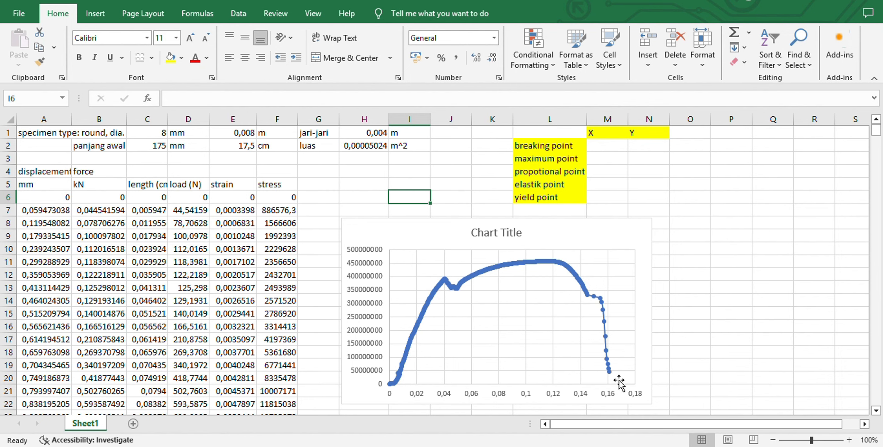
Highlight the strain and stress of the last data row, E524:F524, in yellow as the breaking point
mouse_move(612, 373)
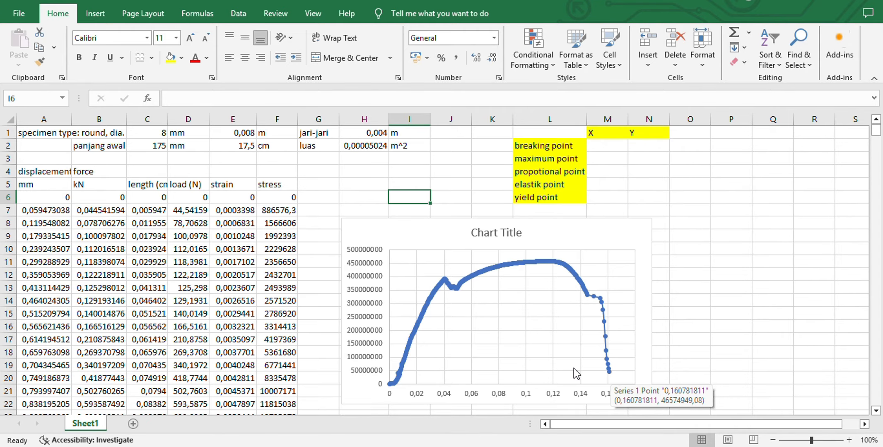
scroll(257, 352, down, 20)
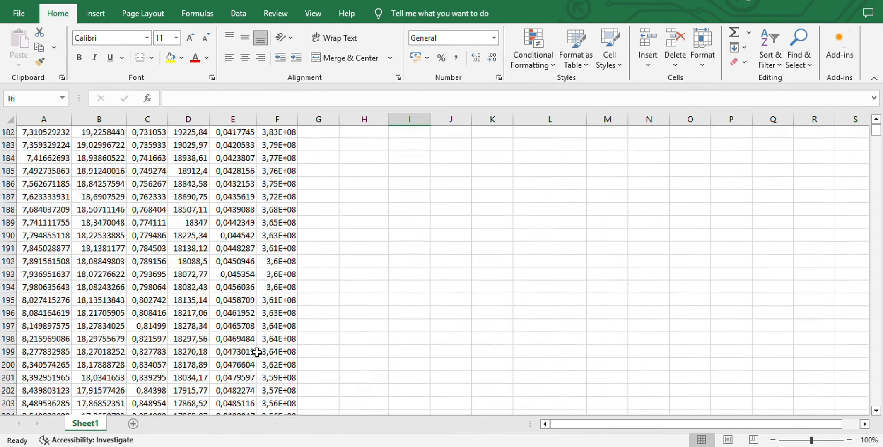
scroll(257, 352, down, 20)
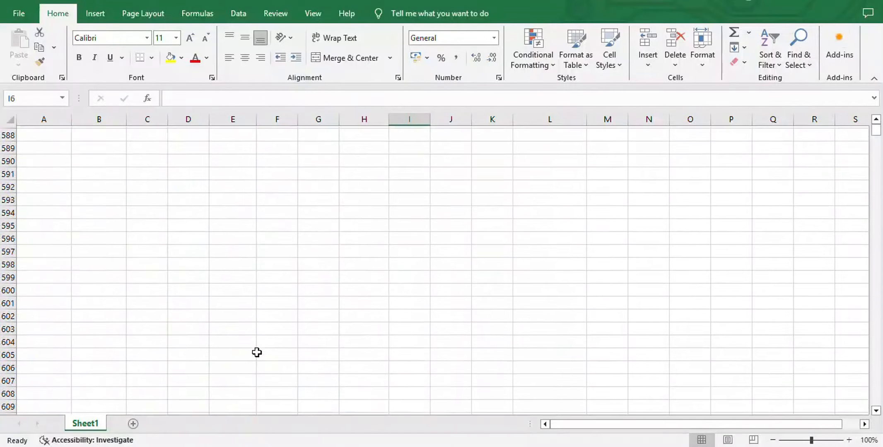
scroll(256, 352, up, 20)
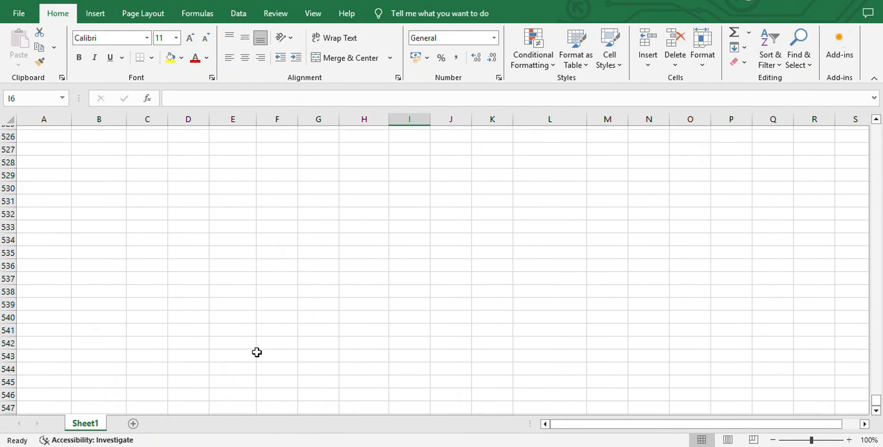
scroll(257, 352, up, 5)
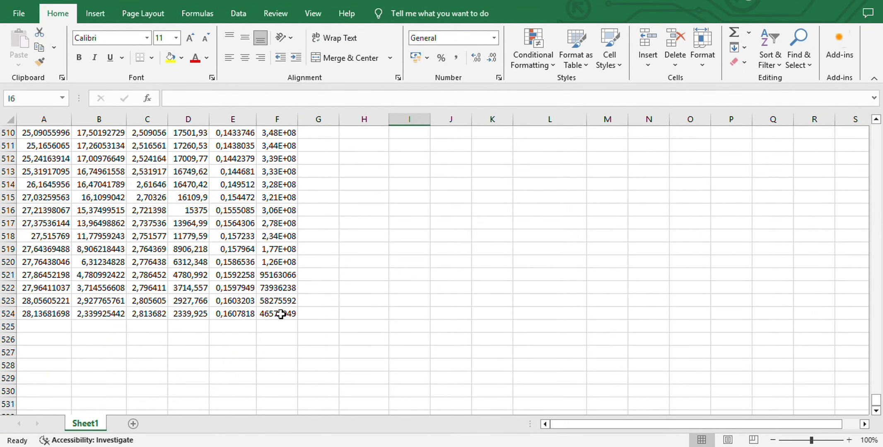
click(281, 315)
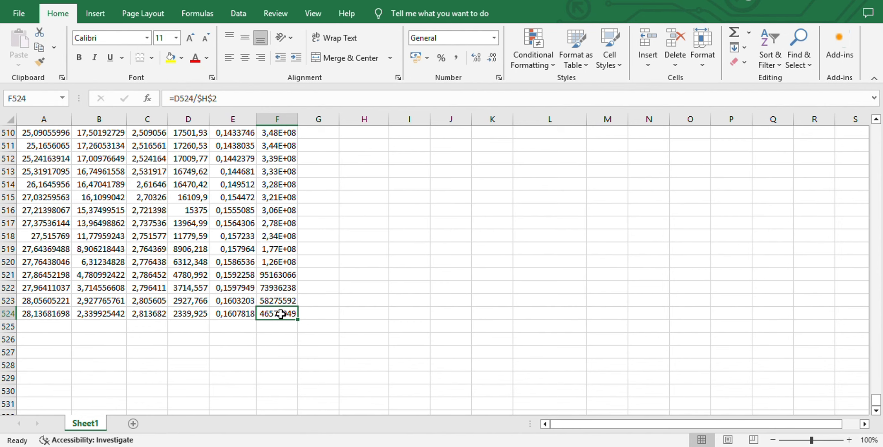
click(239, 313)
drag(238, 313, 262, 312)
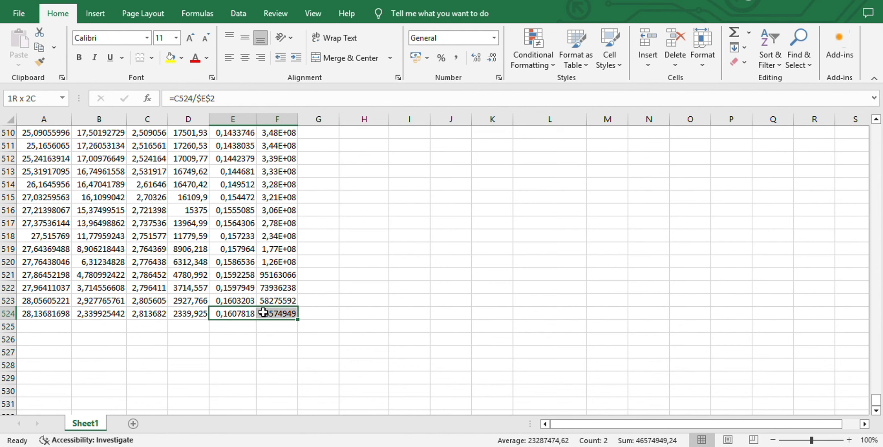
click(168, 57)
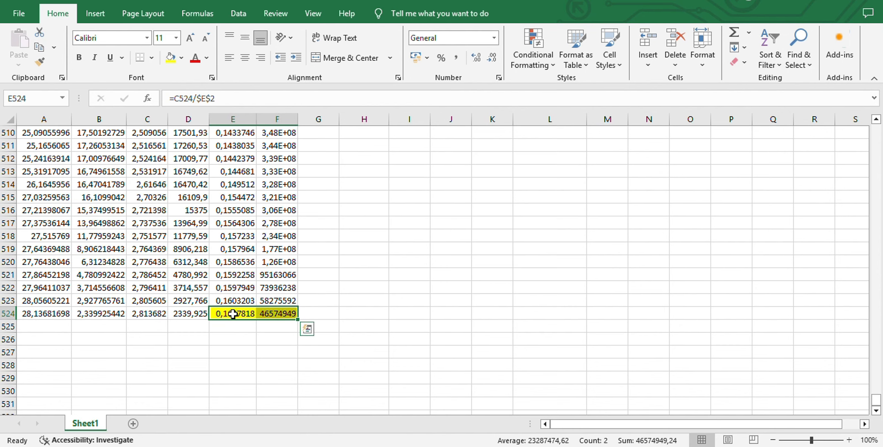
Copy E524:F524 and paste it as values into the X and Y cells of the breaking point, M2:N2
key(ctrl+c)
scroll(605, 256, up, 20)
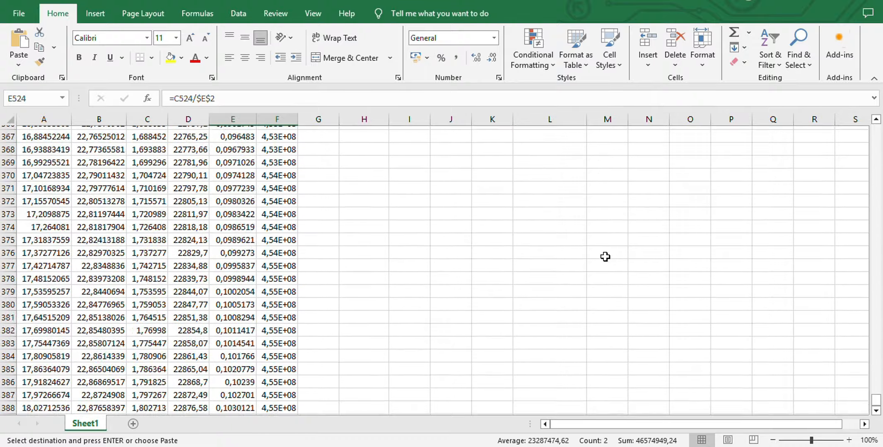
scroll(605, 256, up, 20)
scroll(605, 257, up, 13)
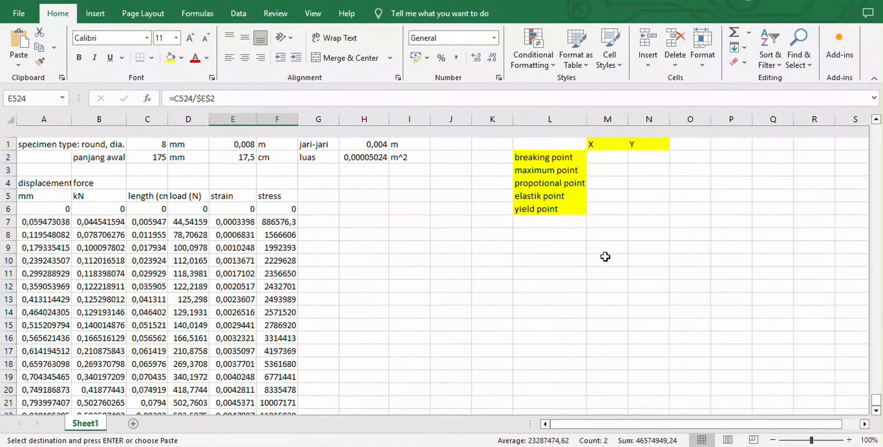
click(622, 149)
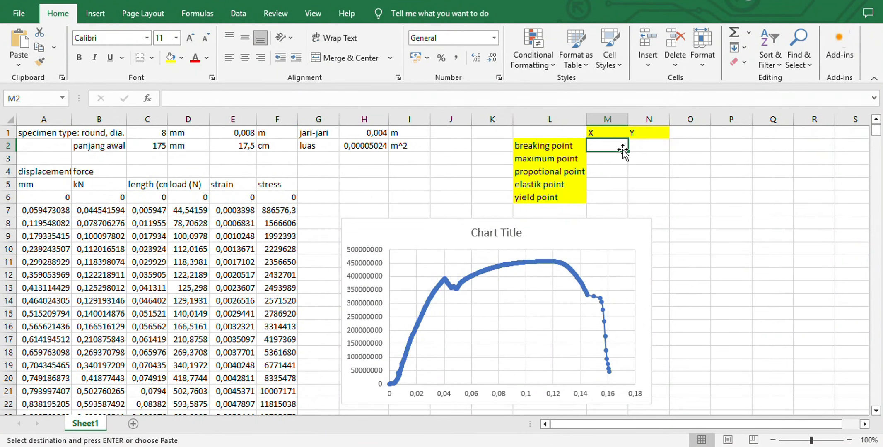
click(18, 66)
click(16, 150)
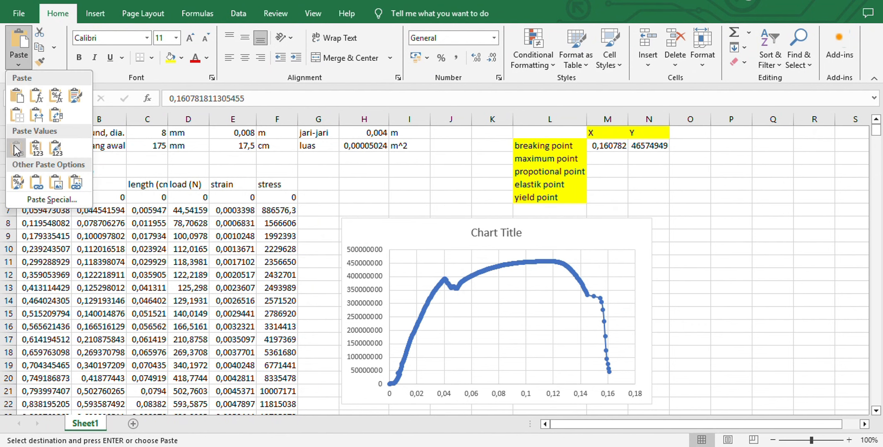
click(741, 185)
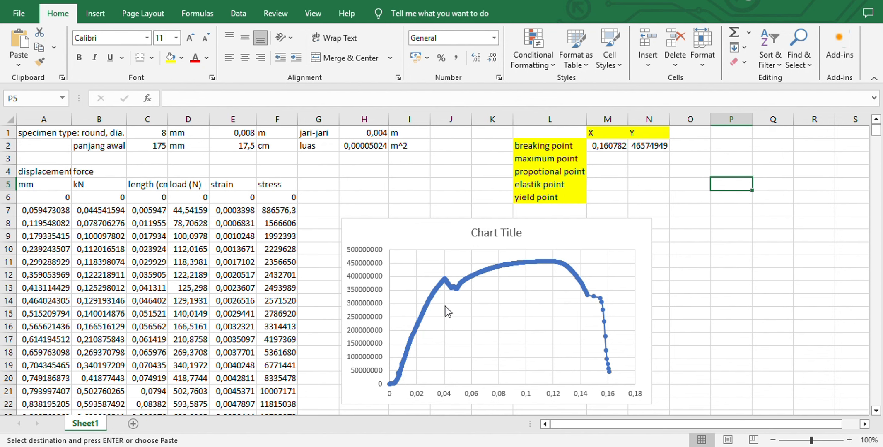
Calculate the maximum stress in H23, just below the chart, with the formula =MAX(F6:F524)
scroll(447, 308, down, 4)
click(364, 277)
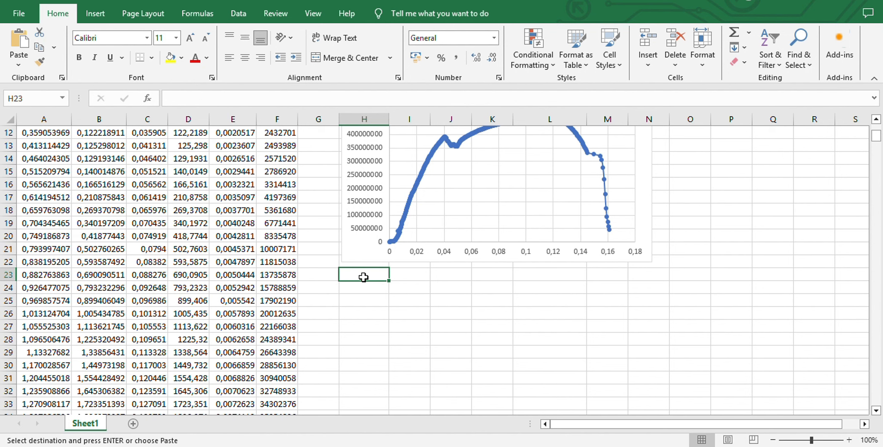
key(Escape)
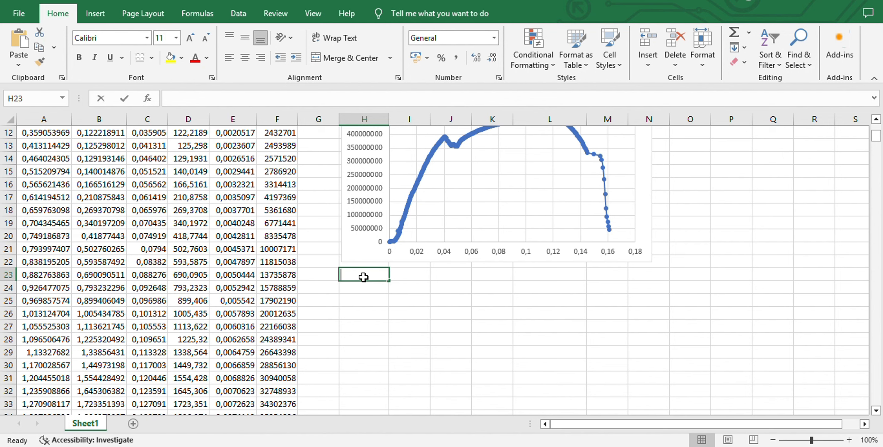
text(=)
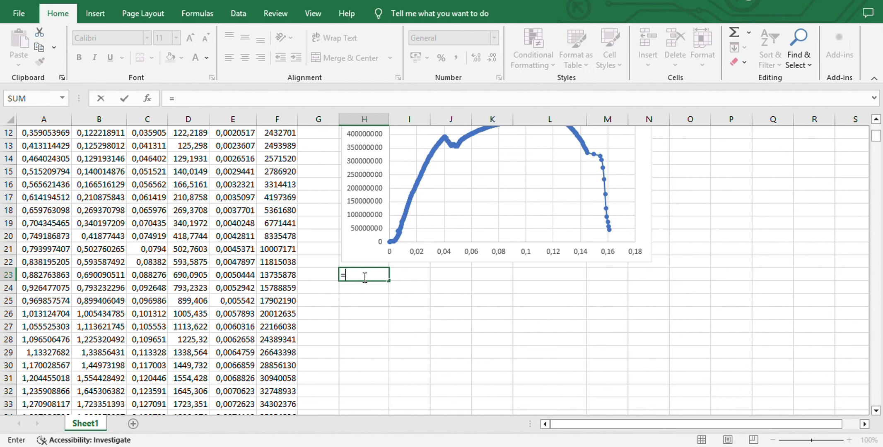
text(max)
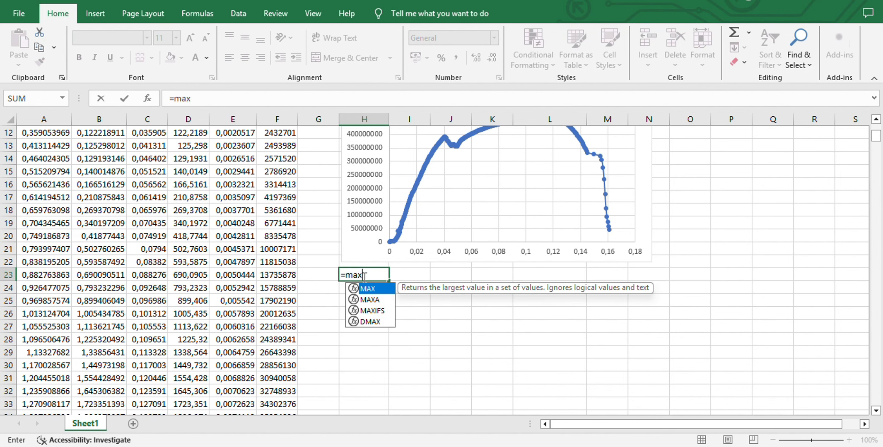
text(()
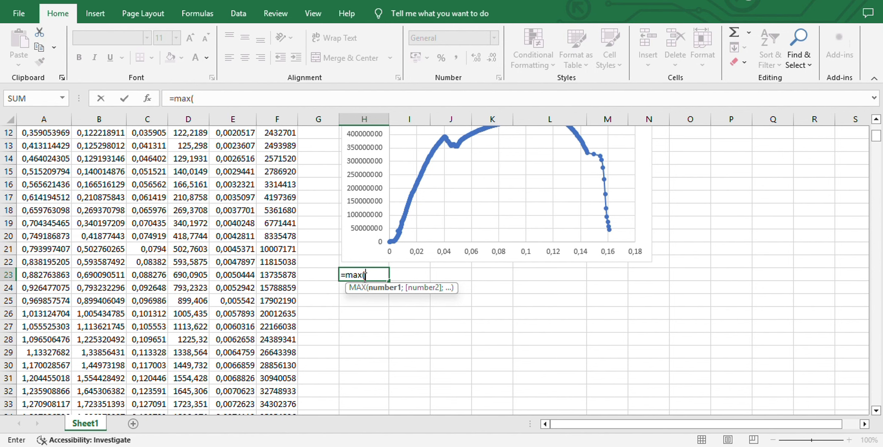
scroll(286, 204, up, 4)
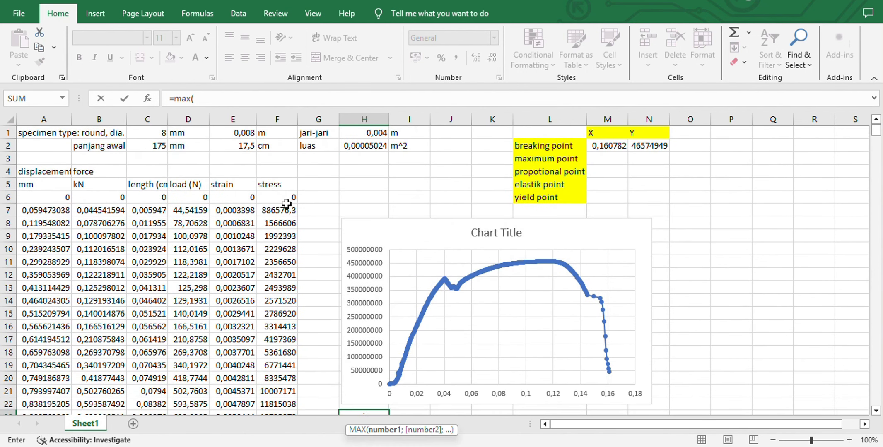
click(286, 201)
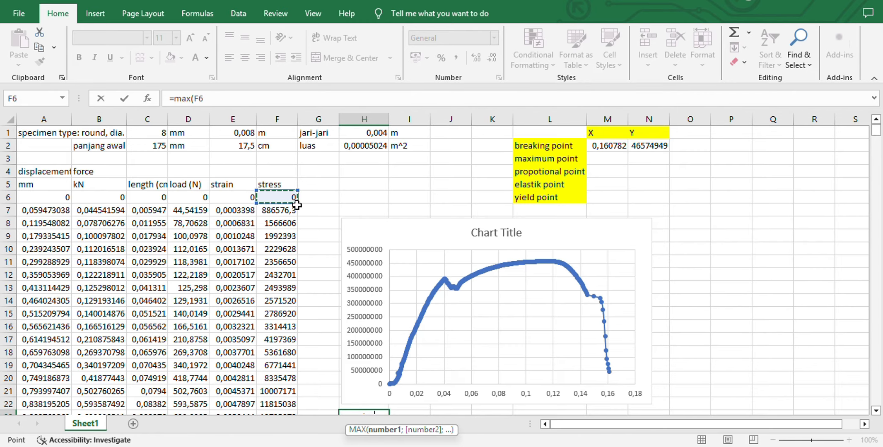
drag(295, 202, 271, 206)
scroll(433, 227, up, 20)
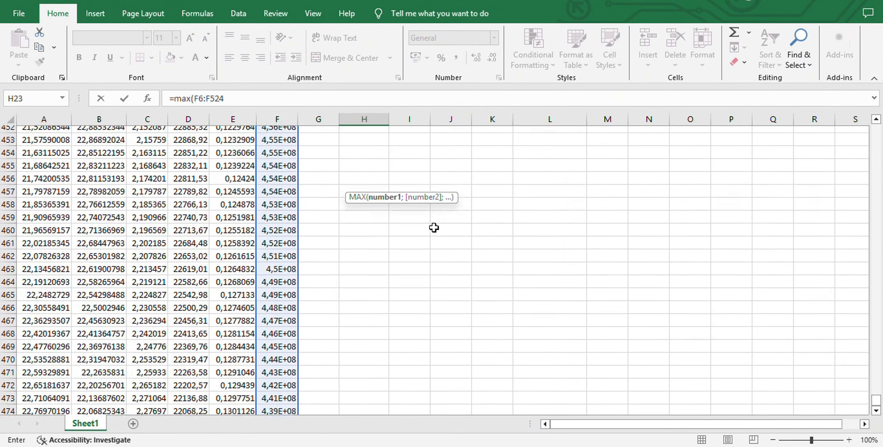
scroll(433, 227, up, 20)
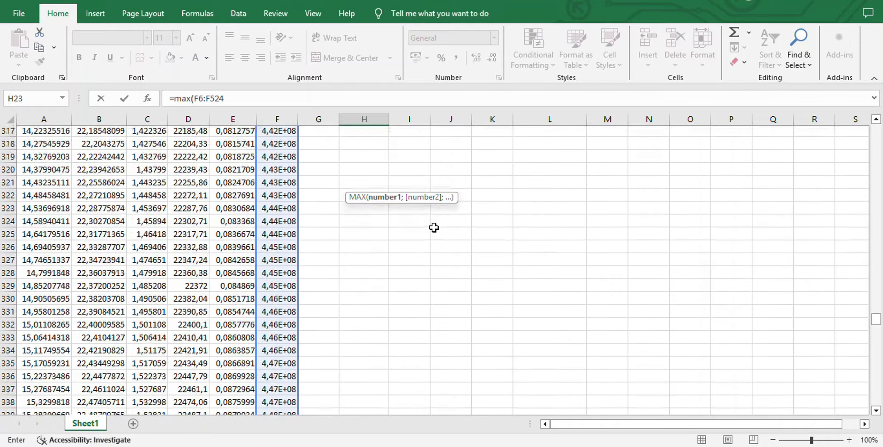
scroll(433, 227, up, 20)
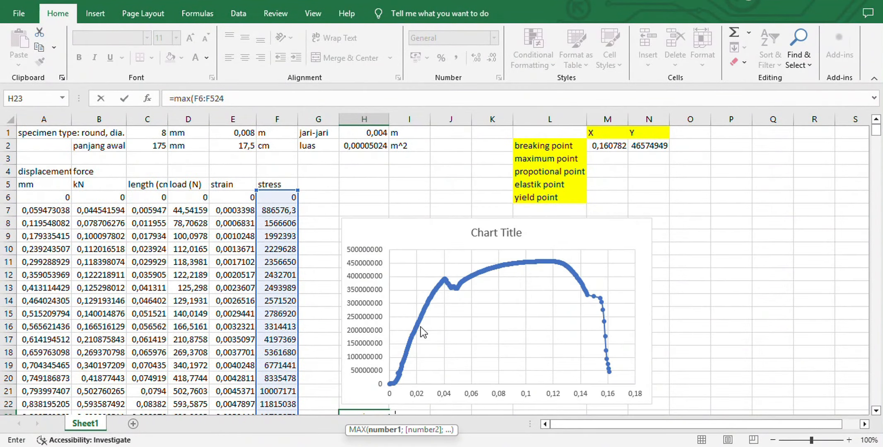
scroll(421, 329, down, 2)
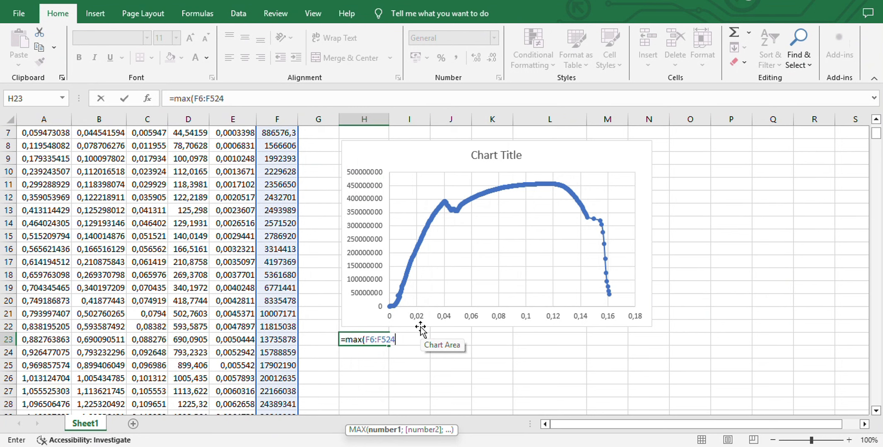
text())
key(Return)
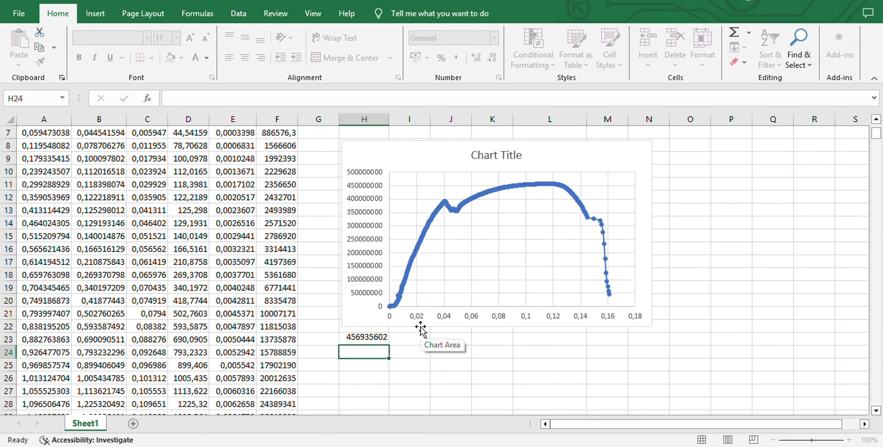
Search down the stress column for the row whose value matches the maximum stress calculated in H23
click(378, 341)
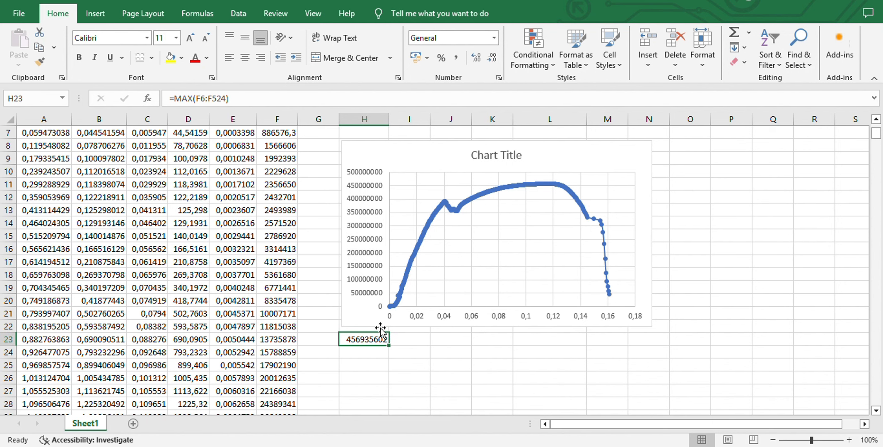
scroll(369, 14, up, 1)
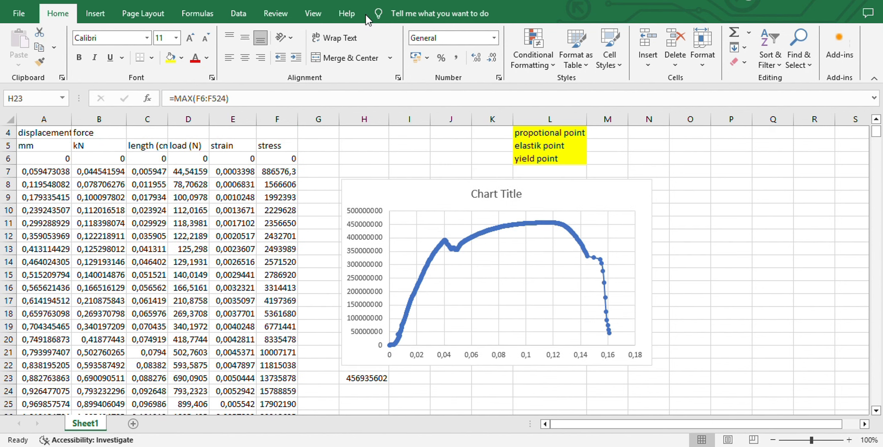
scroll(383, 184, down, 4)
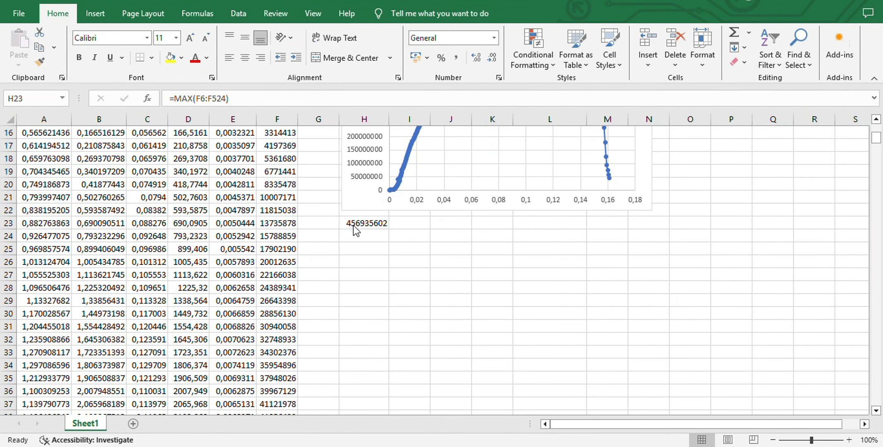
scroll(345, 291, down, 13)
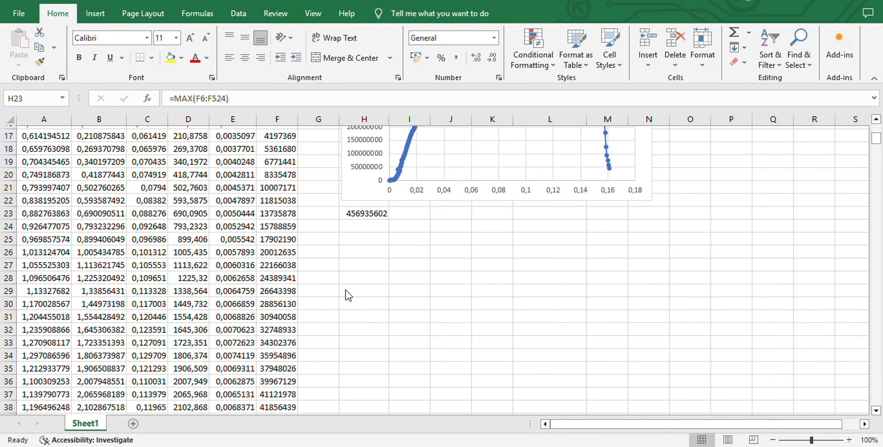
scroll(345, 291, down, 9)
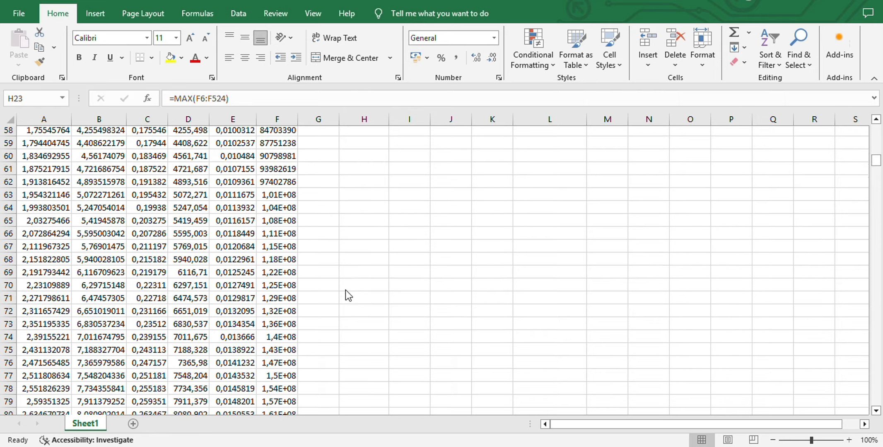
scroll(346, 291, down, 7)
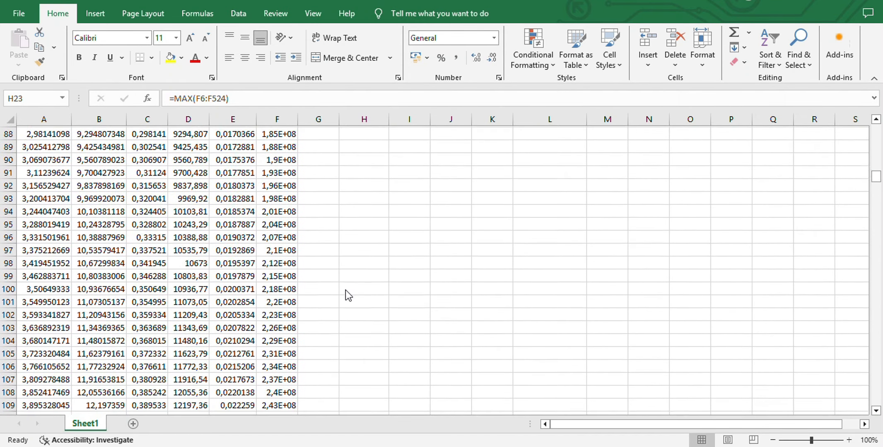
scroll(345, 290, up, 20)
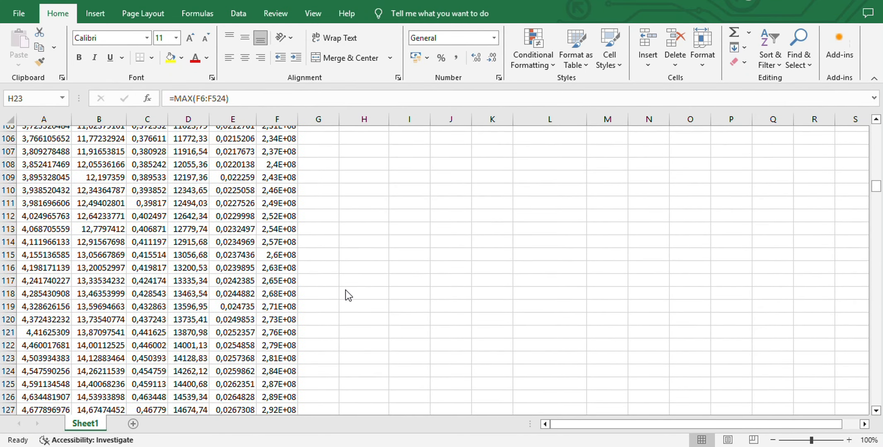
scroll(346, 290, down, 20)
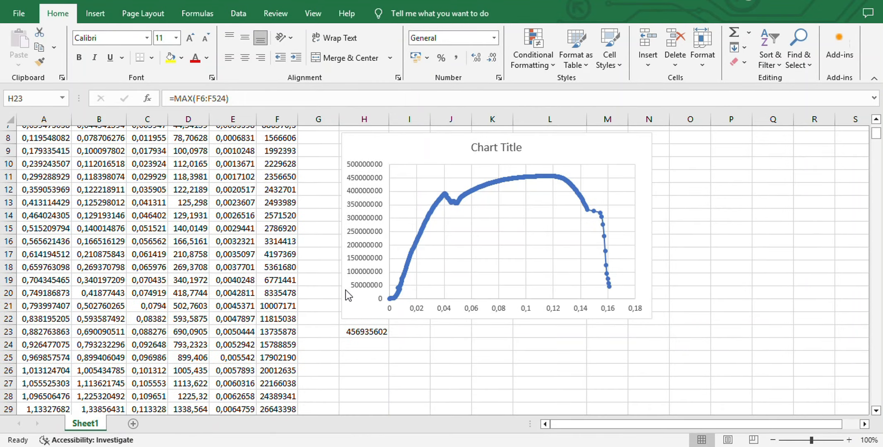
scroll(346, 290, down, 16)
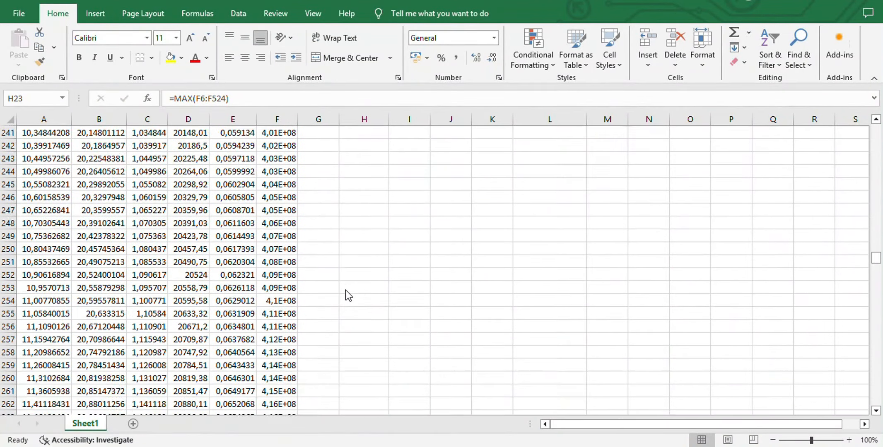
scroll(345, 290, down, 20)
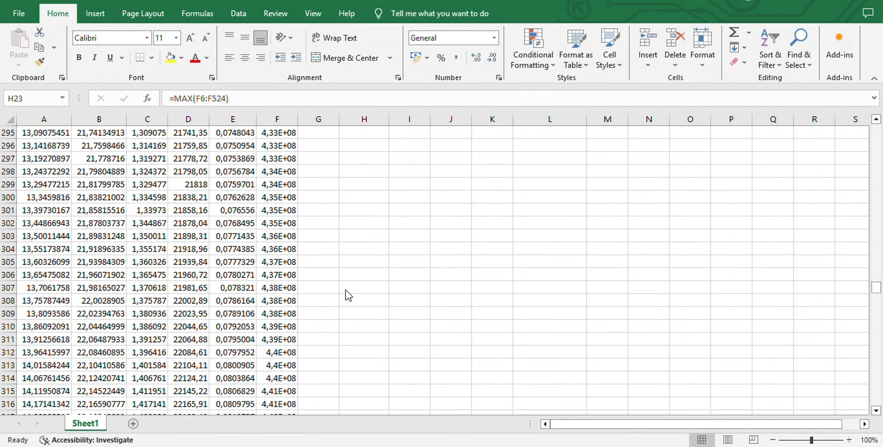
scroll(346, 290, down, 10)
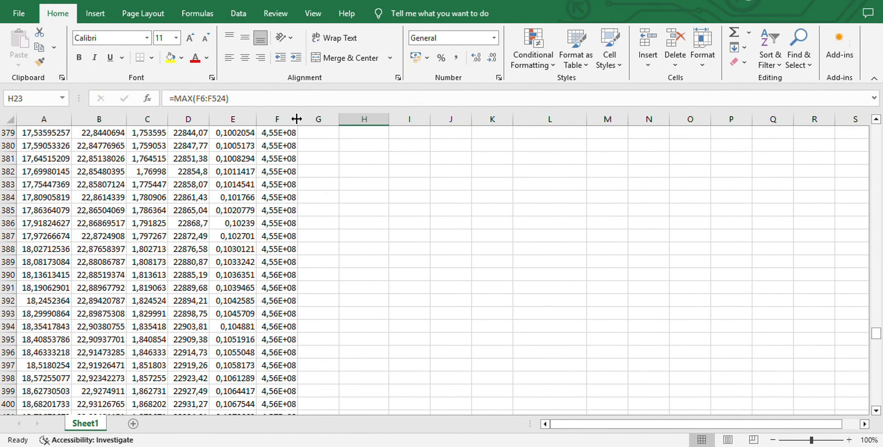
Widen the stress column F to show its full values and locate the row holding the maximum stress
drag(296, 119, 315, 125)
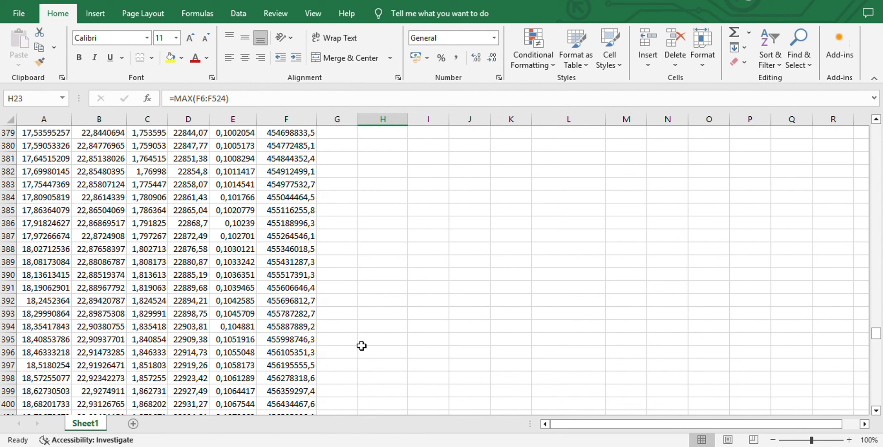
scroll(360, 347, up, 1)
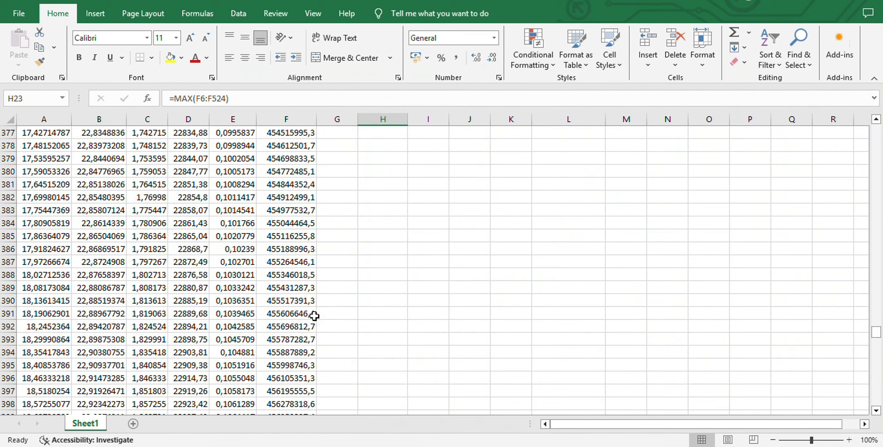
scroll(356, 368, down, 2)
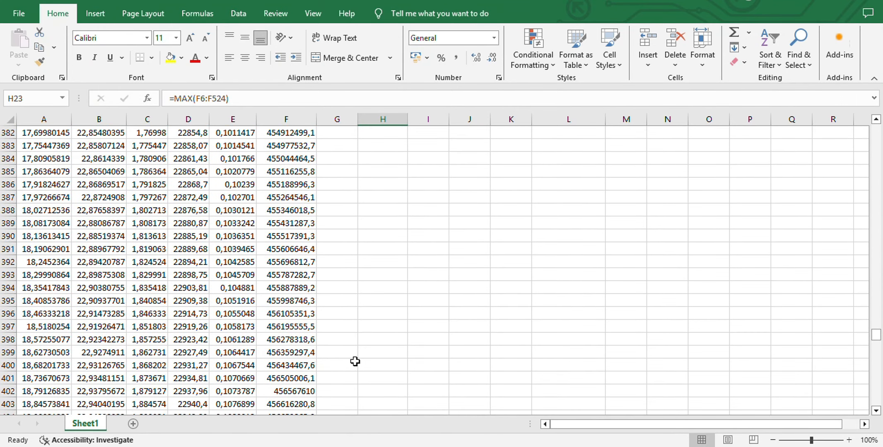
scroll(357, 342, down, 1)
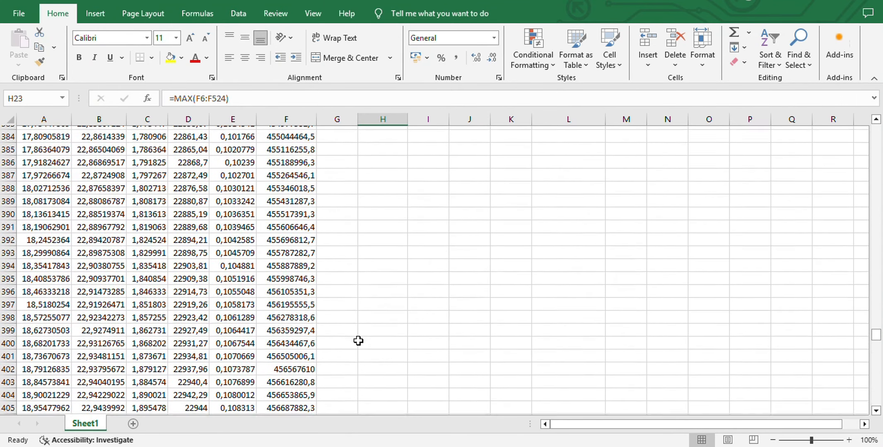
scroll(359, 341, down, 2)
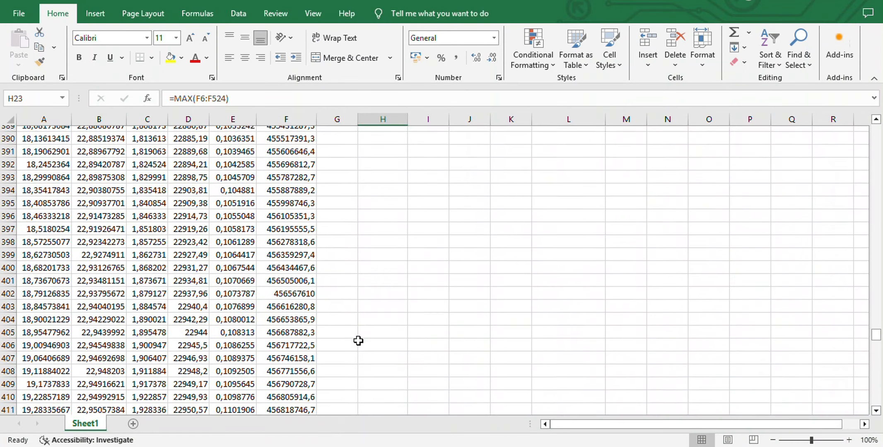
scroll(358, 340, down, 3)
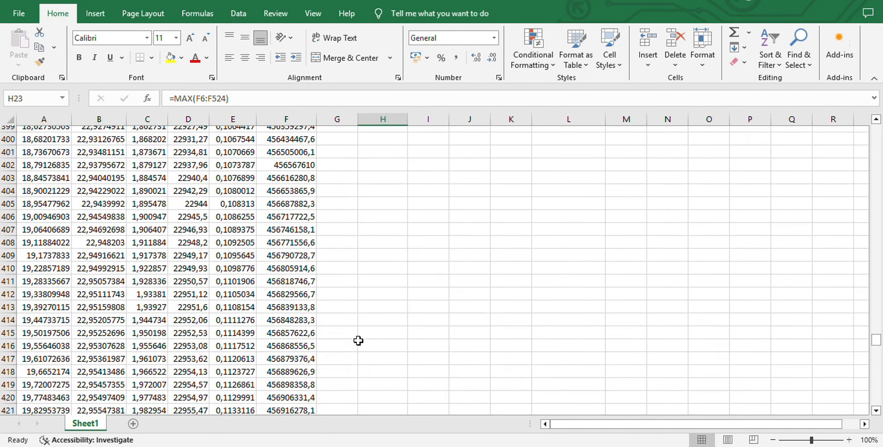
scroll(358, 341, down, 3)
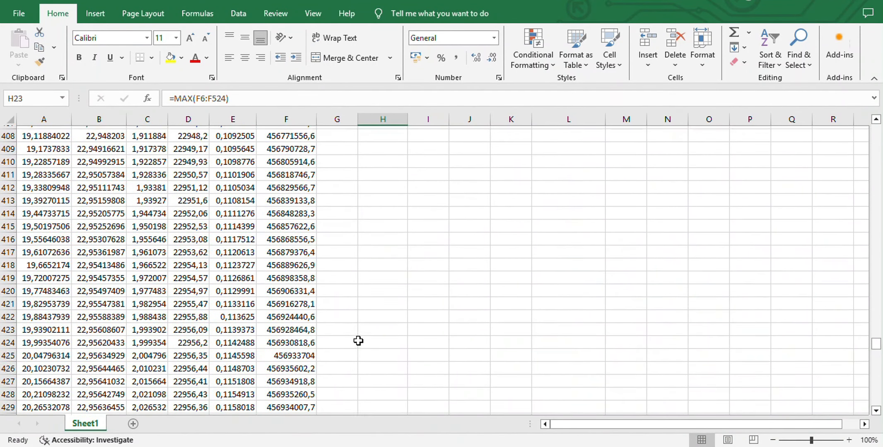
scroll(348, 340, down, 1)
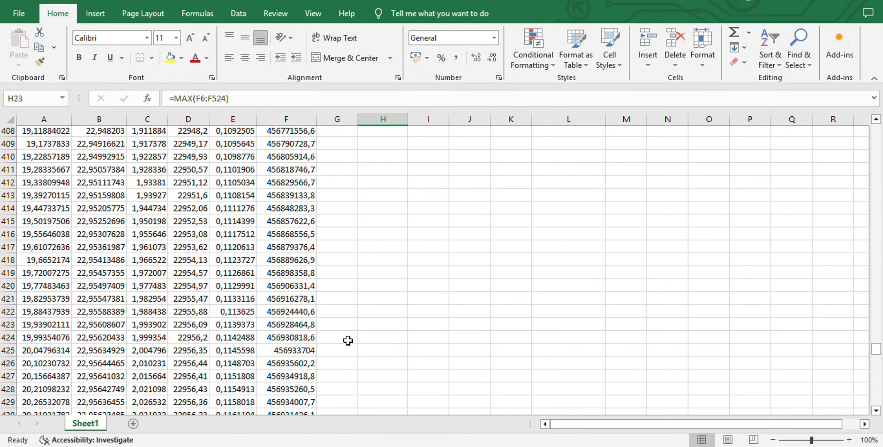
Highlight the strain and stress of the maximum point, E426:F426, in yellow
click(307, 353)
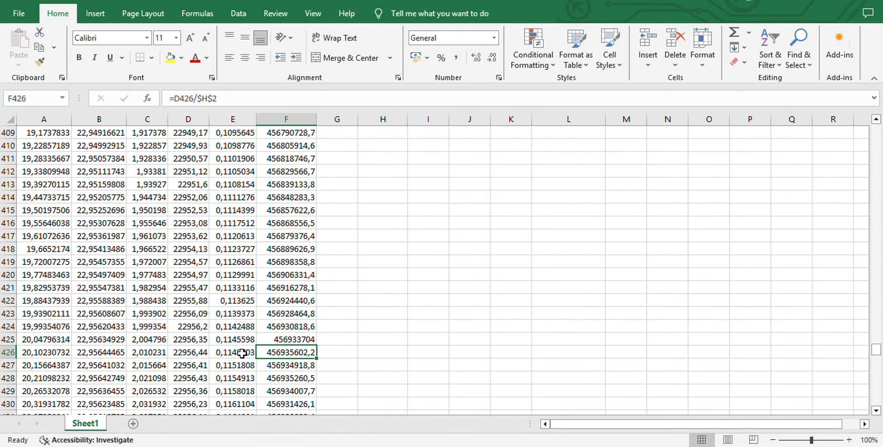
drag(248, 354, 270, 351)
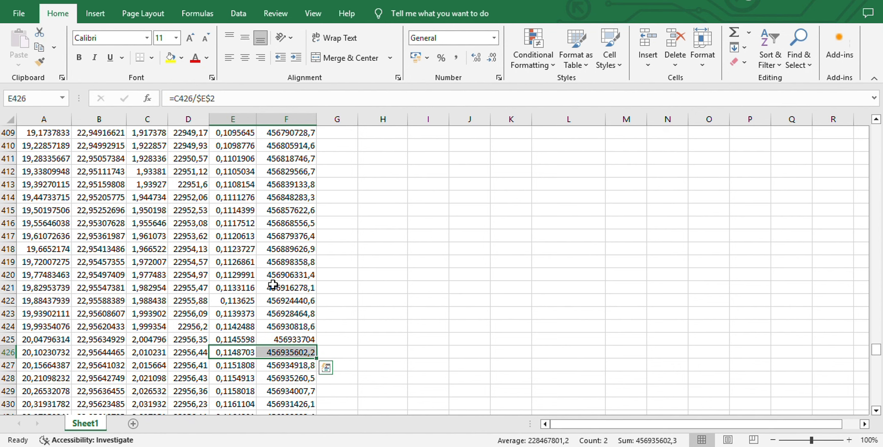
click(171, 60)
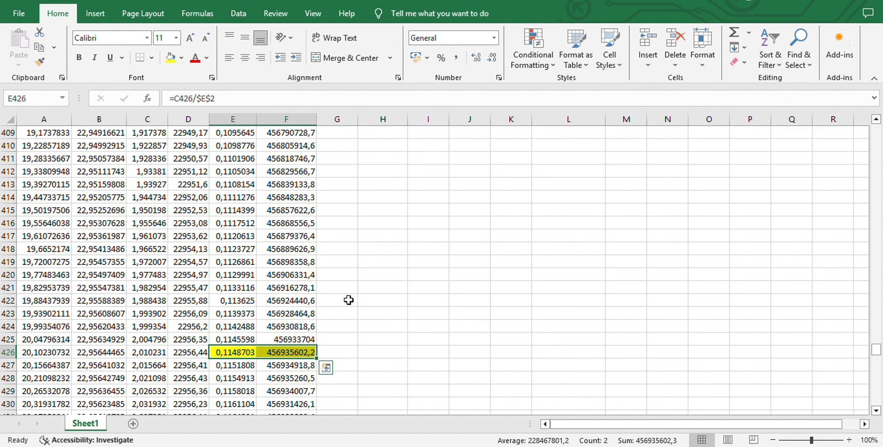
Copy E426:F426 and paste it as values into the X and Y cells of the maximum point, M3:N3
key(ctrl+c)
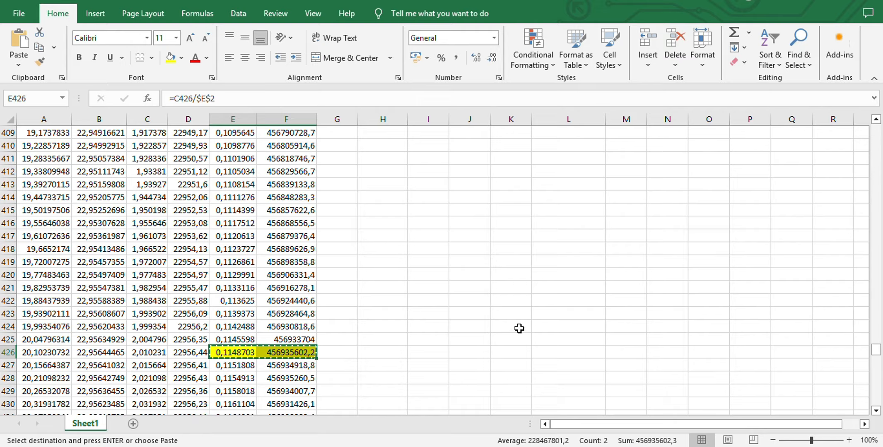
scroll(518, 329, up, 20)
scroll(525, 330, up, 20)
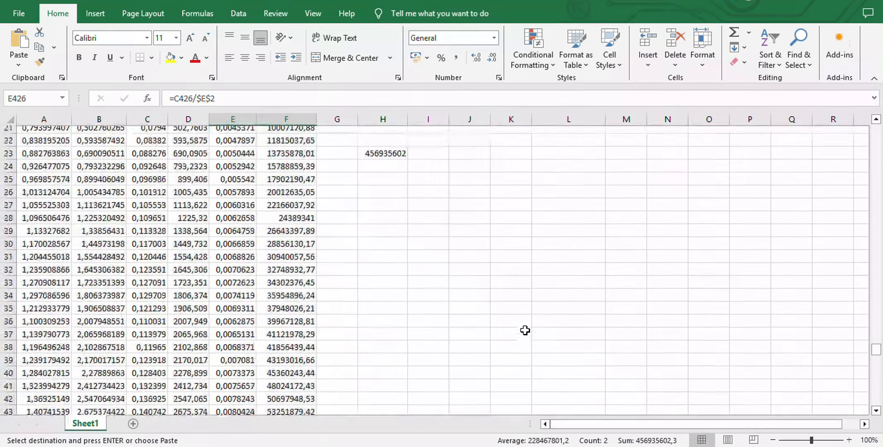
click(633, 158)
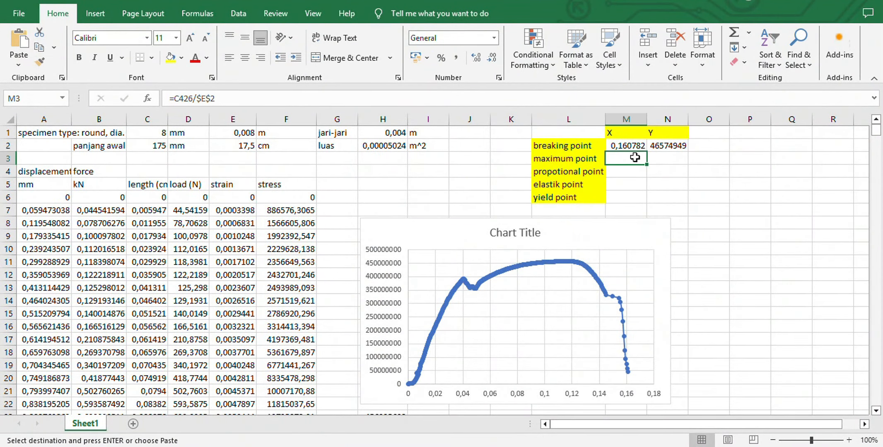
click(19, 62)
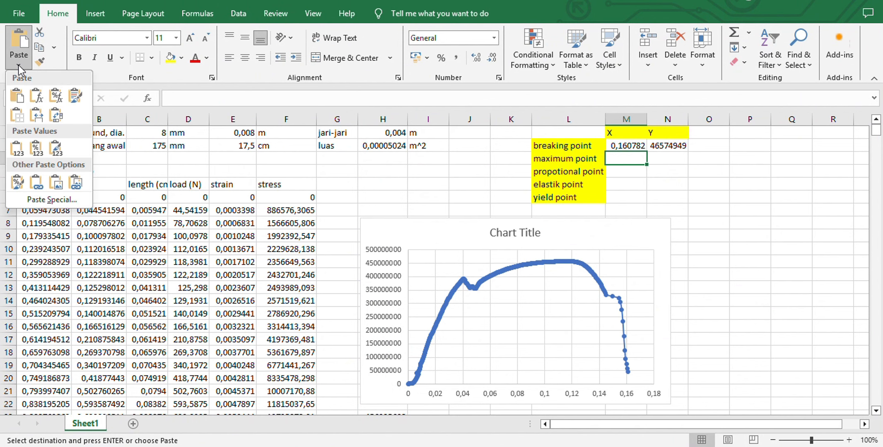
click(16, 148)
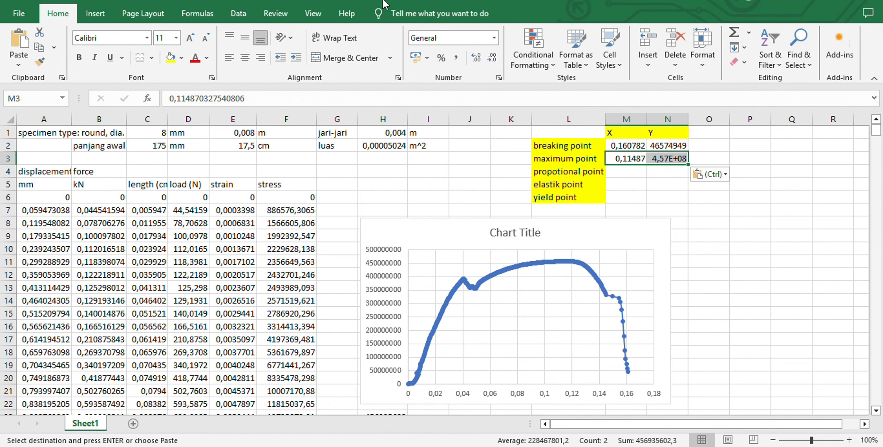
key(Escape)
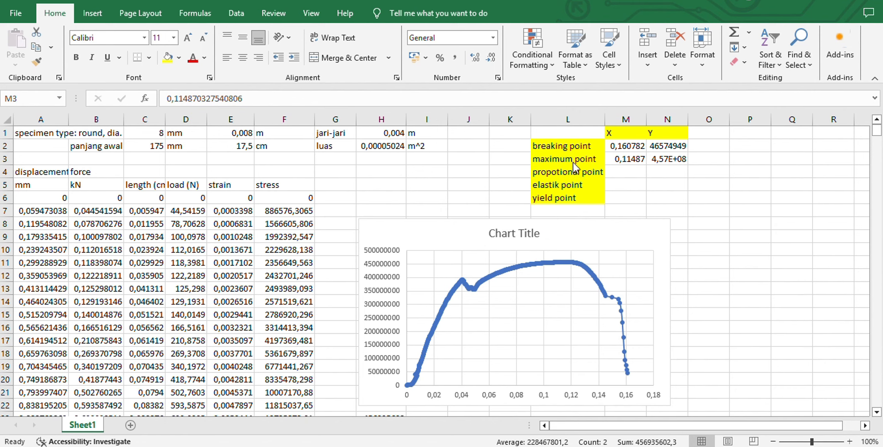
Clear the maximum stress formula from H23 below the chart
scroll(369, 303, down, 3)
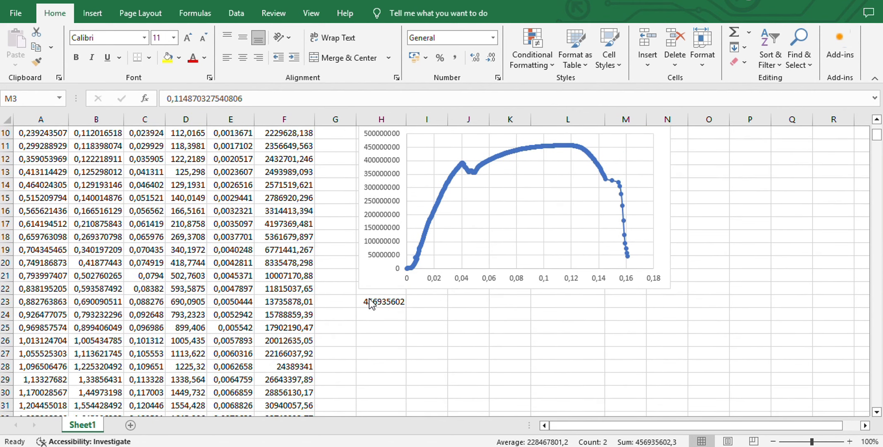
click(368, 302)
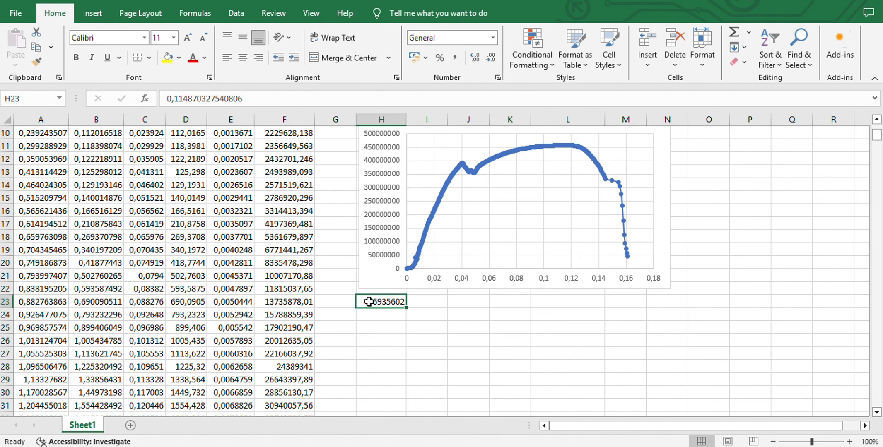
key(BackSpace)
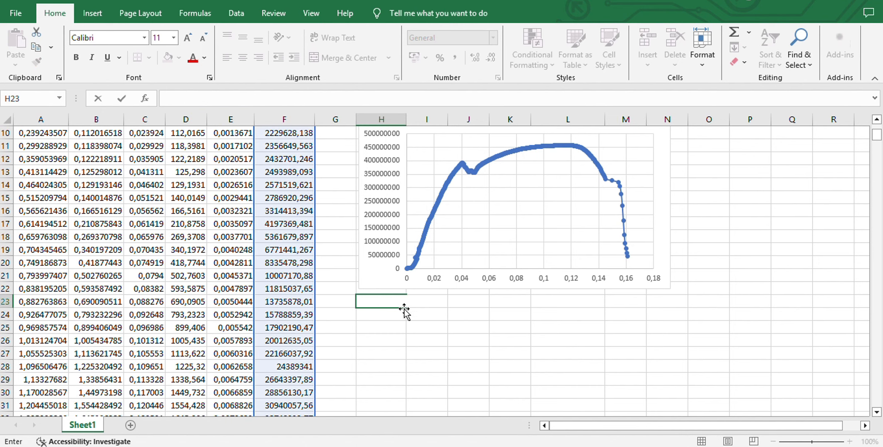
Extend the chart's lower edge by about ten rows to make the stress-strain curve taller, then deselect the chart
click(530, 223)
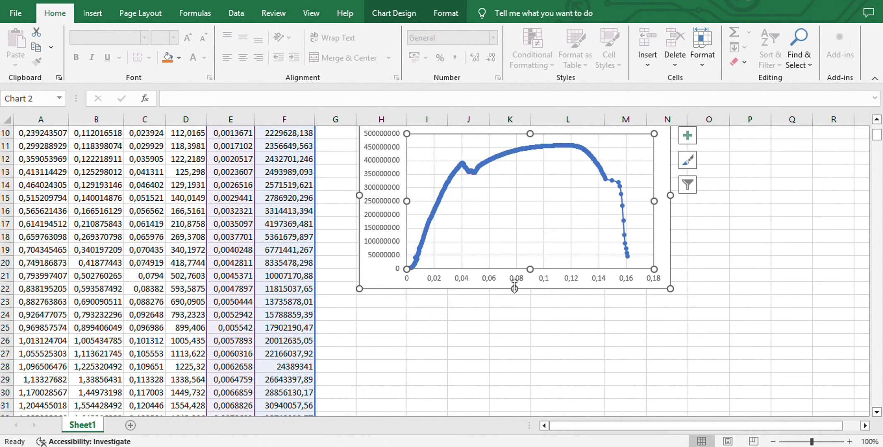
drag(516, 289, 529, 418)
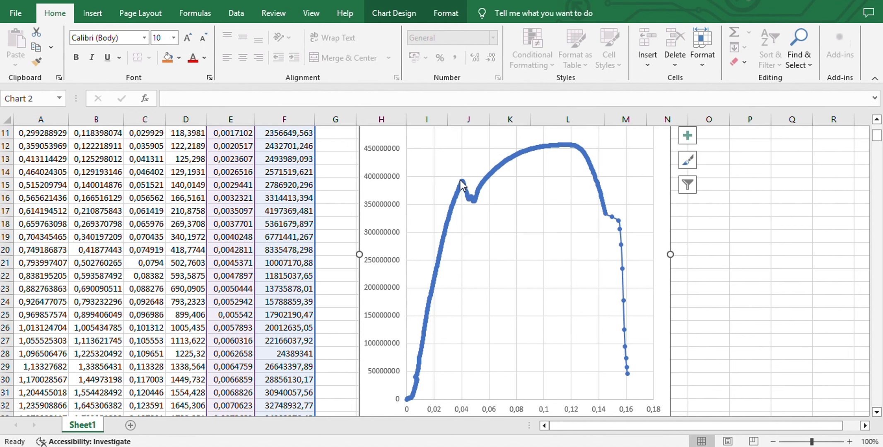
click(426, 317)
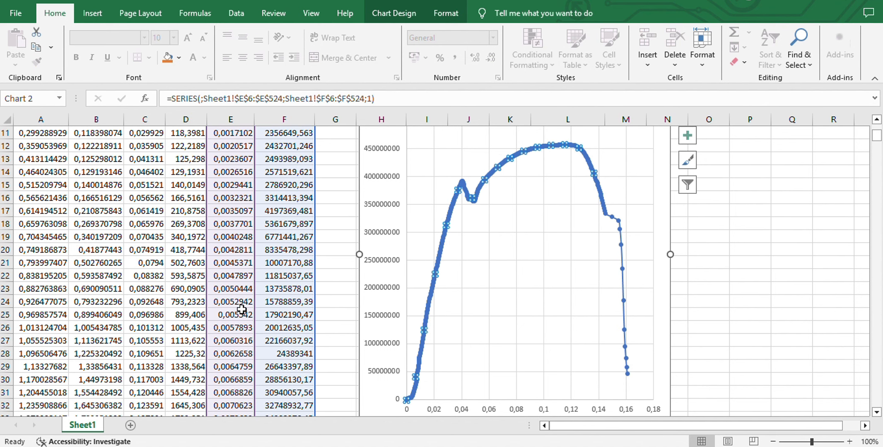
click(331, 319)
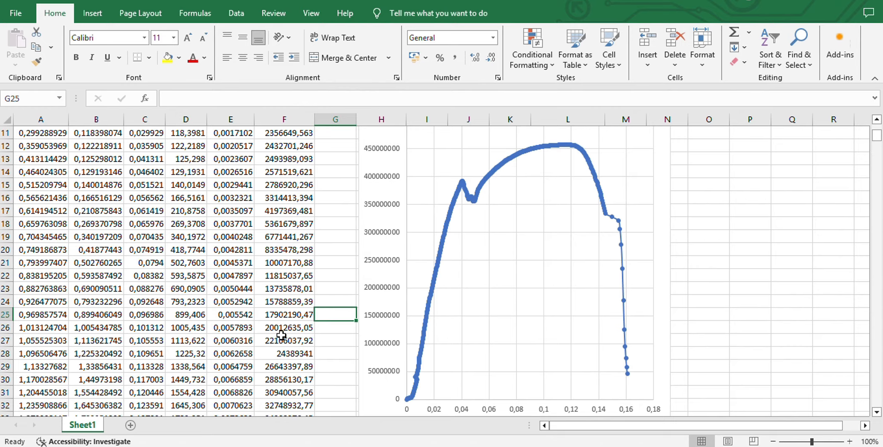
Highlight the strain and stress values of the straight elastic portion, E77:F138, in yellow
scroll(282, 335, down, 4)
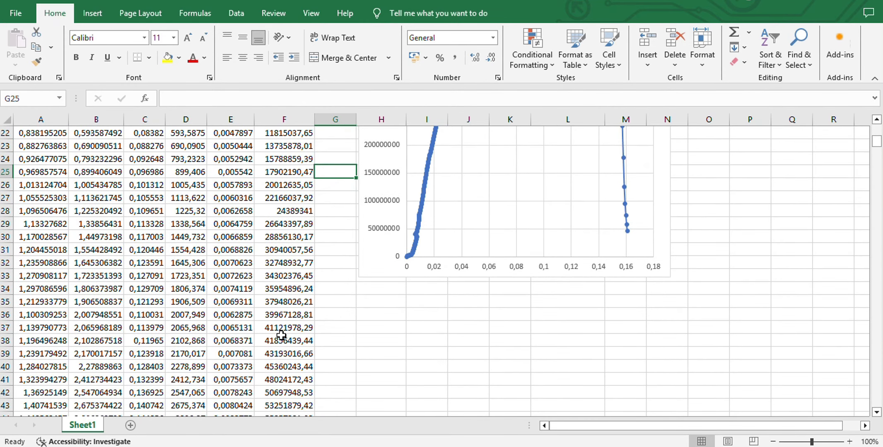
scroll(281, 335, down, 16)
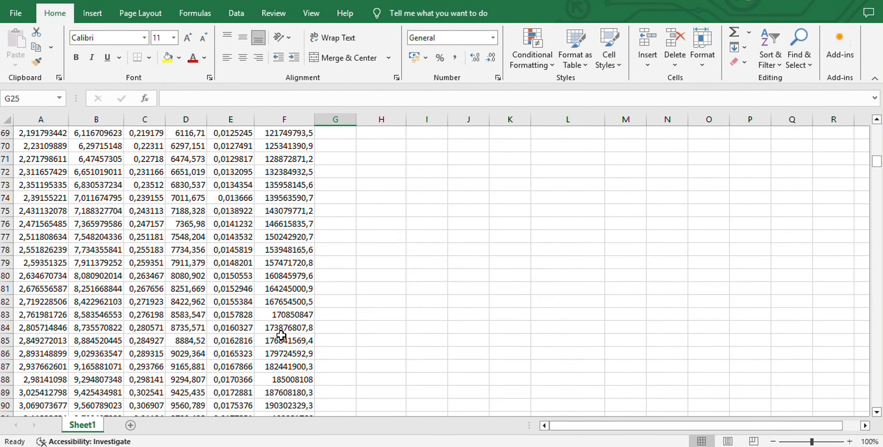
click(246, 237)
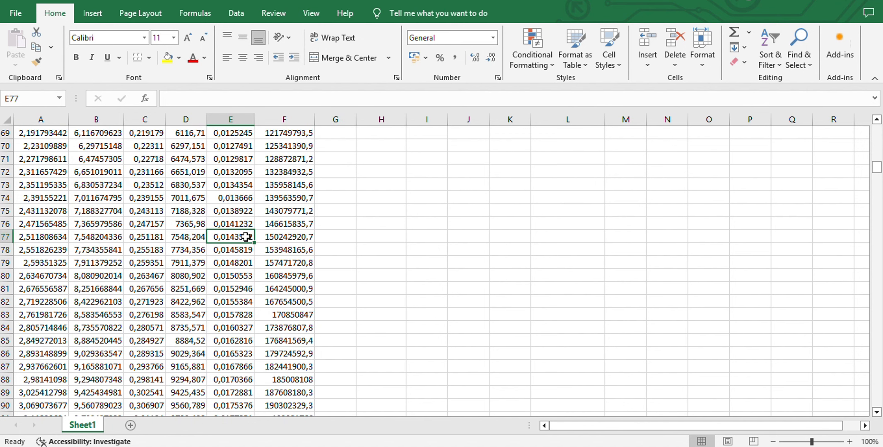
drag(246, 237, 267, 235)
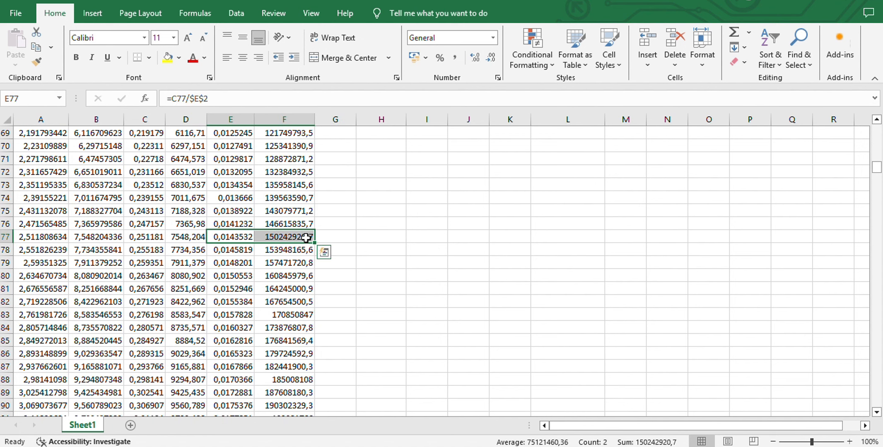
drag(306, 237, 301, 275)
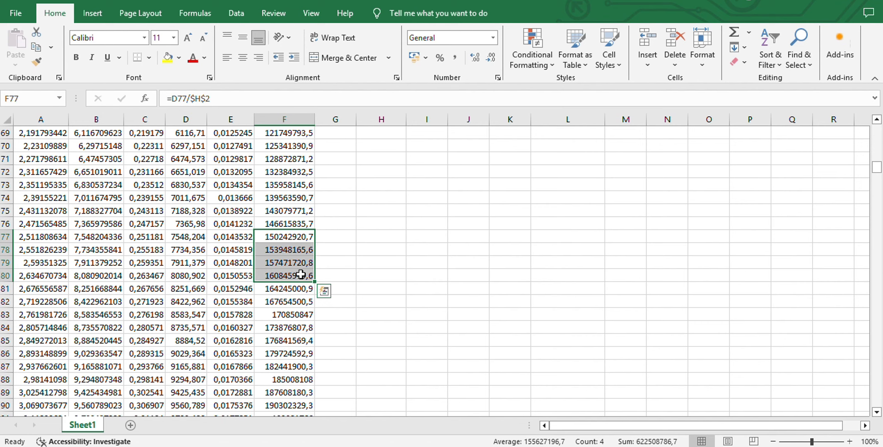
drag(239, 238, 288, 414)
drag(286, 445, 274, 382)
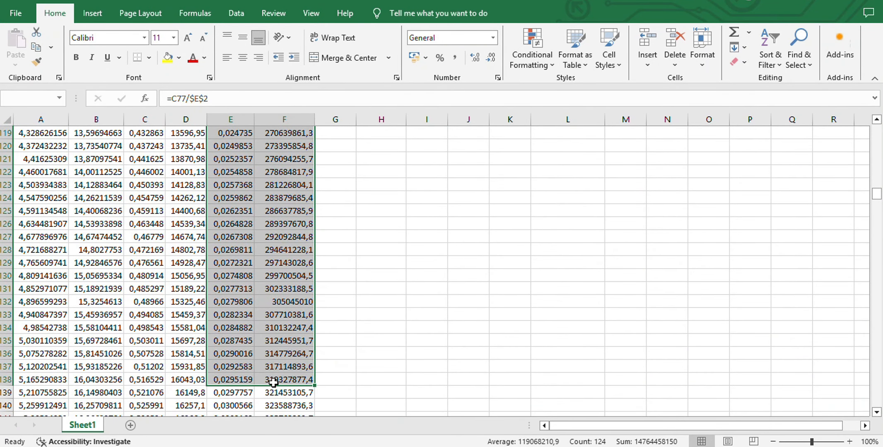
scroll(373, 310, up, 1)
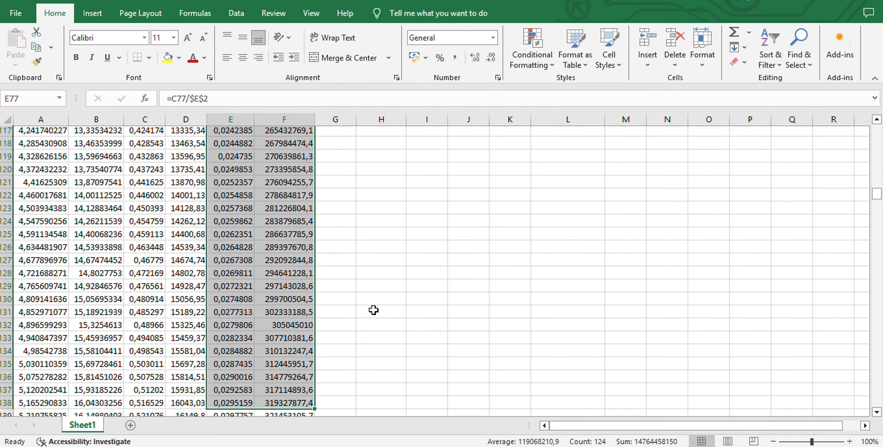
scroll(374, 310, up, 14)
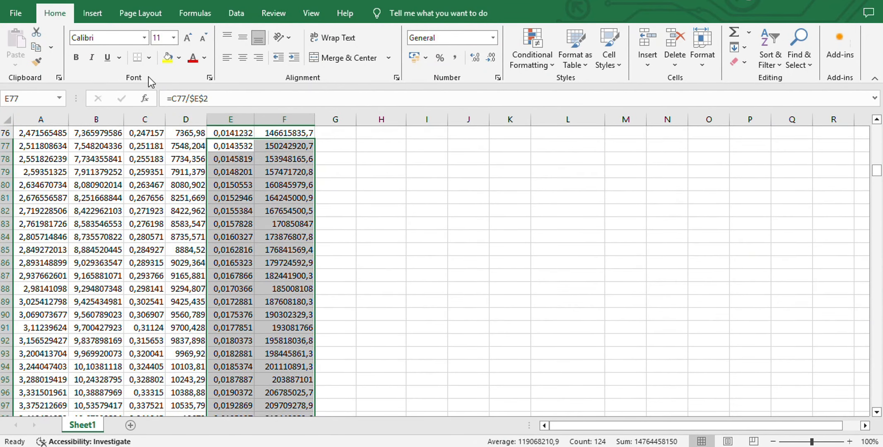
click(167, 58)
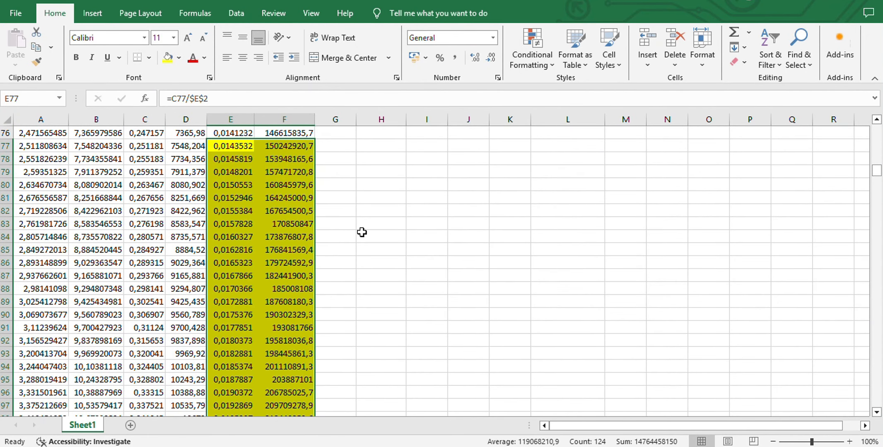
scroll(435, 283, up, 5)
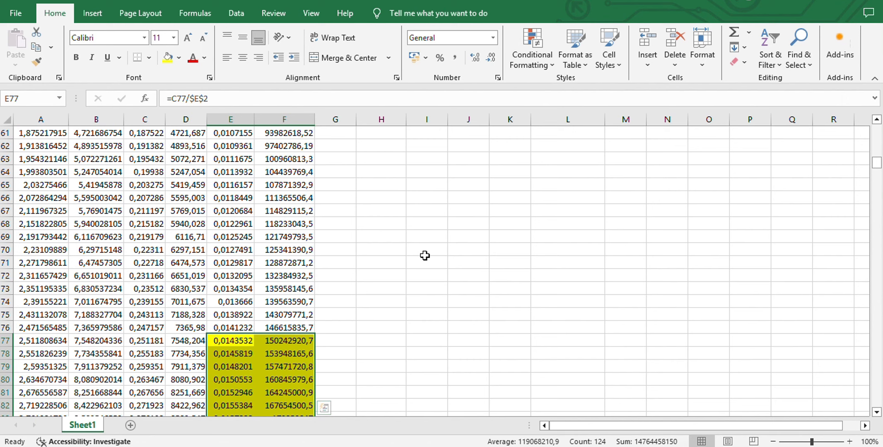
key(alt+Tab)
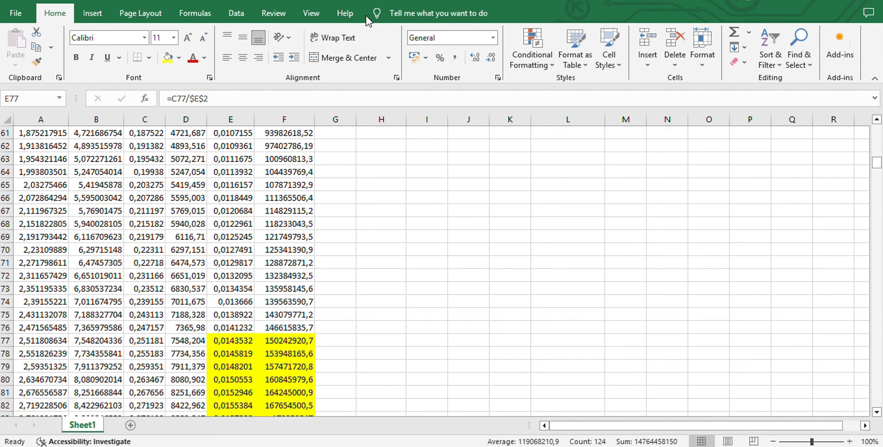
scroll(371, 248, down, 3)
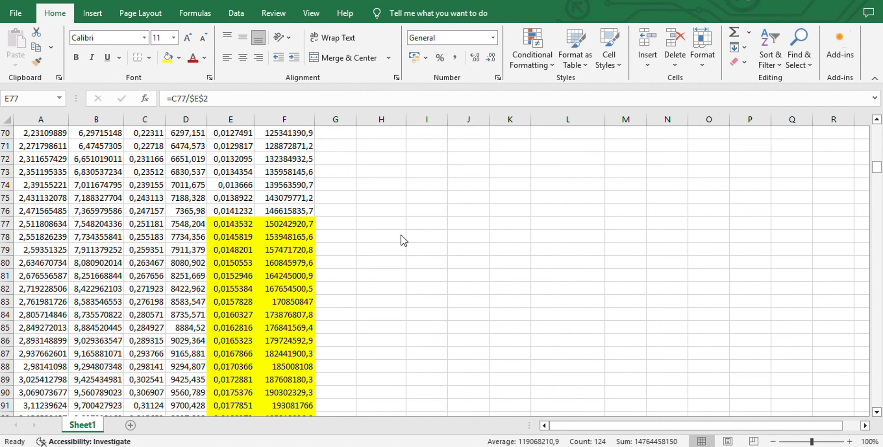
Insert an empty scatter chart with smooth lines and markers, and place it beside the highlighted data with its corner at H74
click(398, 224)
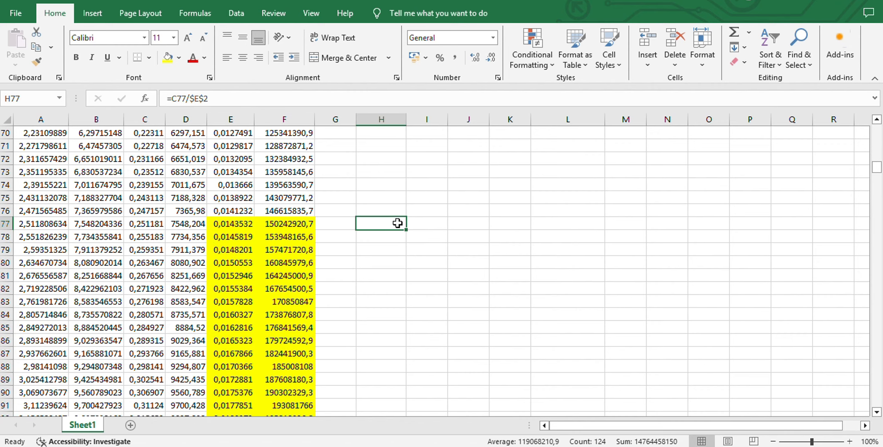
scroll(397, 224, up, 20)
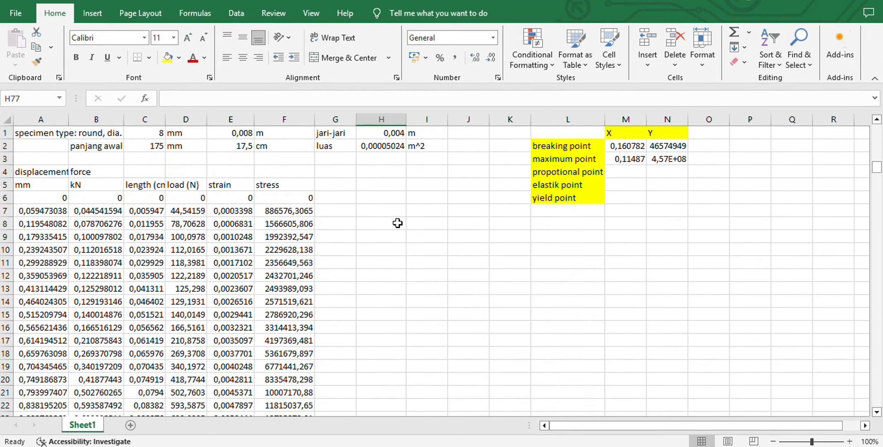
scroll(484, 344, down, 19)
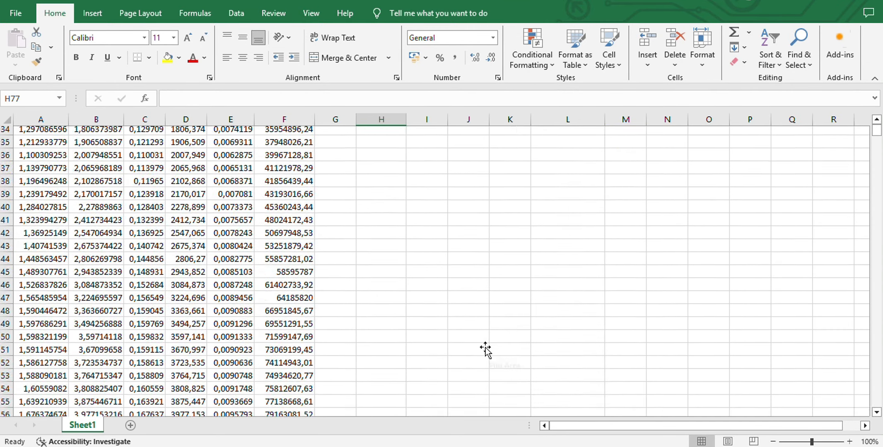
scroll(485, 347, down, 3)
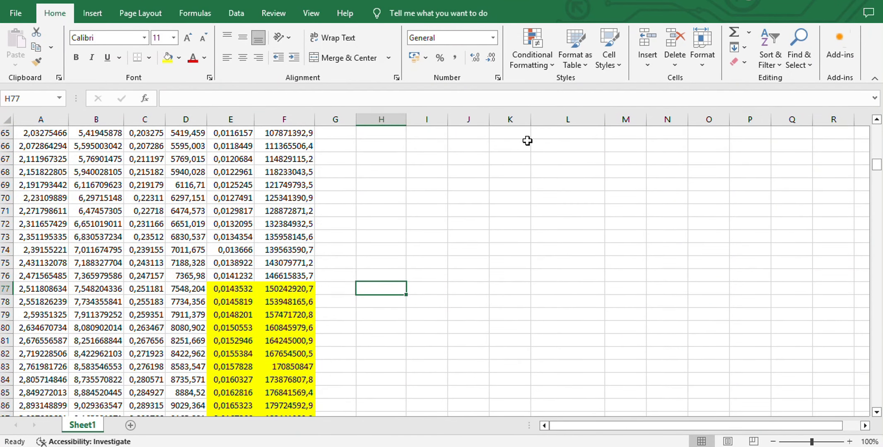
click(91, 13)
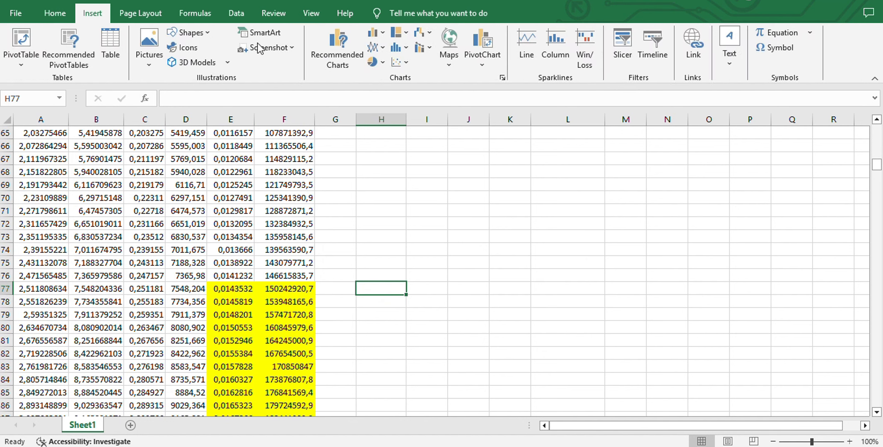
click(397, 62)
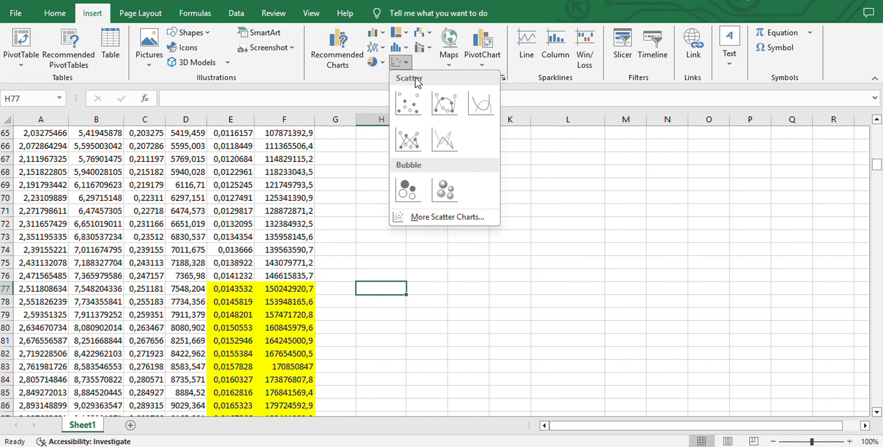
click(451, 107)
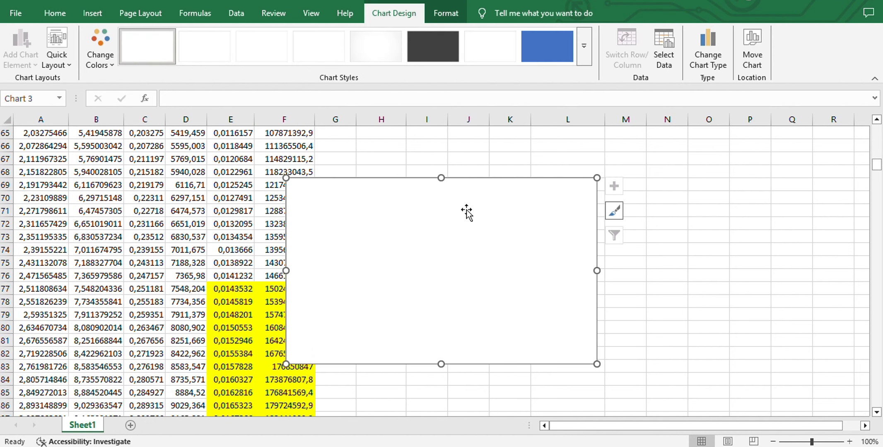
drag(514, 227, 540, 277)
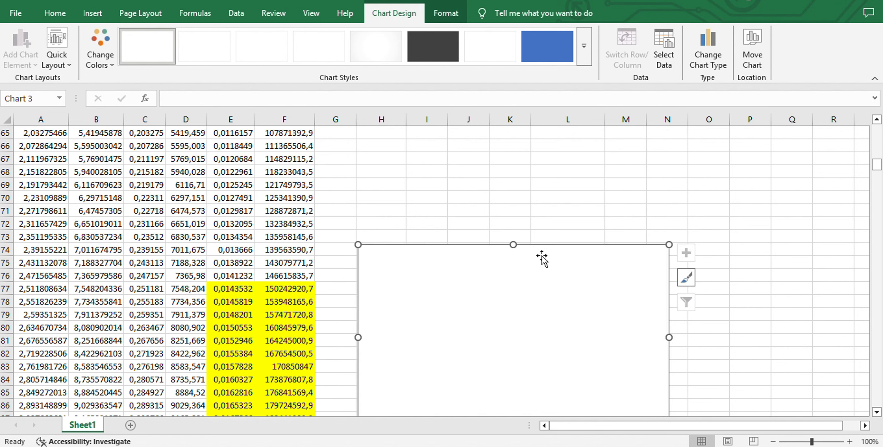
Add a series named "modulus young" to the empty chart with E77:E138 as its X values
click(657, 45)
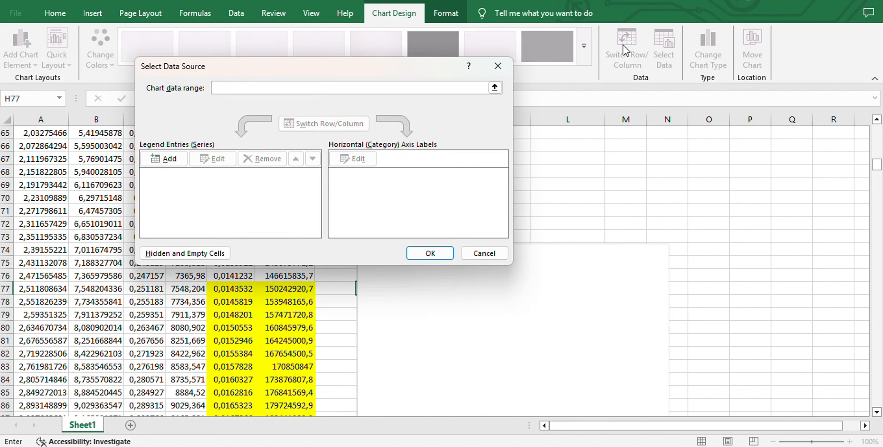
click(159, 159)
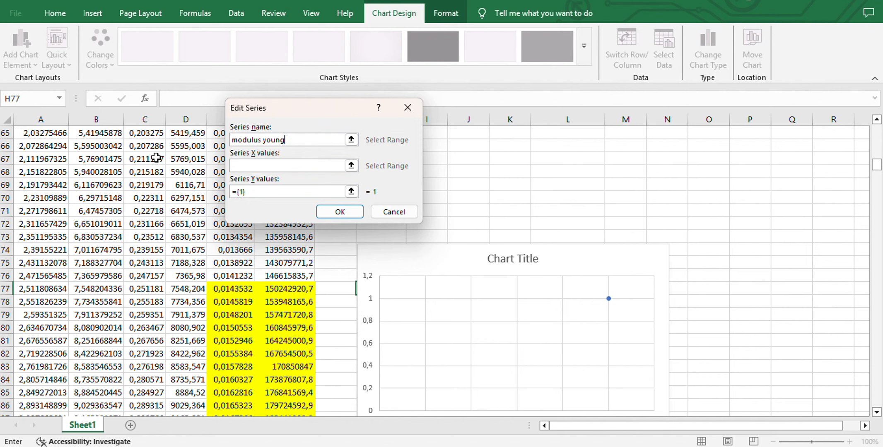
click(257, 167)
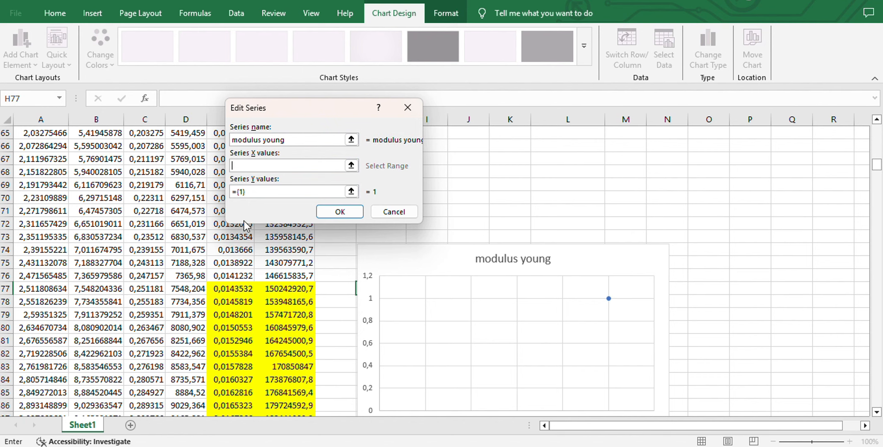
click(225, 289)
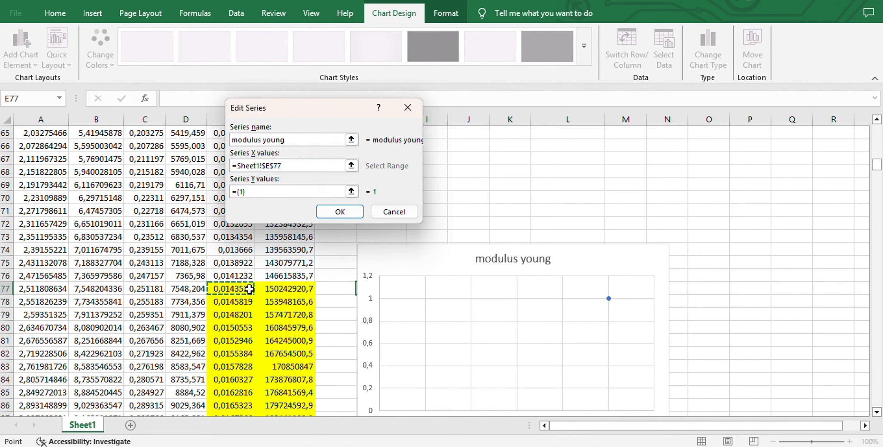
drag(253, 293, 234, 263)
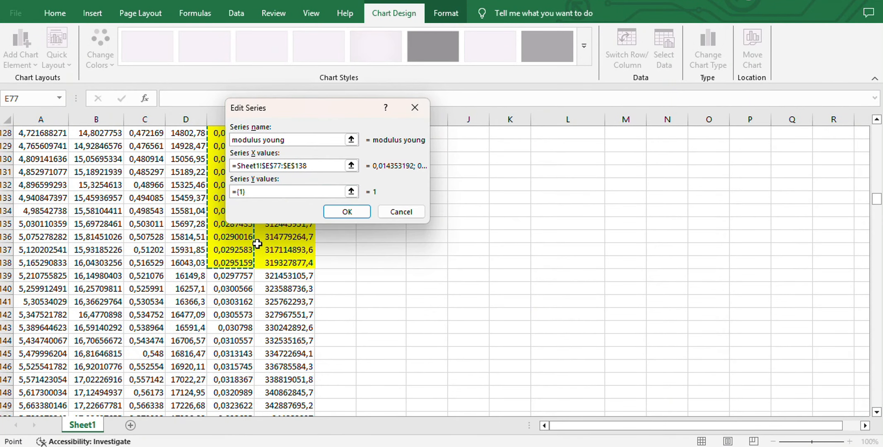
Set the Y values of the "modulus young" series to F77:F138 and apply the chart data
click(290, 193)
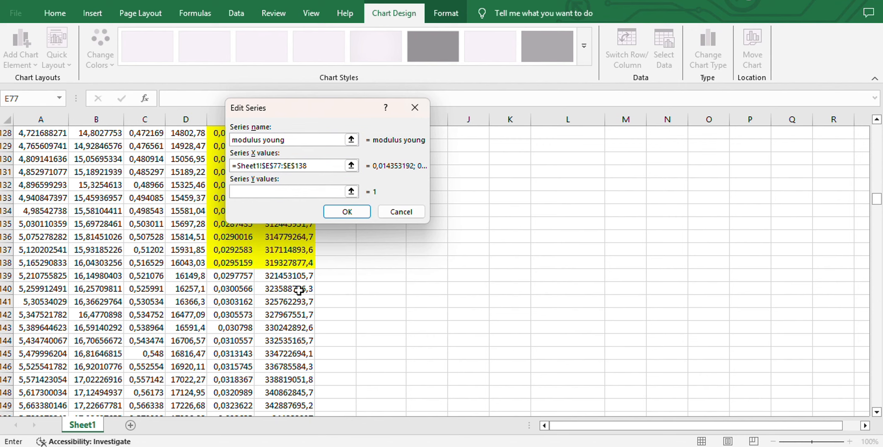
scroll(292, 290, up, 20)
scroll(299, 291, down, 3)
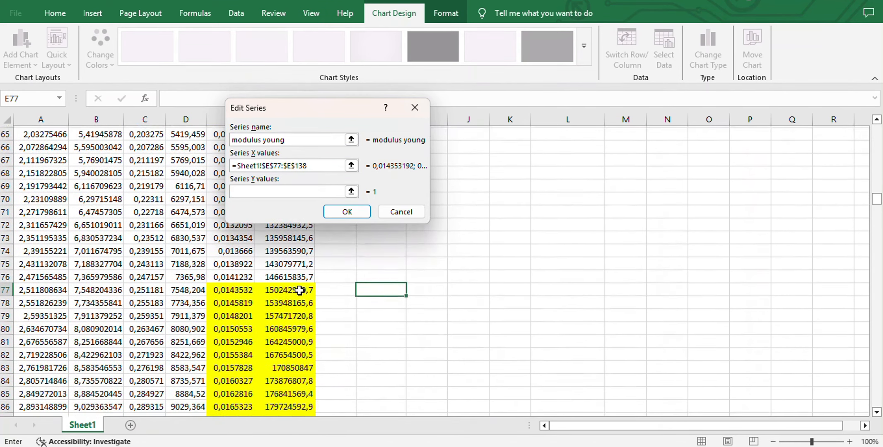
mouse_move(297, 290)
mouse_down()
mouse_move(329, 408)
mouse_move(291, 408)
mouse_move(290, 435)
mouse_move(298, 292)
mouse_up()
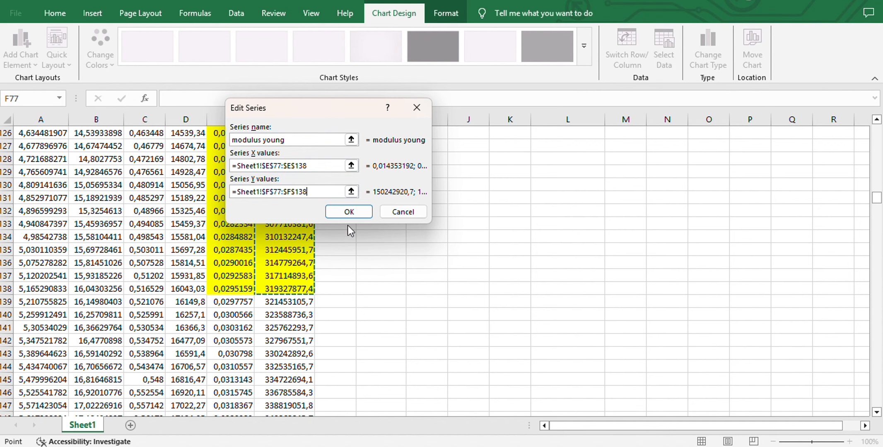
click(349, 212)
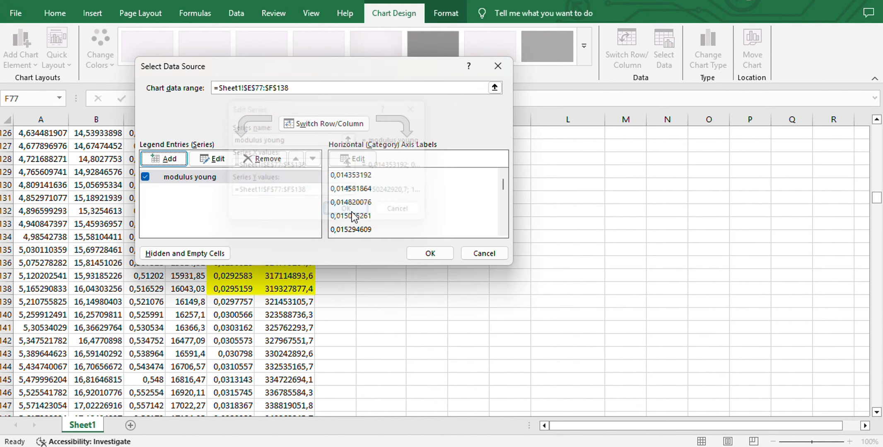
click(431, 253)
Set the minimum bound of the modulus young chart's horizontal axis to 0,014
scroll(436, 251, up, 20)
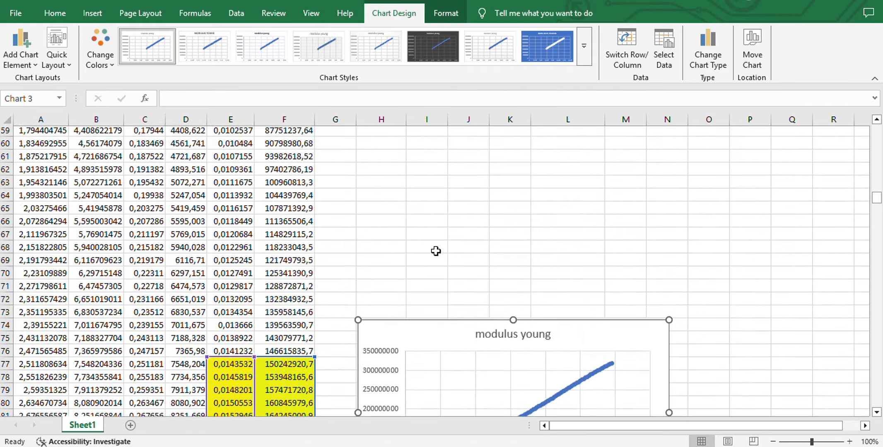
scroll(436, 251, down, 4)
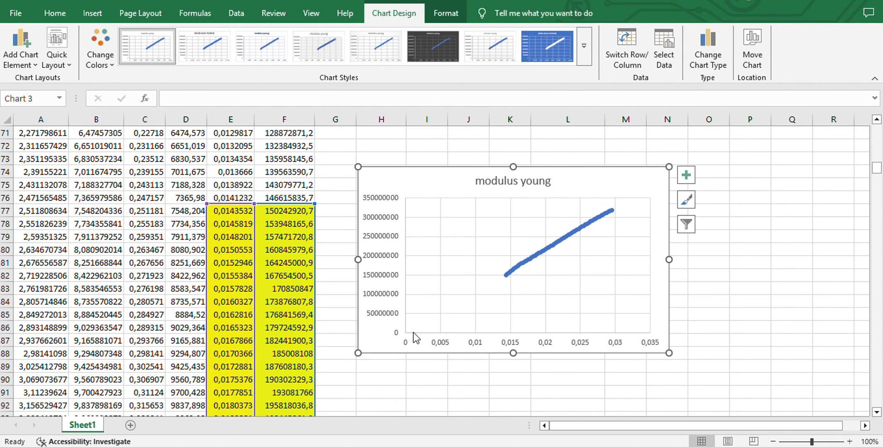
double_click(513, 343)
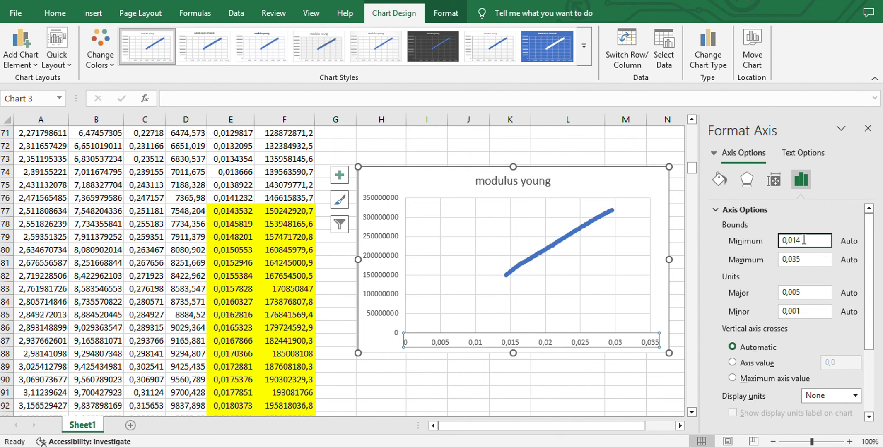
click(681, 291)
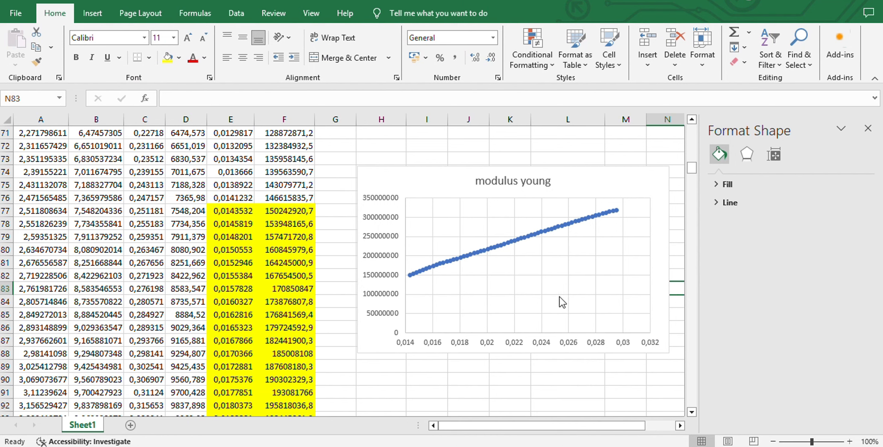
Set the minimum bound of the modulus young chart's vertical axis to 150000000
click(396, 280)
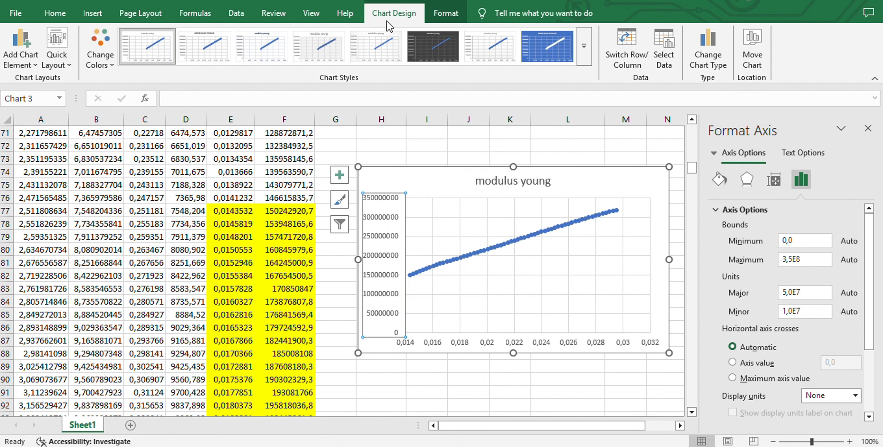
scroll(539, 186, down, 1)
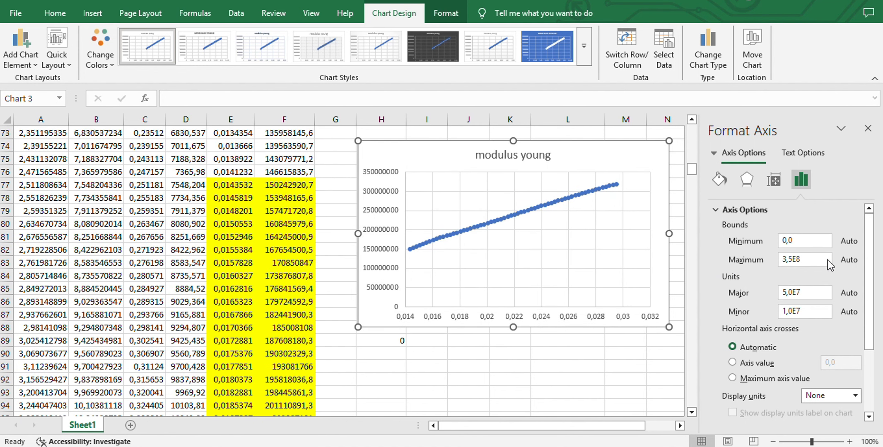
click(812, 239)
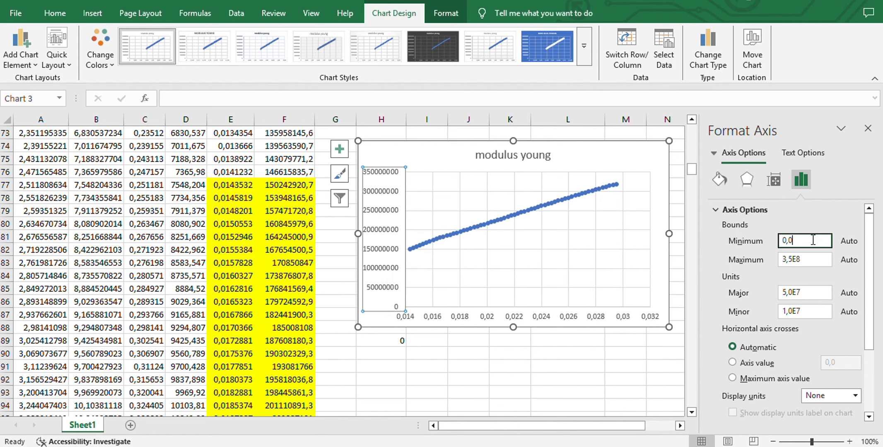
key(BackSpace)
click(635, 366)
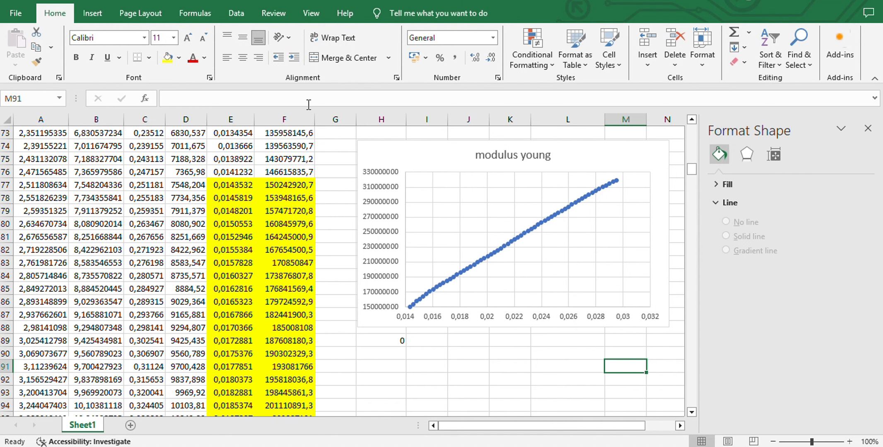
Apply the quick layout with a linear trendline, its equation and R² value, and axis titles to the modulus young chart
click(428, 163)
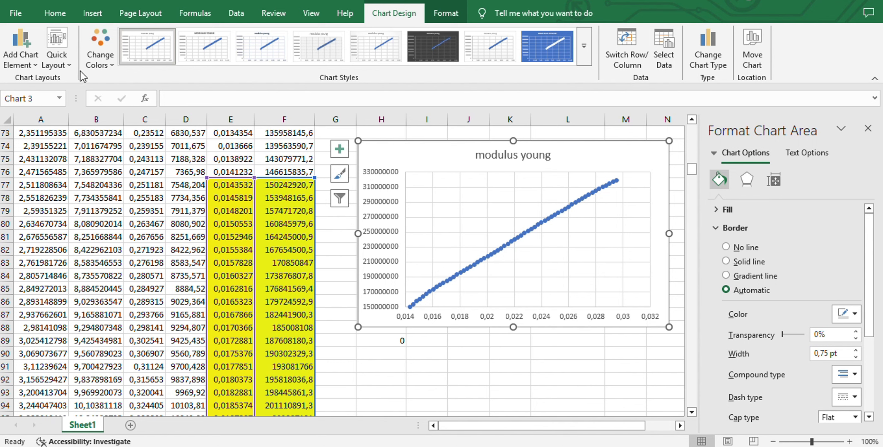
click(65, 61)
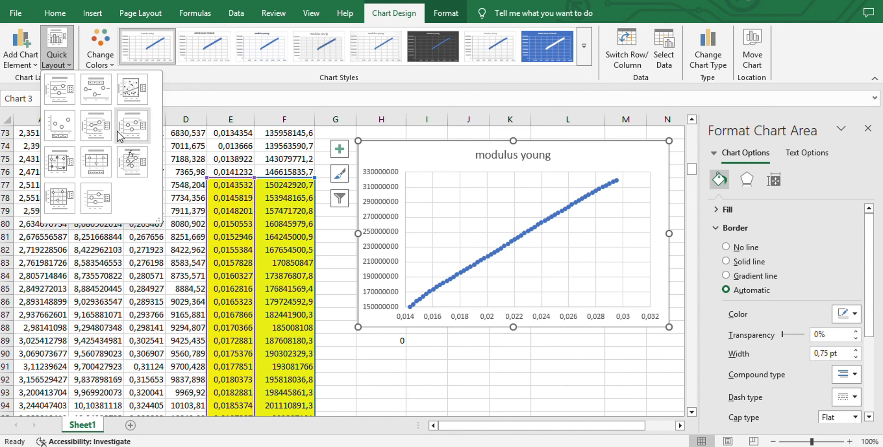
click(144, 157)
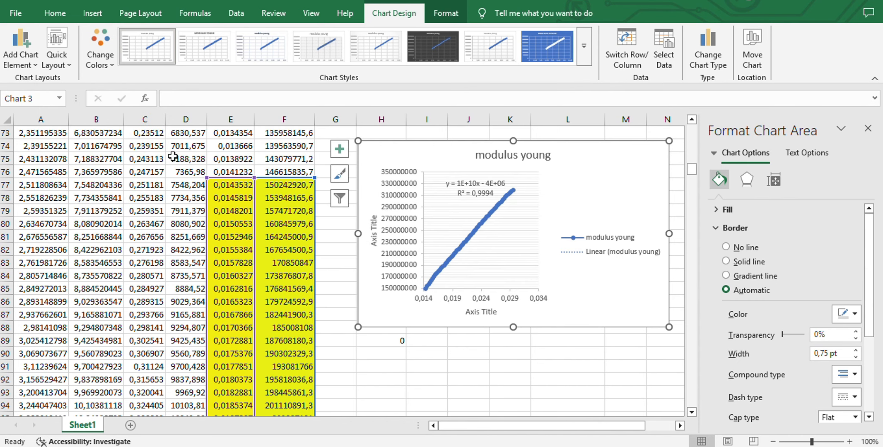
Delete the legend of the modulus young chart and move the trendline equation label to the clear area above the curve
click(603, 252)
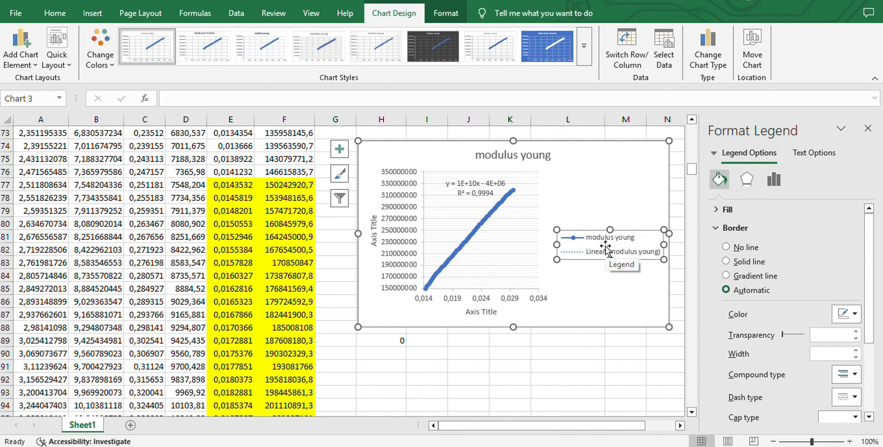
key(Delete)
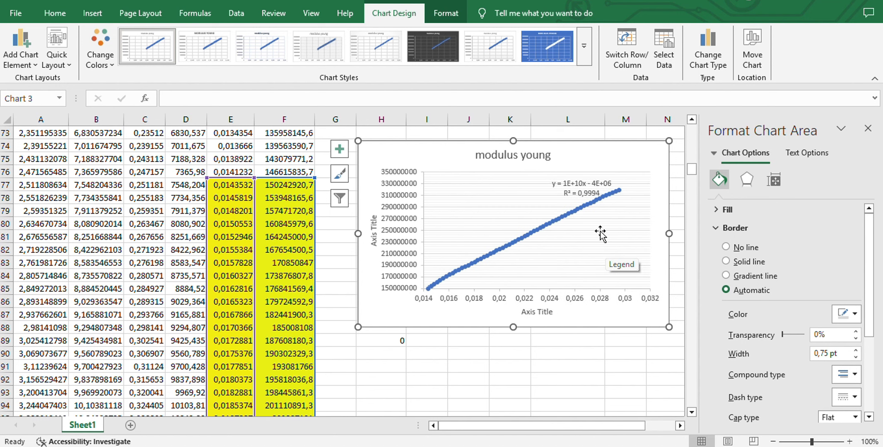
drag(581, 189, 492, 195)
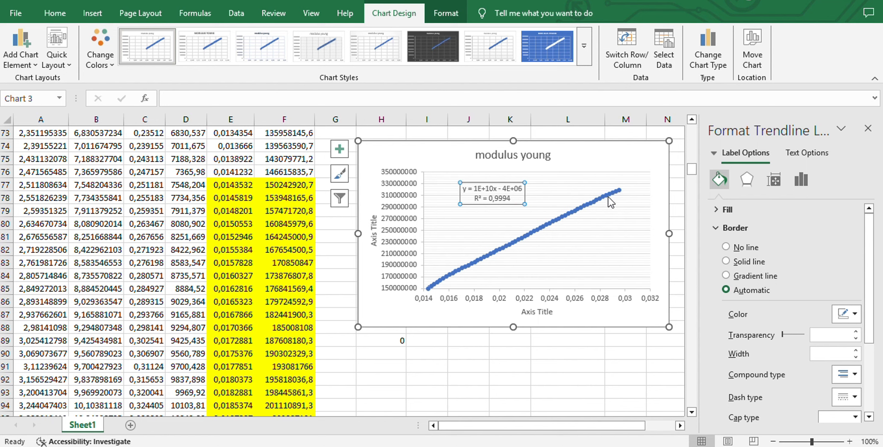
click(486, 361)
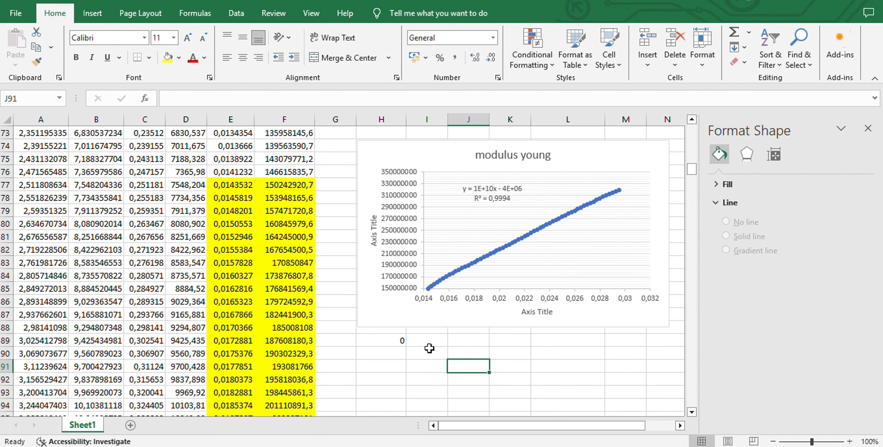
Copy the last yellow strain and stress pair, E138:F138, and paste it as values into M4:N4 for the propotional point
scroll(287, 284, down, 12)
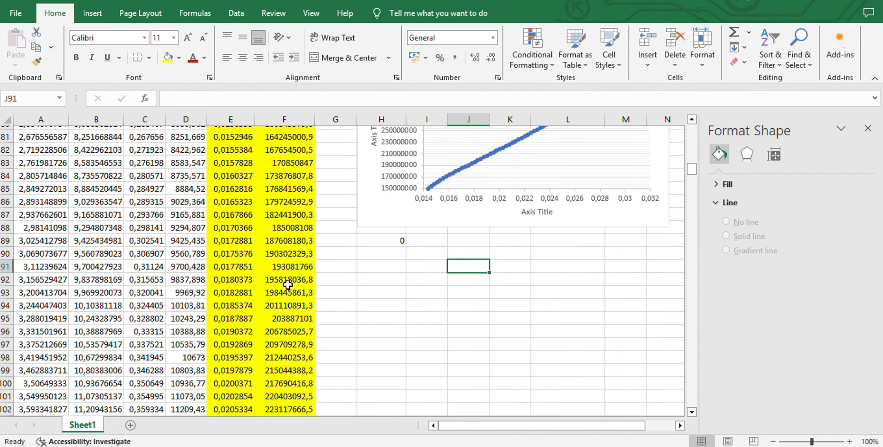
scroll(288, 284, down, 7)
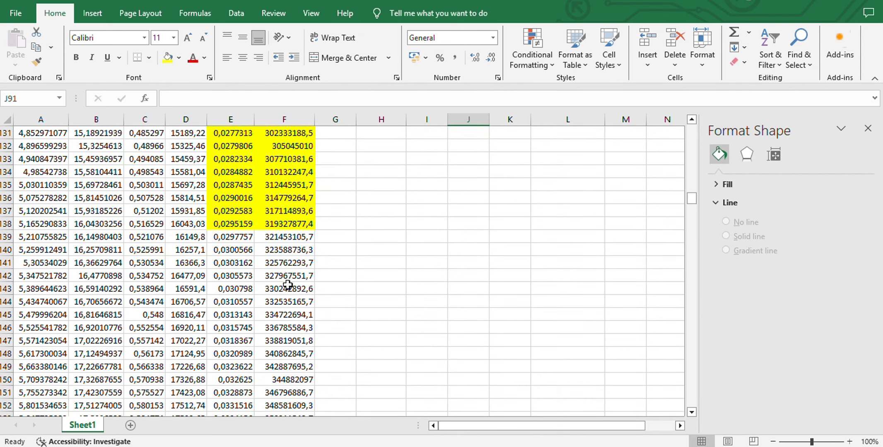
click(243, 226)
drag(243, 226, 269, 223)
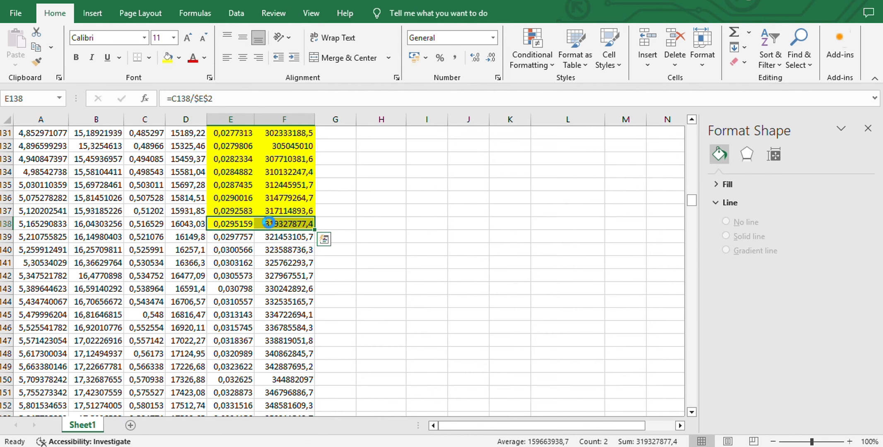
key(ctrl+c)
scroll(460, 202, up, 20)
scroll(460, 203, up, 12)
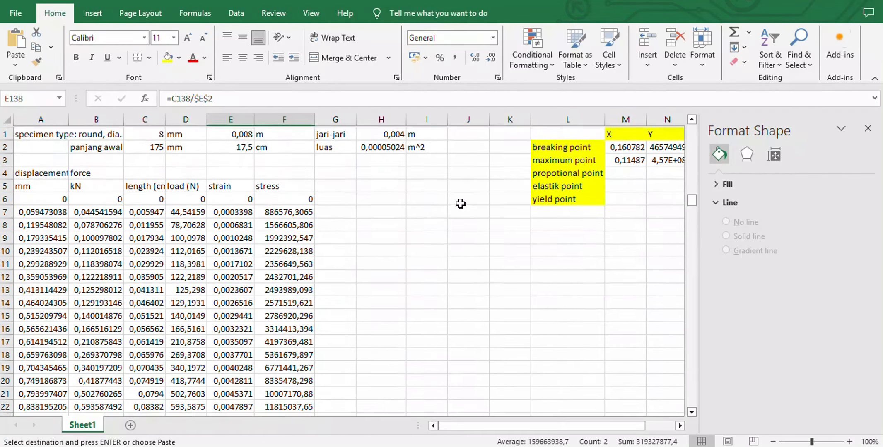
scroll(592, 199, right, 1)
scroll(592, 200, left, 1)
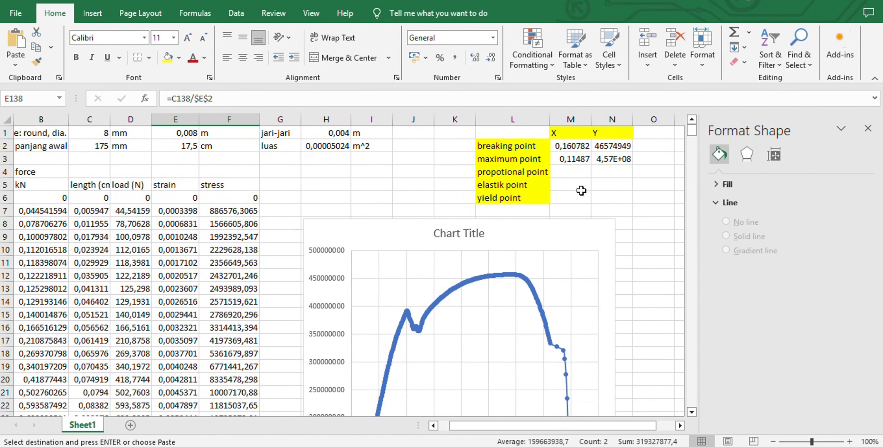
click(571, 172)
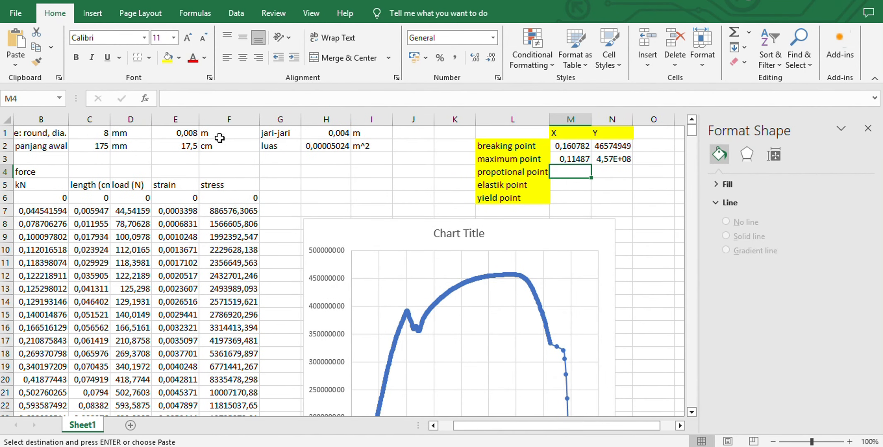
click(16, 65)
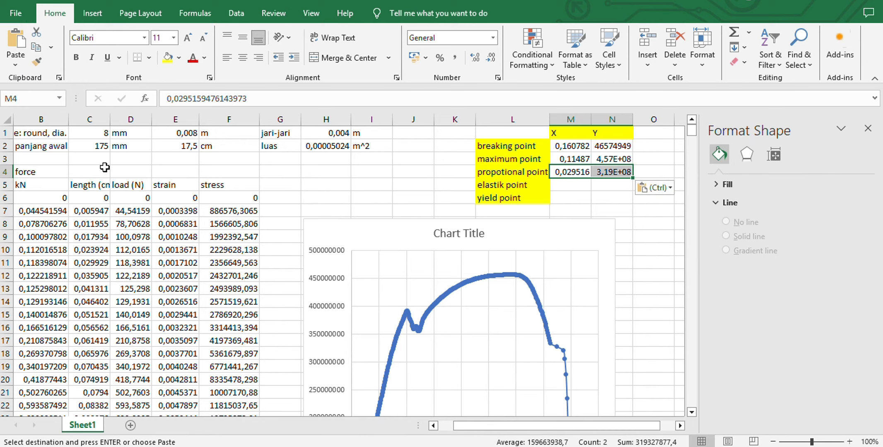
Clear the stray entry in cell H89 below the modulus young chart
scroll(639, 317, down, 8)
scroll(639, 317, up, 8)
scroll(621, 293, down, 20)
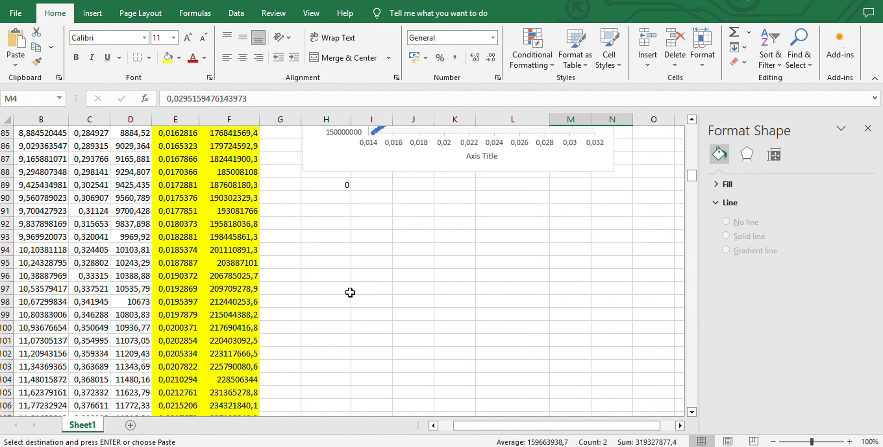
scroll(350, 293, down, 2)
scroll(349, 292, up, 4)
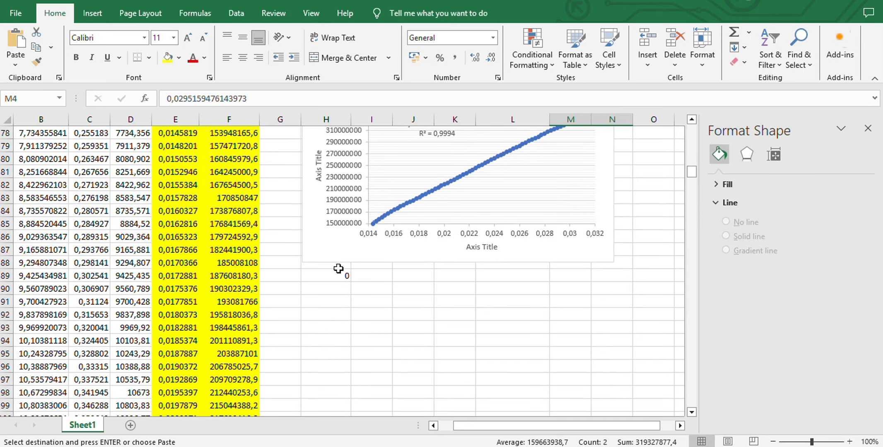
click(339, 276)
key(BackSpace)
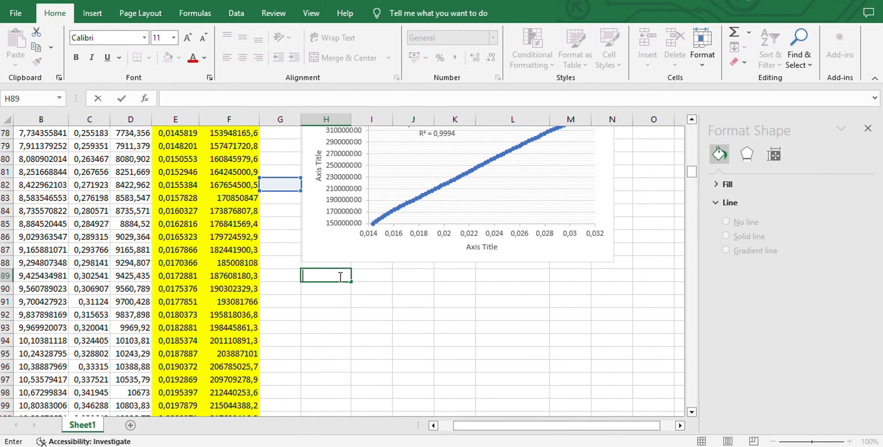
Fill E139:F139, the strain and stress pair just below the yellow range, with dark brown
scroll(297, 319, down, 14)
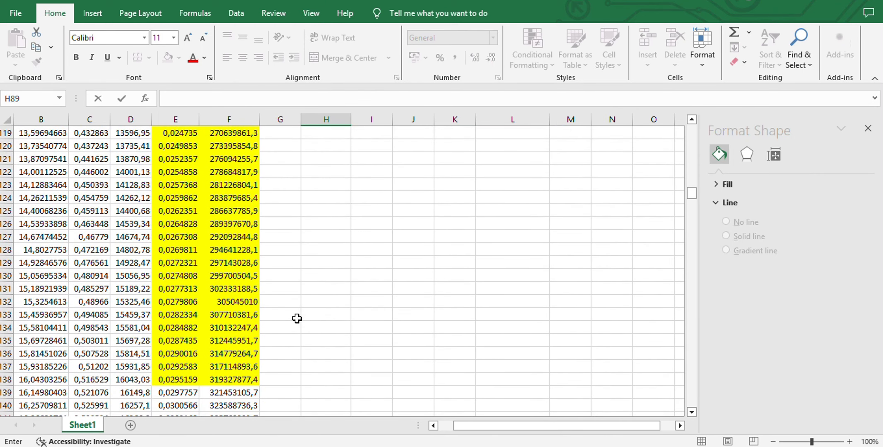
scroll(297, 319, up, 20)
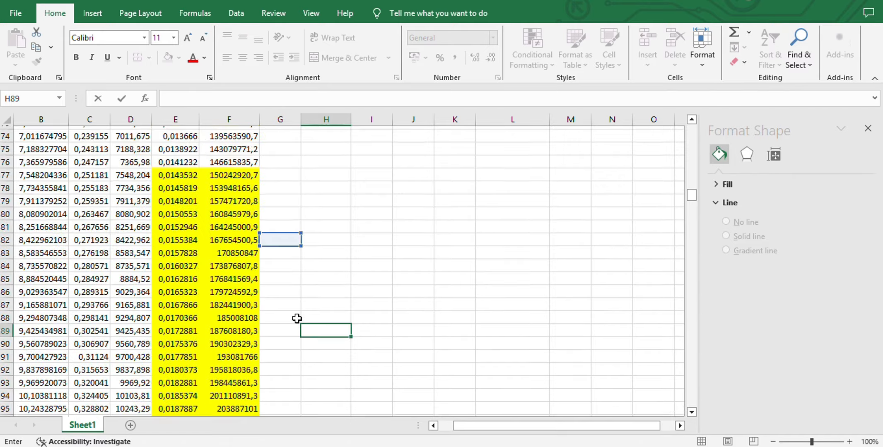
scroll(297, 318, down, 20)
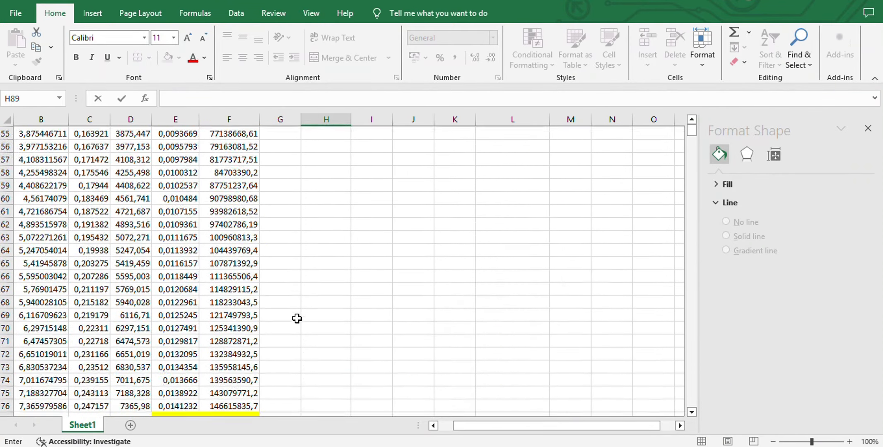
scroll(297, 318, down, 17)
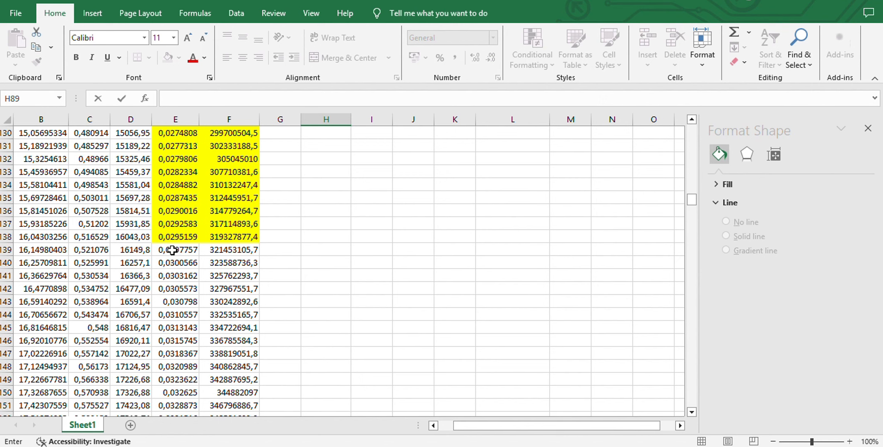
drag(168, 250, 210, 253)
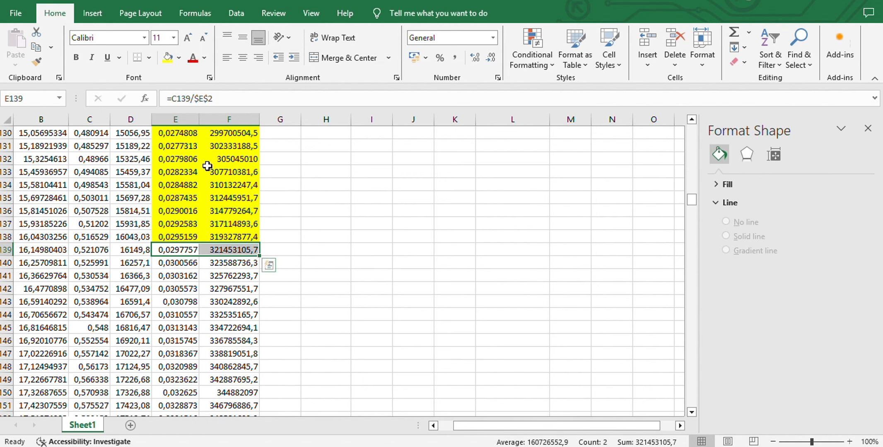
click(178, 58)
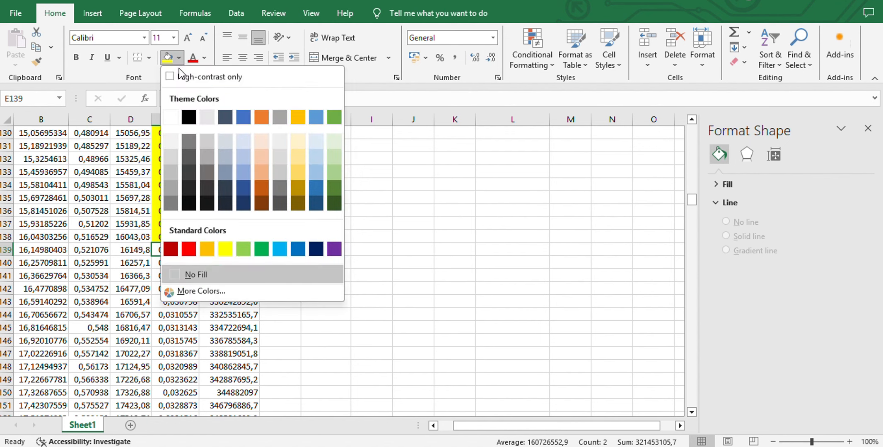
click(261, 203)
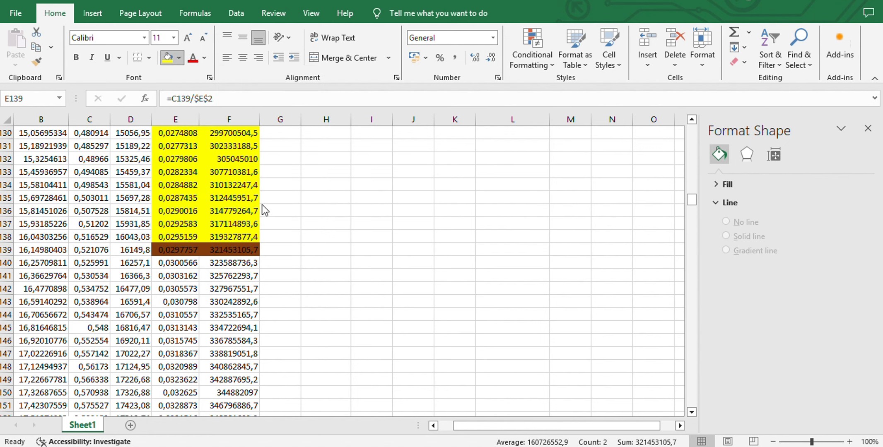
Fill E138:F138, the last strain and stress pair of the yellow range, with standard orange
click(184, 237)
drag(184, 237, 232, 237)
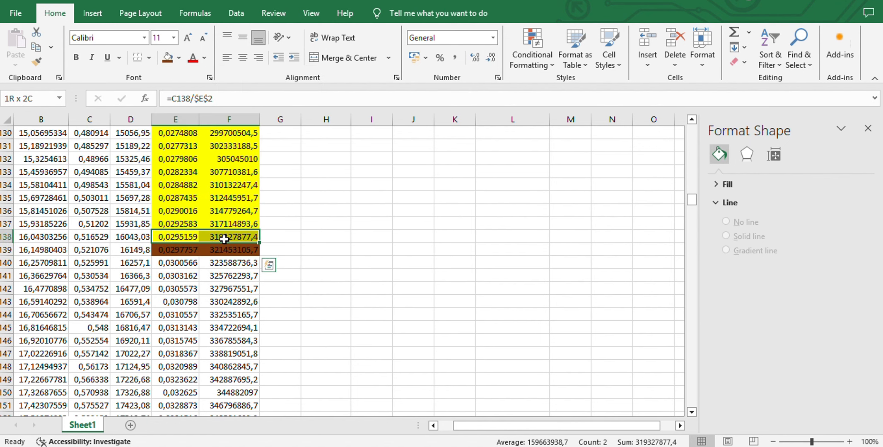
click(179, 59)
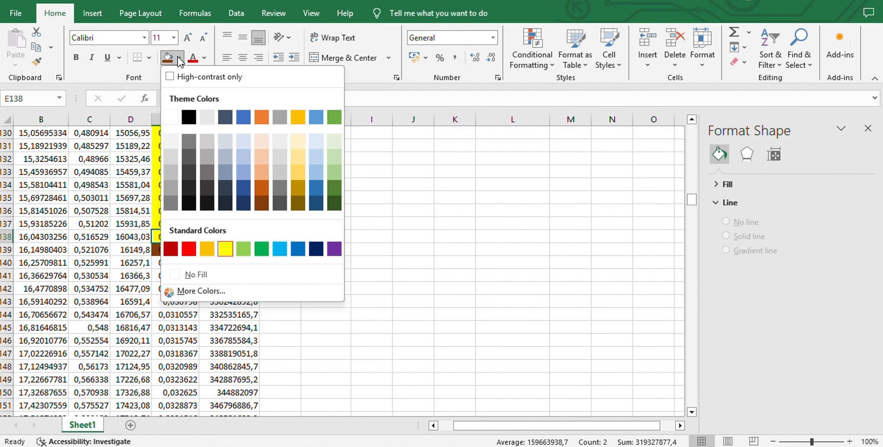
click(207, 249)
click(349, 281)
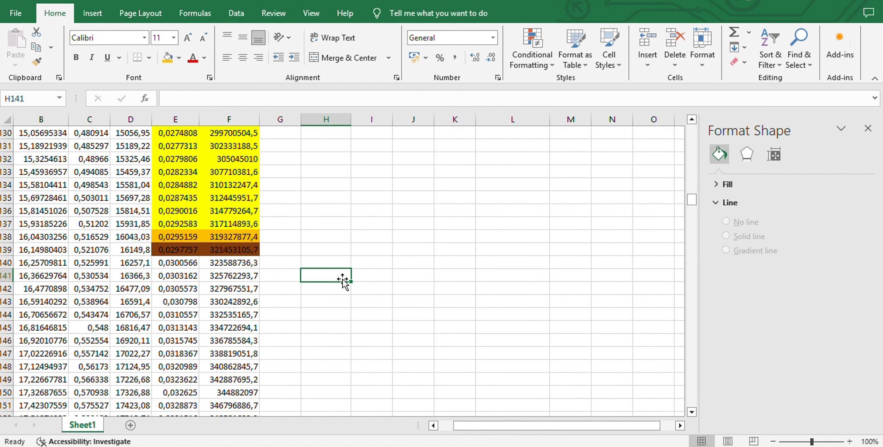
Copy the dark brown strain and stress pair, E139:F139, and paste it as values into M5:N5 for the elastik point
click(197, 250)
drag(197, 250, 228, 254)
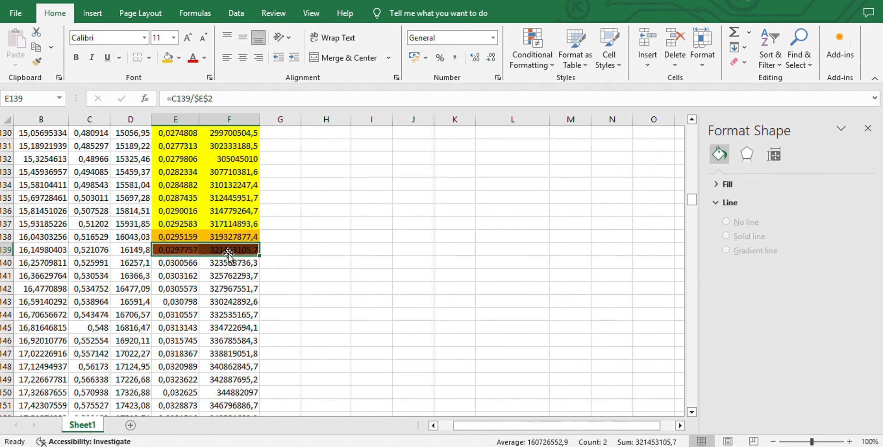
key(ctrl+c)
scroll(513, 254, up, 20)
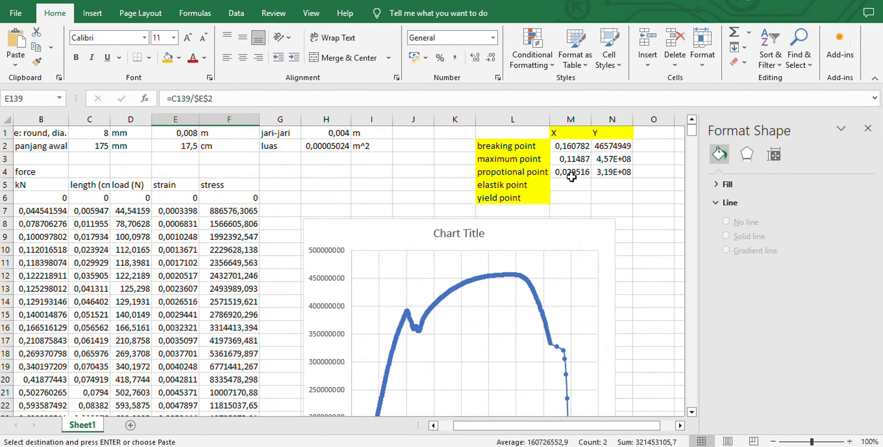
click(578, 188)
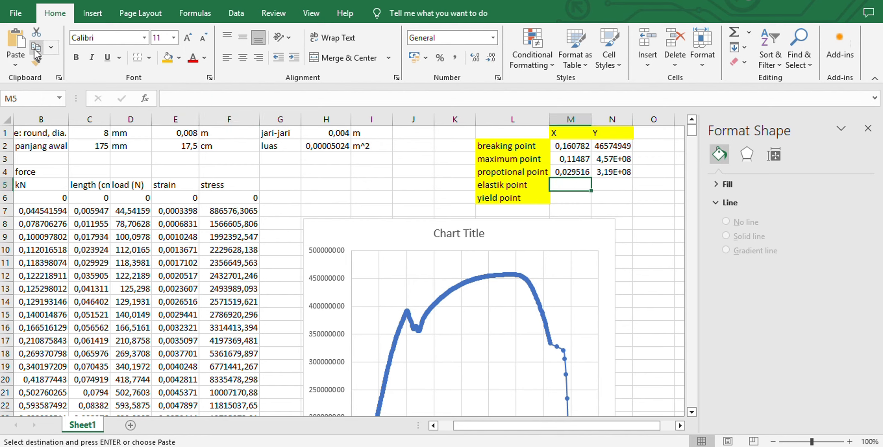
click(17, 64)
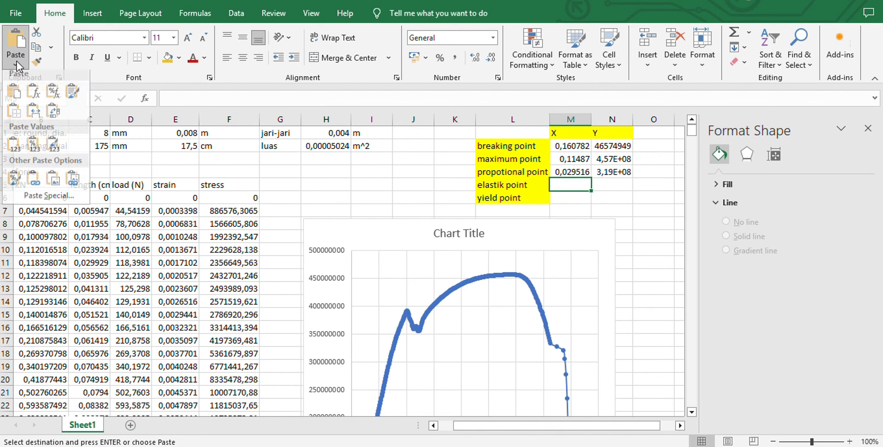
click(13, 148)
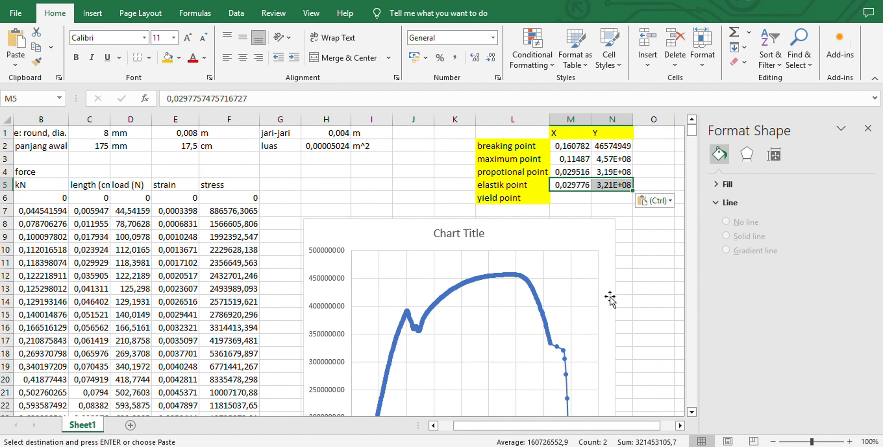
Format the trendline equation label on the modulus young chart as Number with 0 decimal places and the 1000 separator
scroll(625, 301, right, 3)
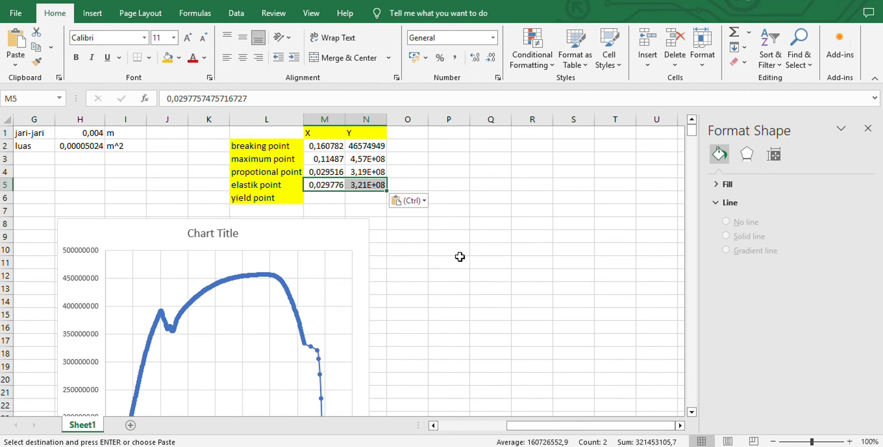
scroll(461, 257, left, 3)
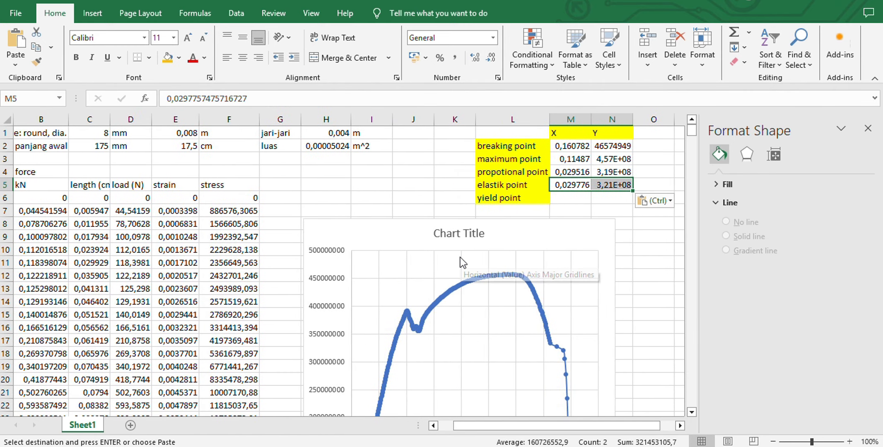
scroll(460, 257, down, 20)
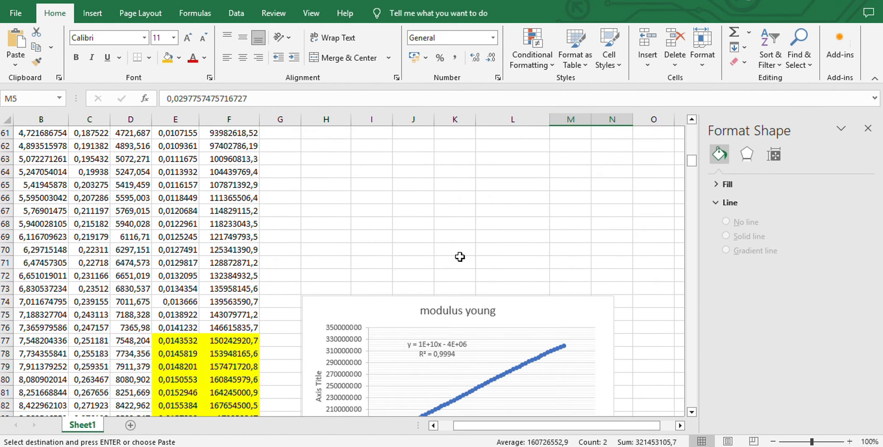
scroll(460, 257, down, 2)
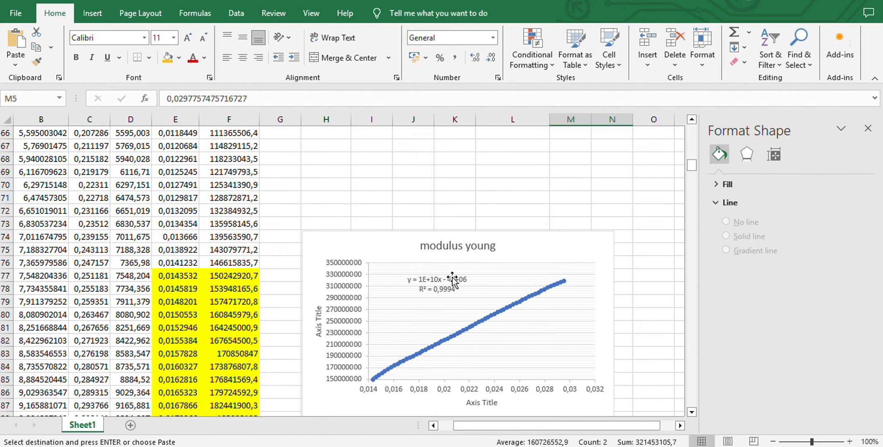
click(449, 281)
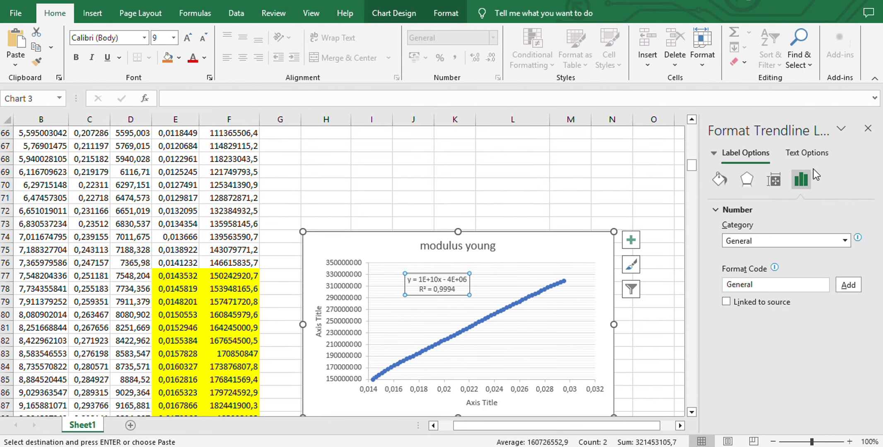
click(845, 240)
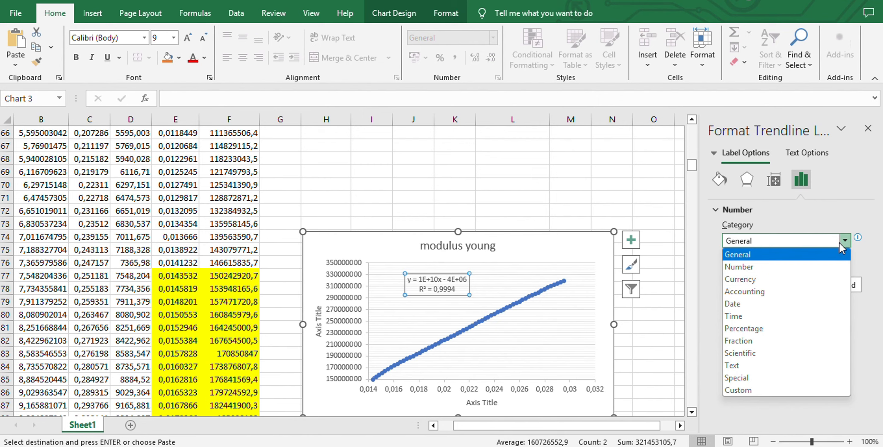
click(795, 267)
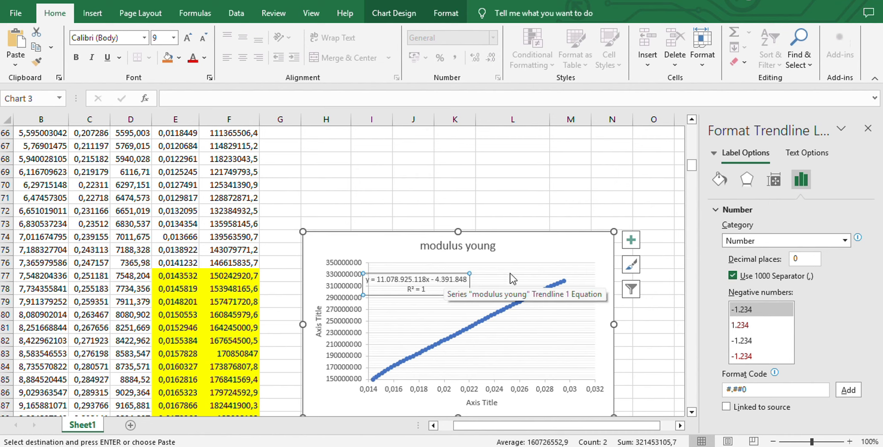
Shift the trendline equation label slightly right within the modulus young chart and copy its slope coefficient, 11.078.925.118
click(495, 275)
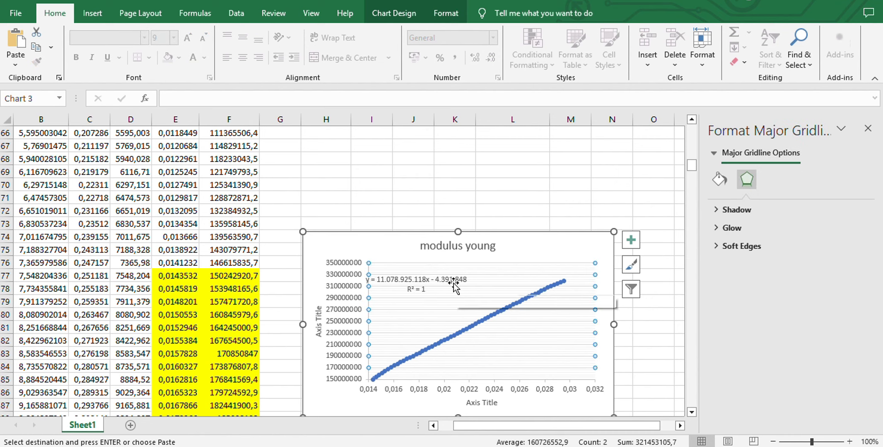
drag(453, 281, 475, 280)
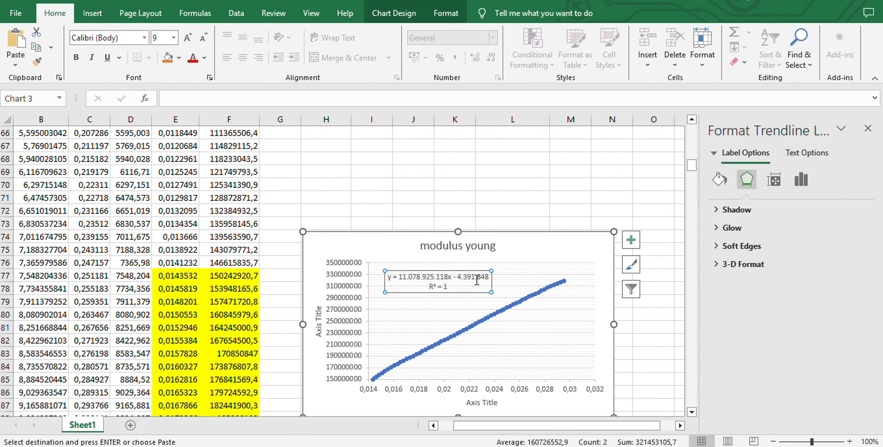
click(374, 1)
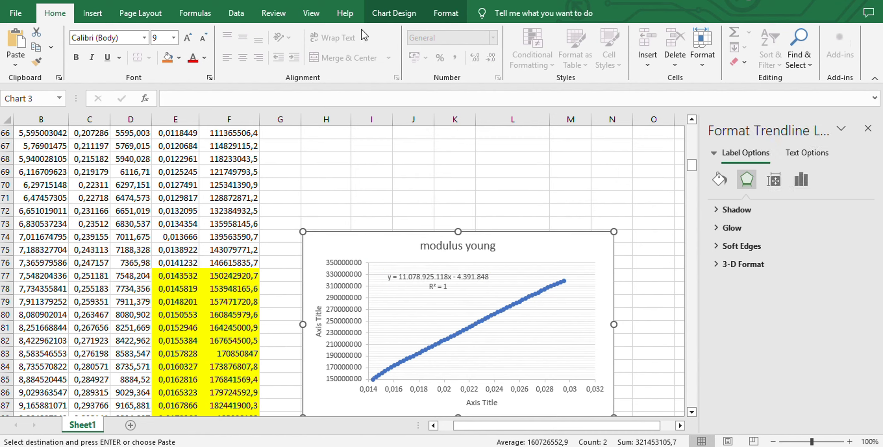
click(403, 276)
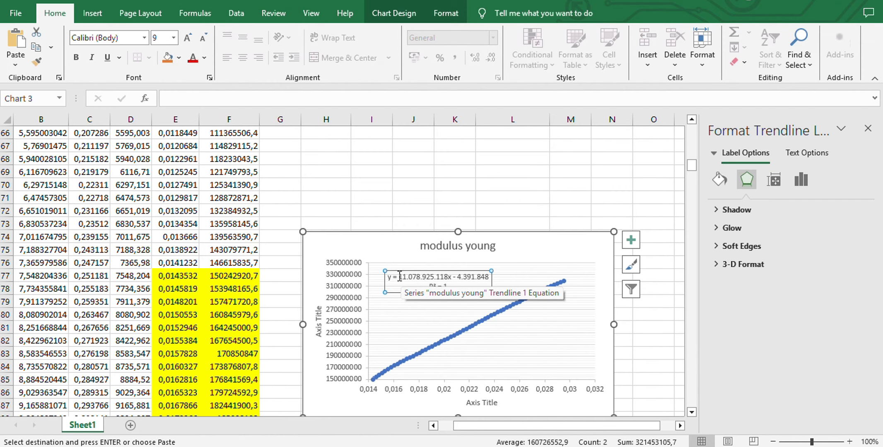
drag(399, 277, 447, 277)
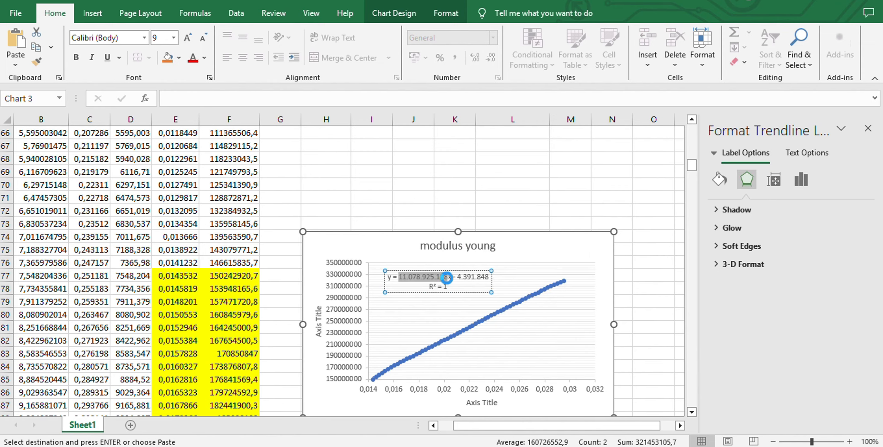
Enter the heading "modulus young" in Q1 and the label "kurva" in Q2, beside the characteristic points table
scroll(599, 277, up, 20)
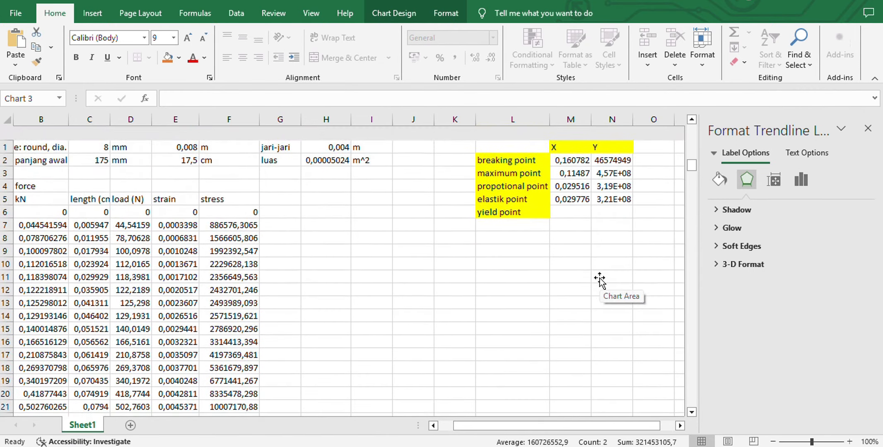
scroll(617, 167, right, 3)
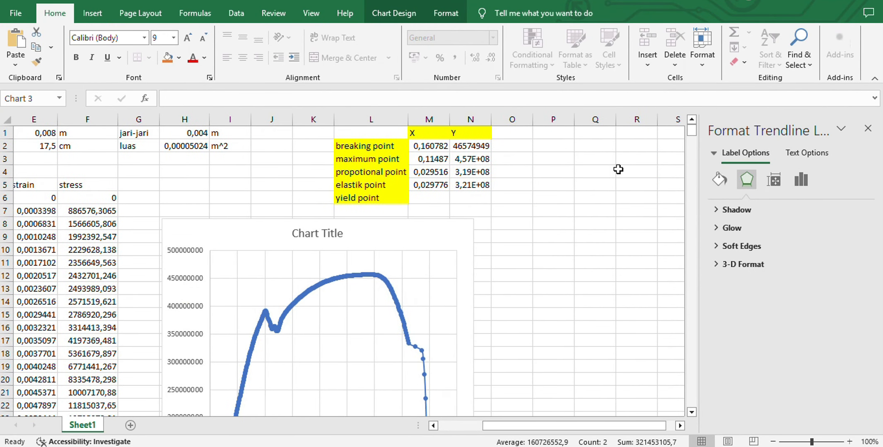
click(593, 140)
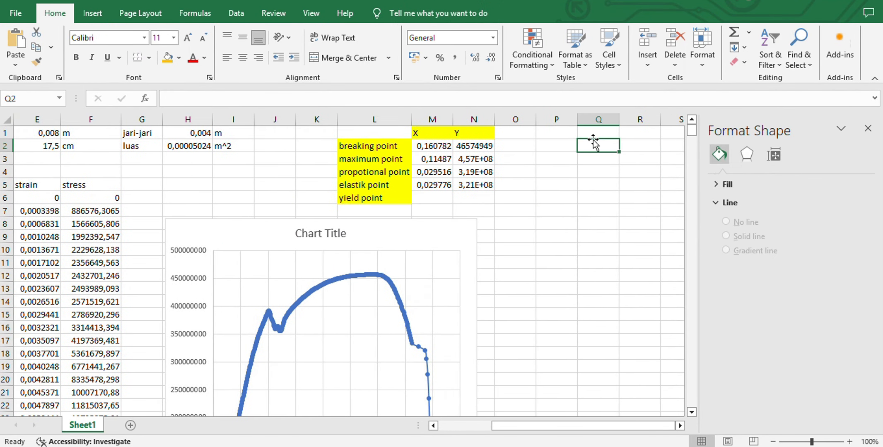
click(593, 134)
double_click(593, 134)
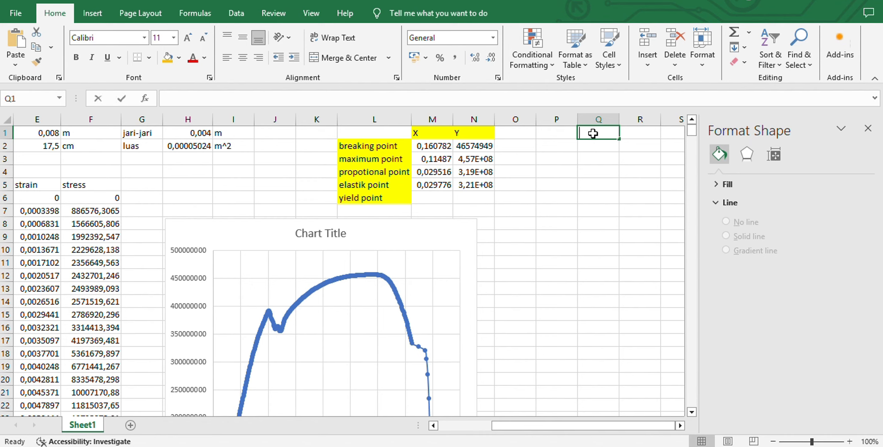
text(modulu)
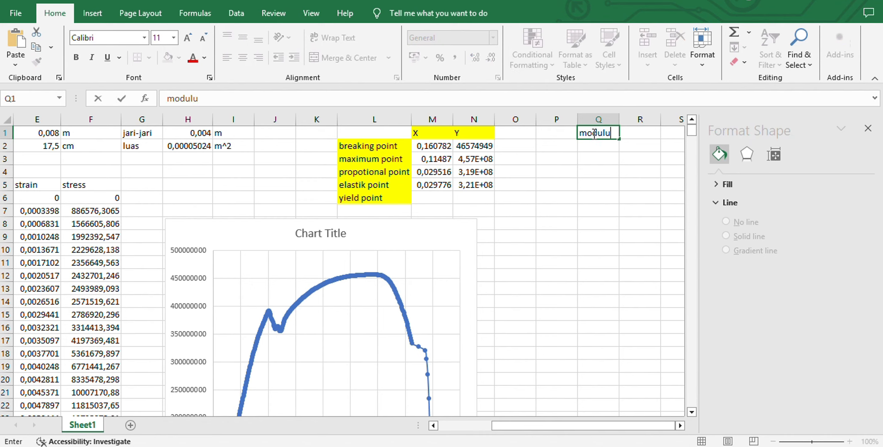
text(s young)
click(594, 147)
text(ku)
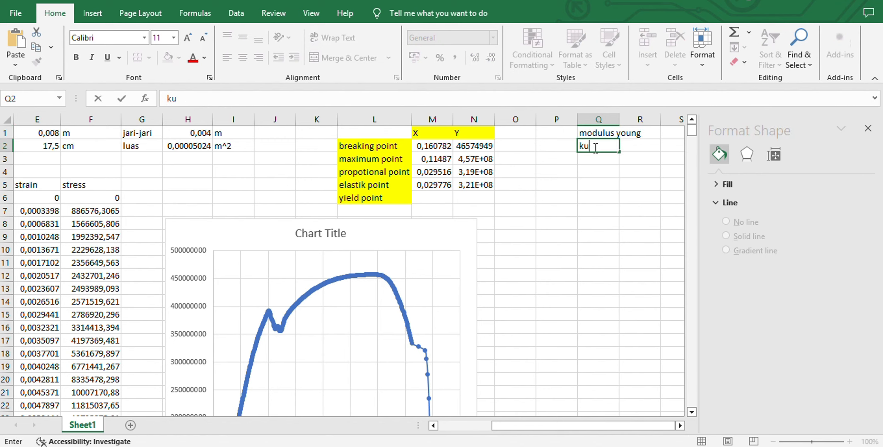
text(rva)
key(ctrl+Return)
Paste the copied slope coefficient into R2 beside kurva and widen column R to fit the full number
click(636, 148)
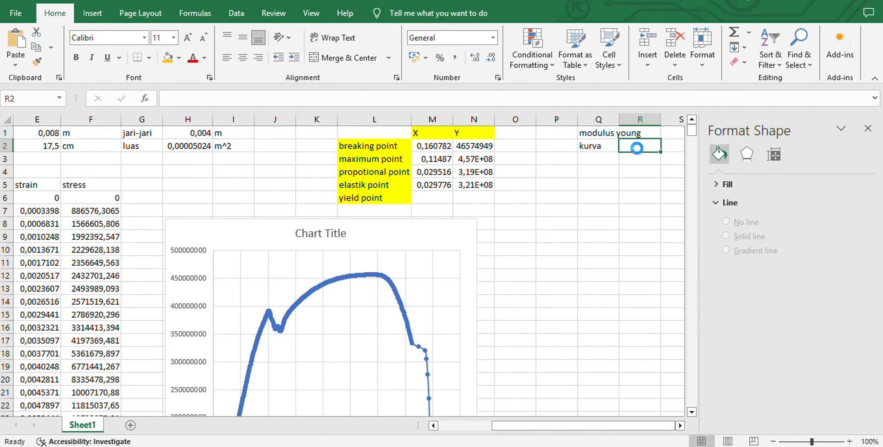
key(ctrl+v)
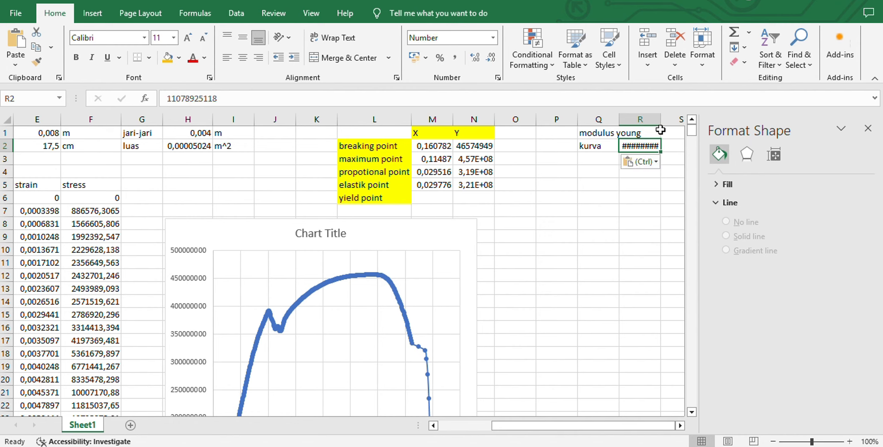
drag(661, 121, 684, 122)
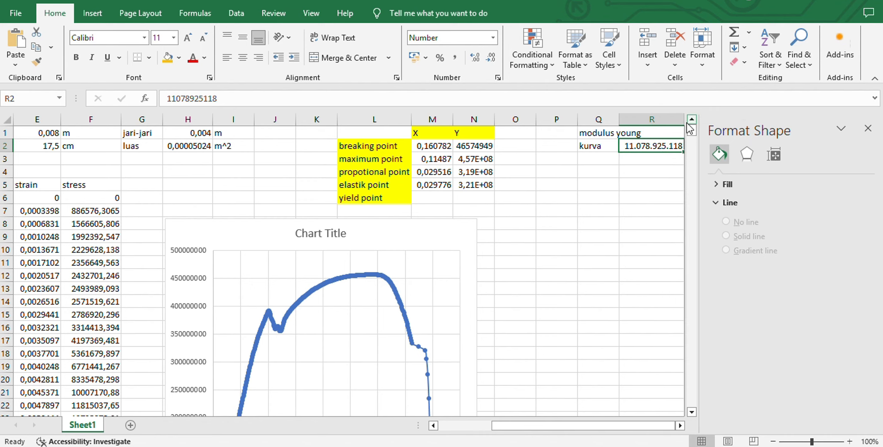
Enter the label "formula" in Q3, below kurva
click(597, 159)
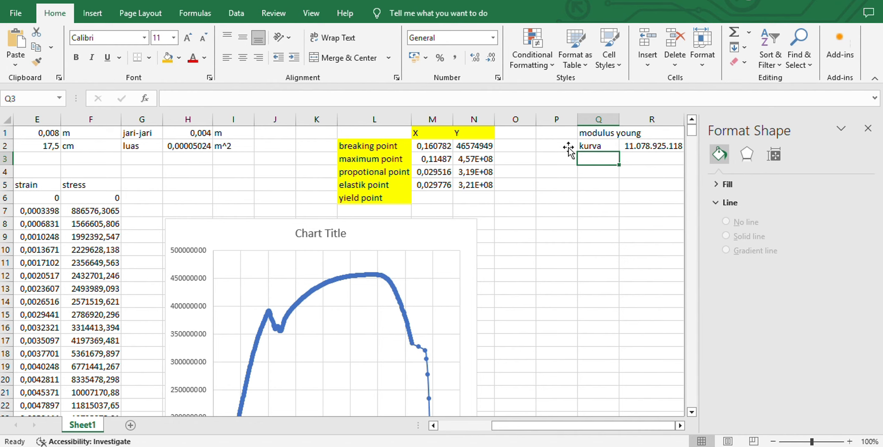
click(398, 26)
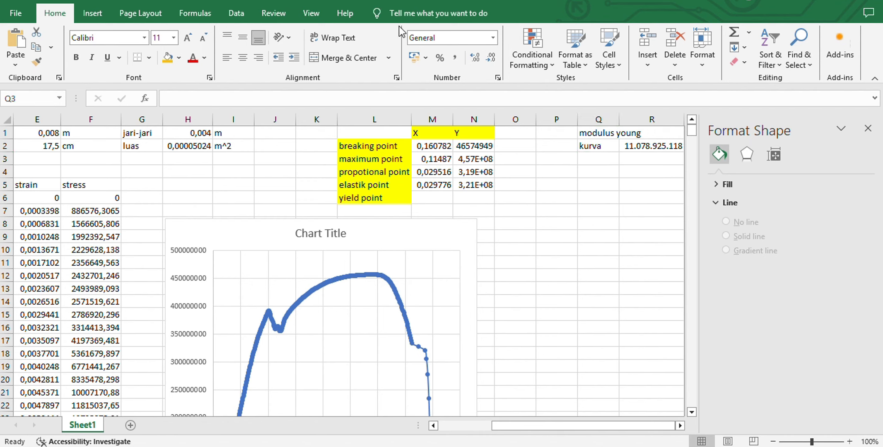
click(583, 158)
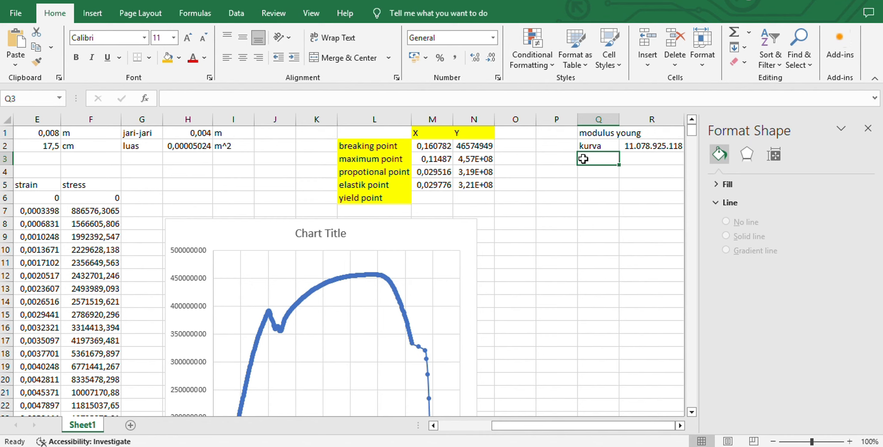
text(fu)
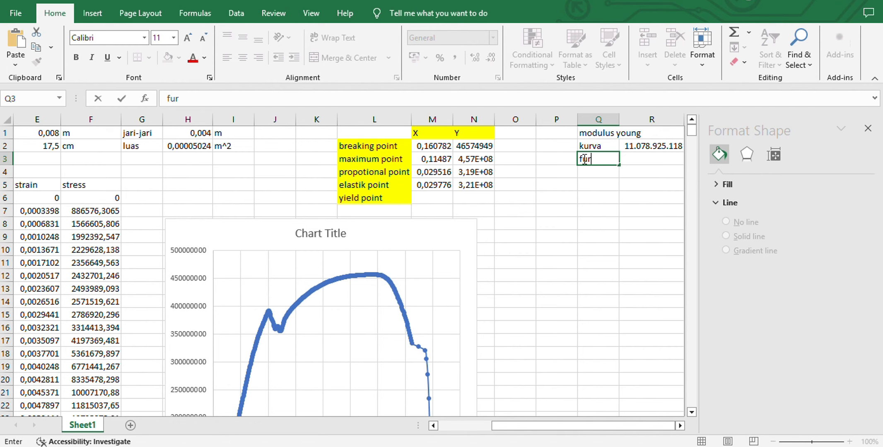
key(BackSpace)
text(ormula)
Start a SLOPE formula in R3 beside formula, using the stress range F77:F138 as the known y values
click(648, 159)
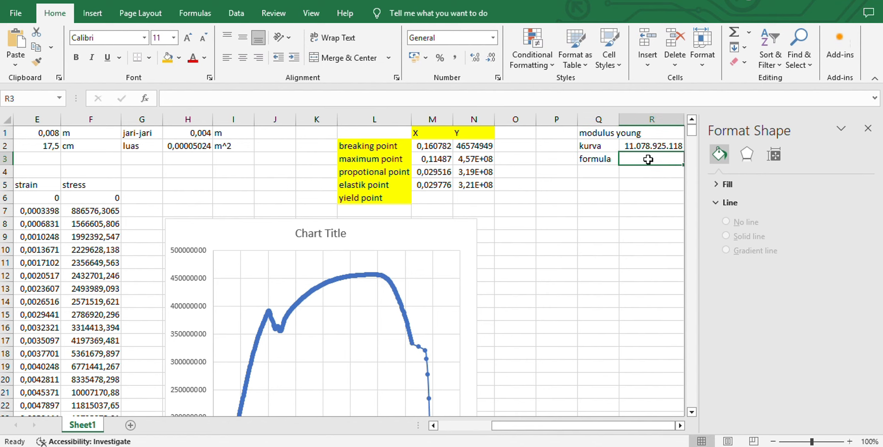
text(=)
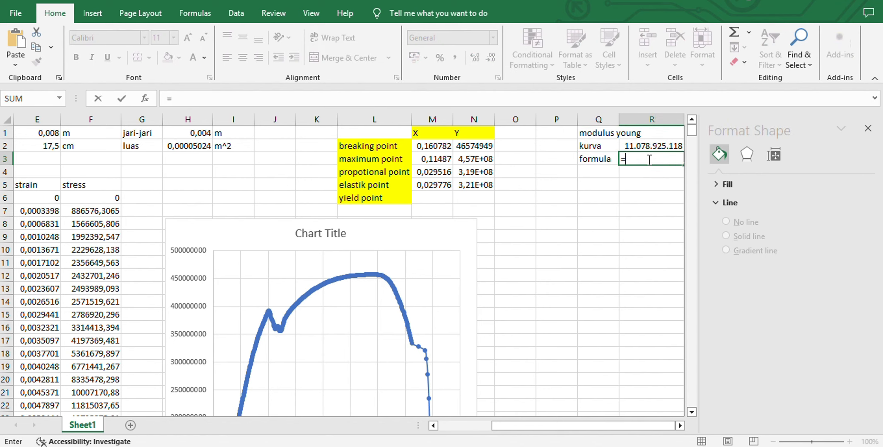
text(slop)
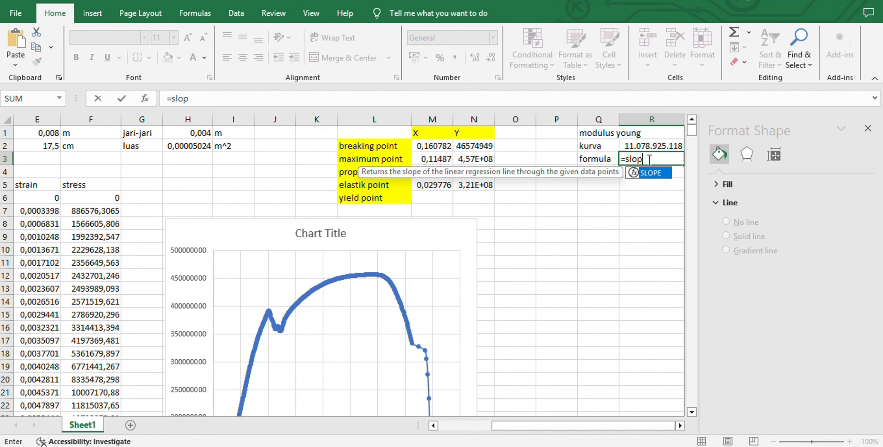
text(e)
click(368, 1)
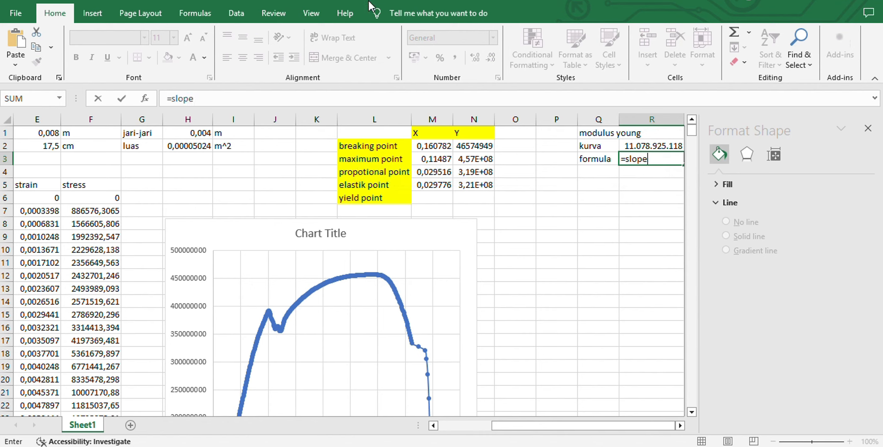
click(655, 159)
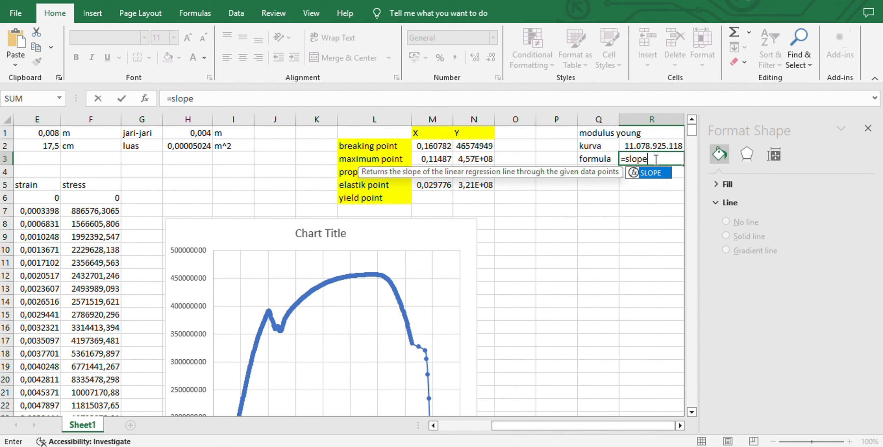
text(()
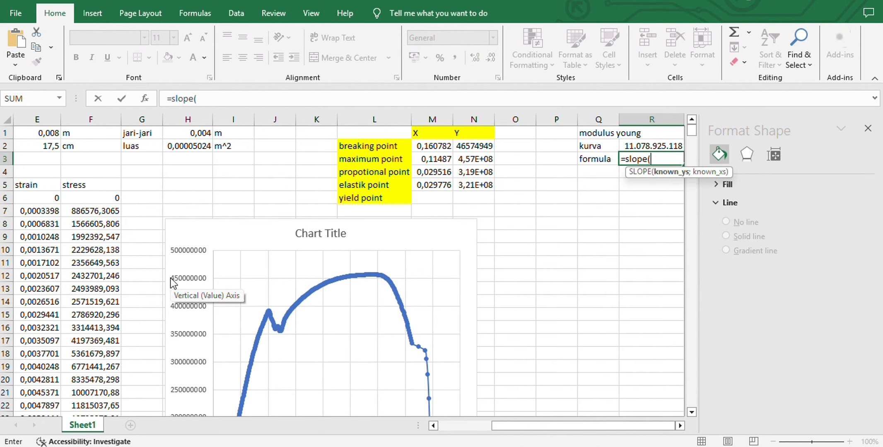
scroll(173, 283, down, 1)
scroll(173, 283, left, 1)
scroll(173, 283, down, 18)
scroll(173, 284, left, 3)
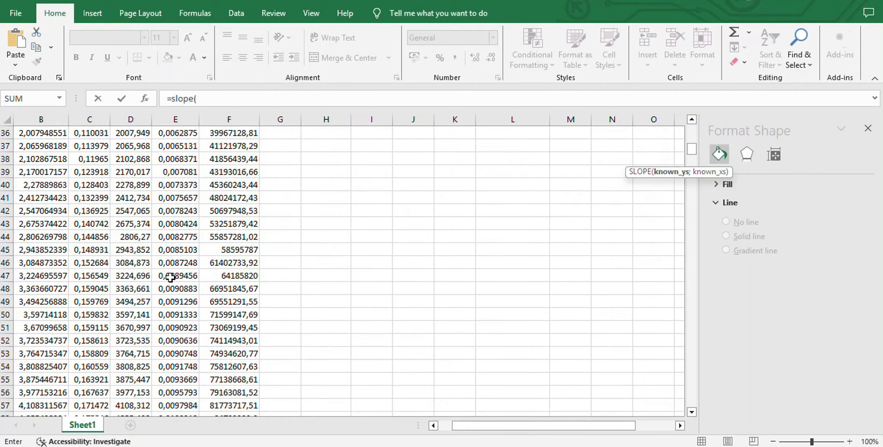
scroll(170, 277, down, 3)
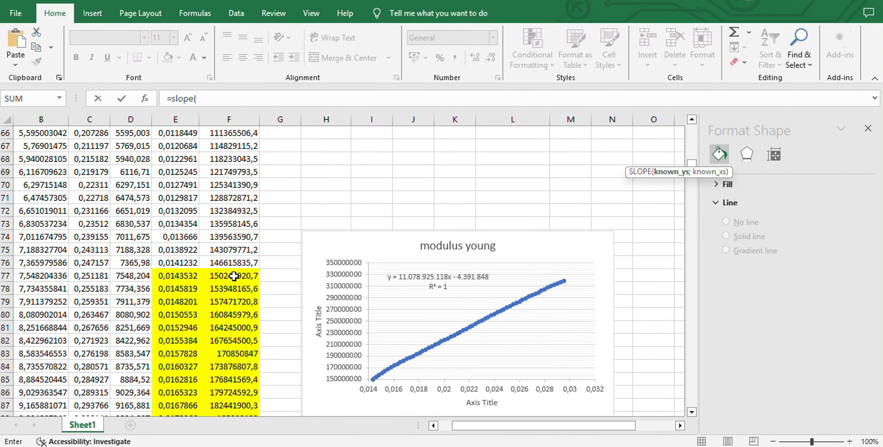
drag(233, 274, 228, 251)
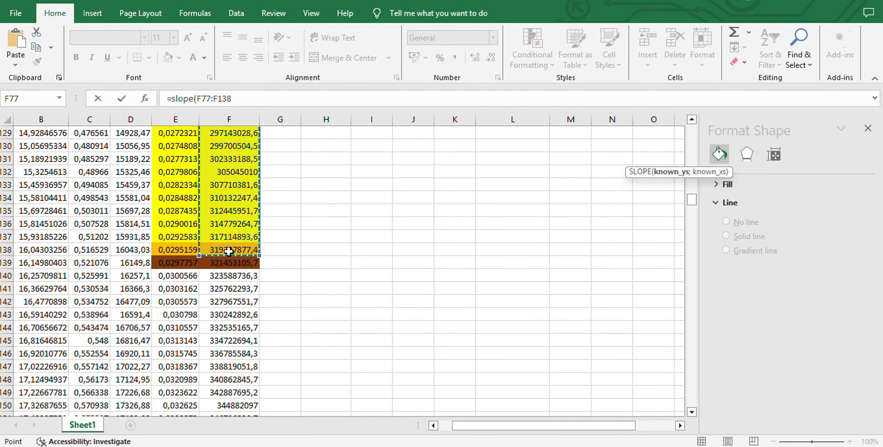
scroll(485, 289, up, 20)
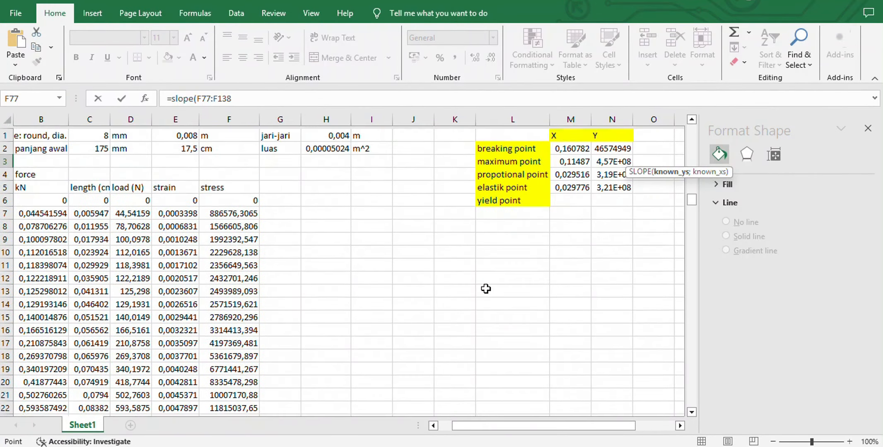
scroll(600, 266, right, 3)
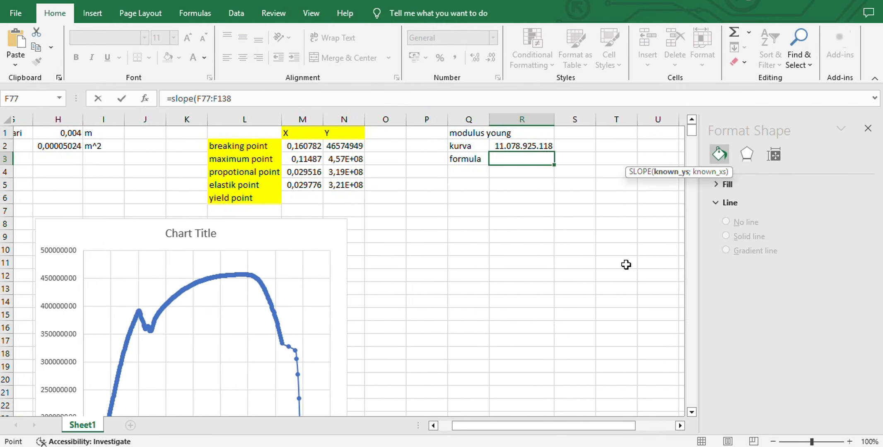
scroll(626, 265, right, 1)
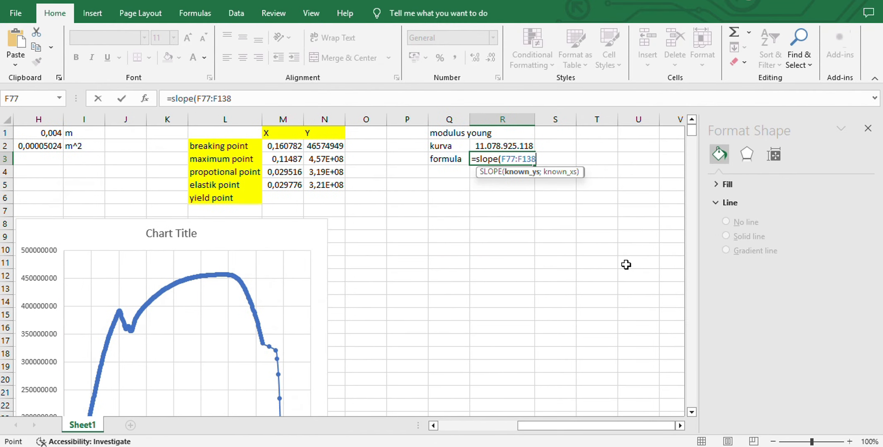
Add the strain range E77:E138 as the known x values and complete the SLOPE formula in R3
text(;)
scroll(453, 275, down, 20)
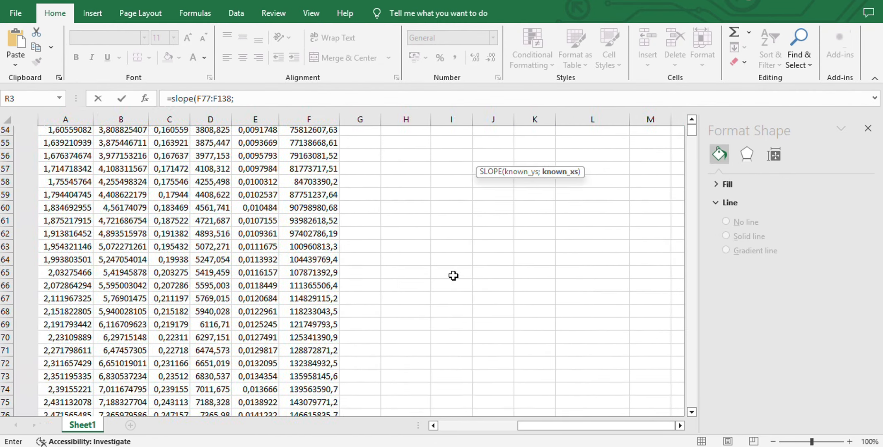
scroll(453, 276, up, 3)
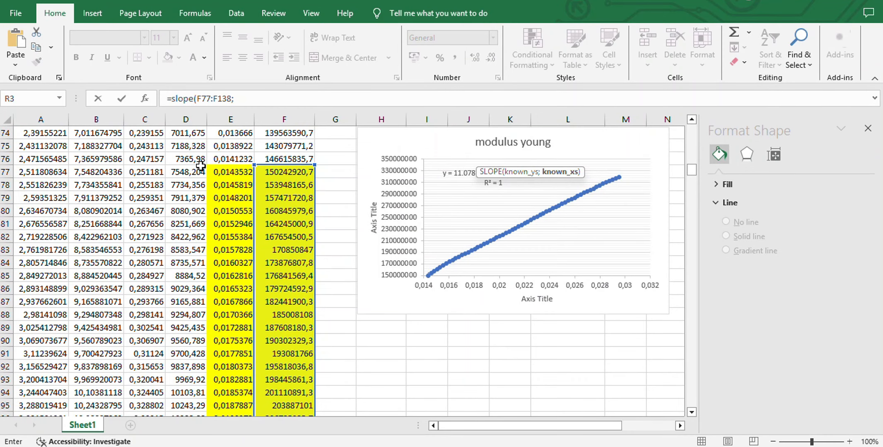
drag(228, 172, 233, 197)
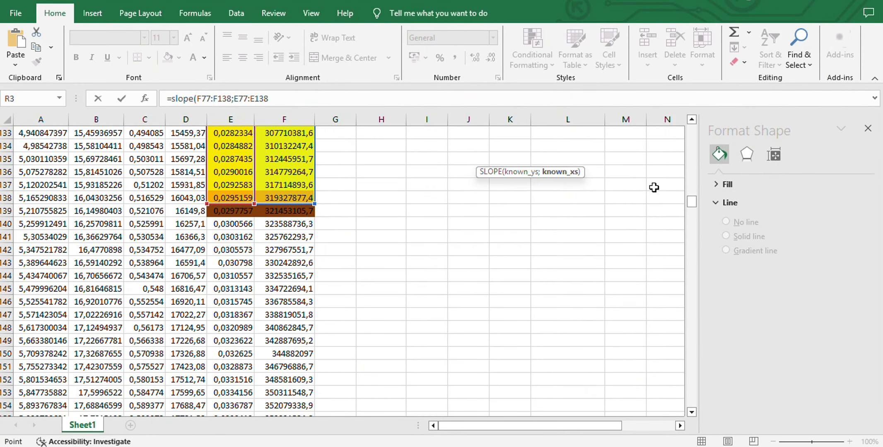
scroll(653, 187, up, 20)
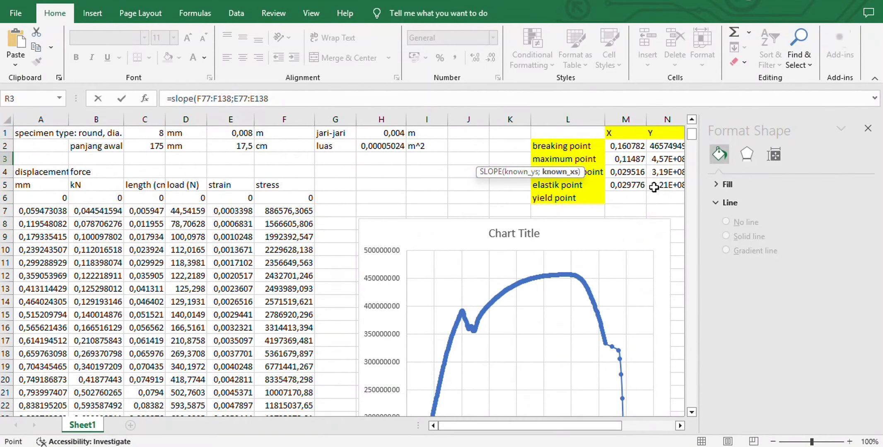
scroll(657, 209, right, 4)
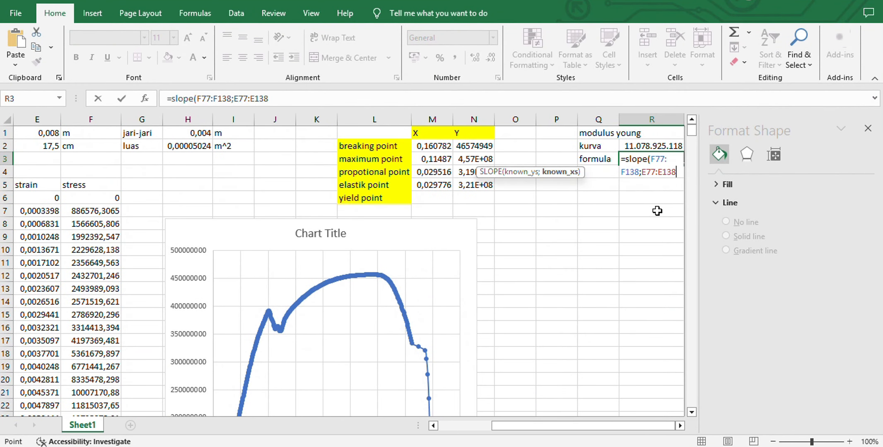
scroll(657, 210, right, 1)
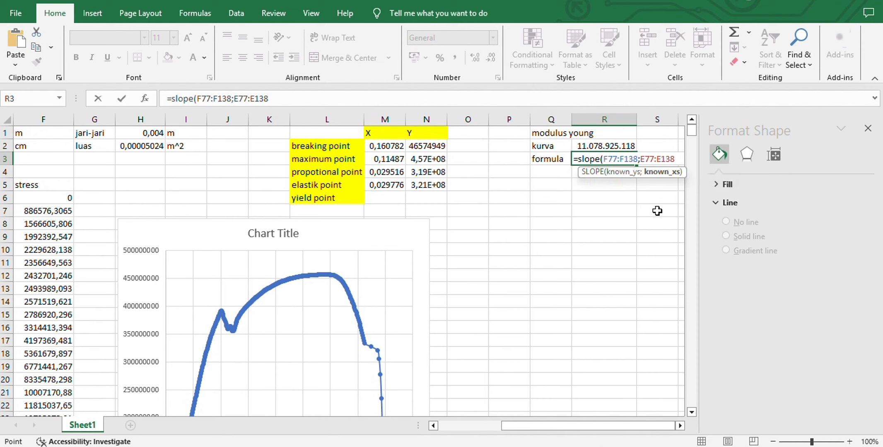
text())
key(Return)
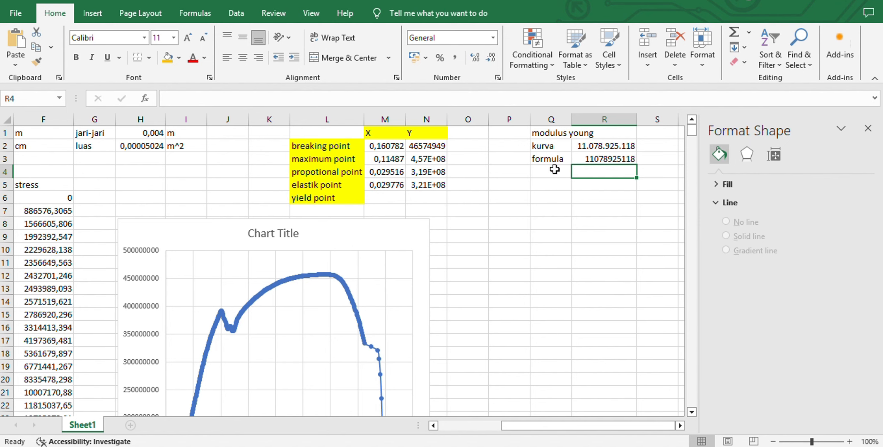
Enter the headings "strain offset" in G76 and "stress offset" in H76, beside the highlighted elastic-region data
scroll(556, 258, down, 2)
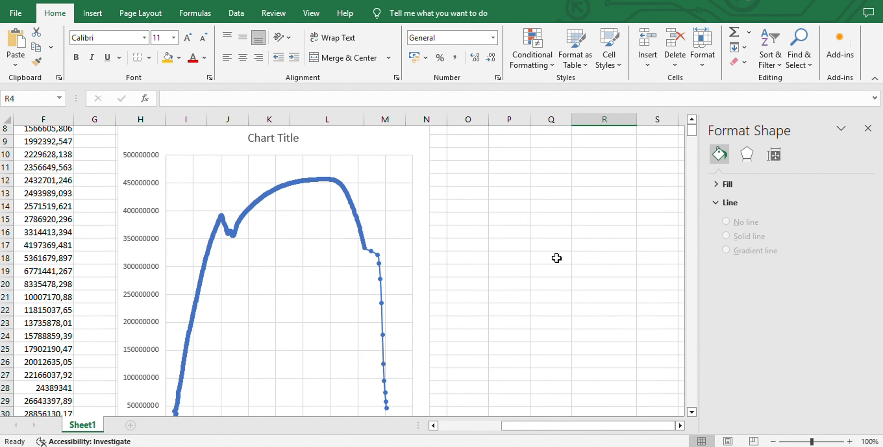
scroll(556, 258, up, 2)
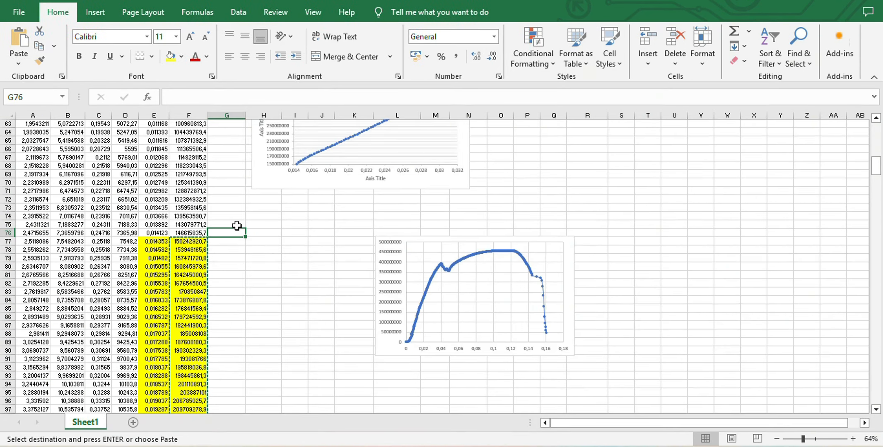
text(strain offset)
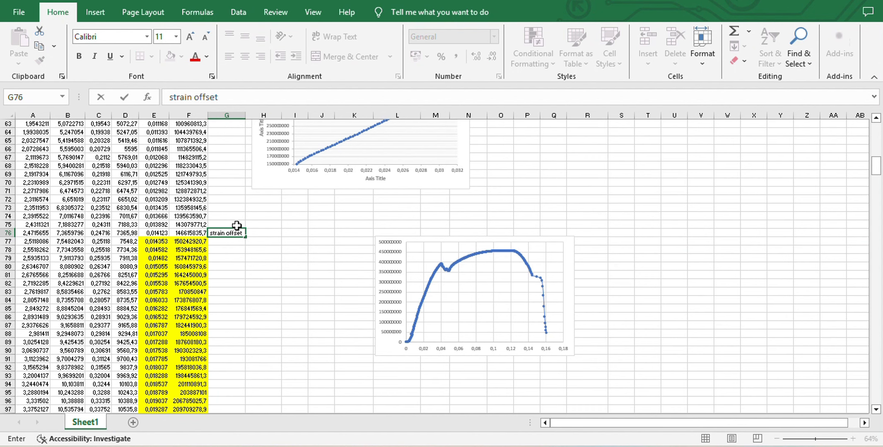
key(Tab)
text(st)
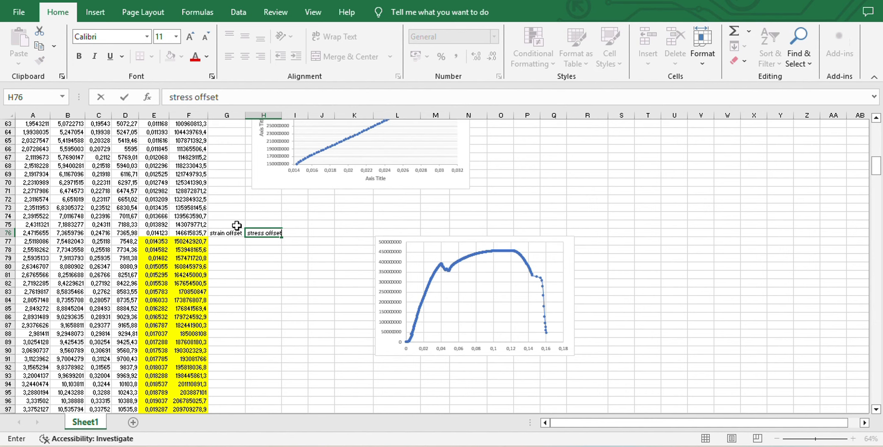
key(Return)
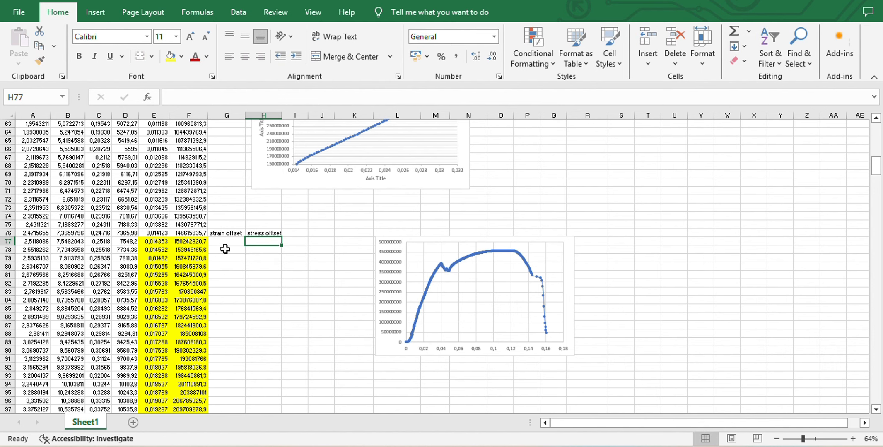
Copy the stress results F77:F139 and paste them as values only under stress offset, starting at H77
drag(184, 244, 192, 161)
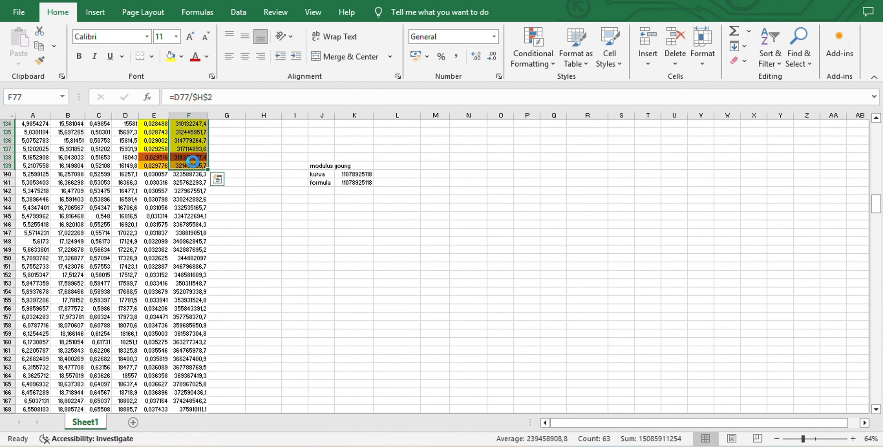
key(ctrl+c)
scroll(417, 188, up, 20)
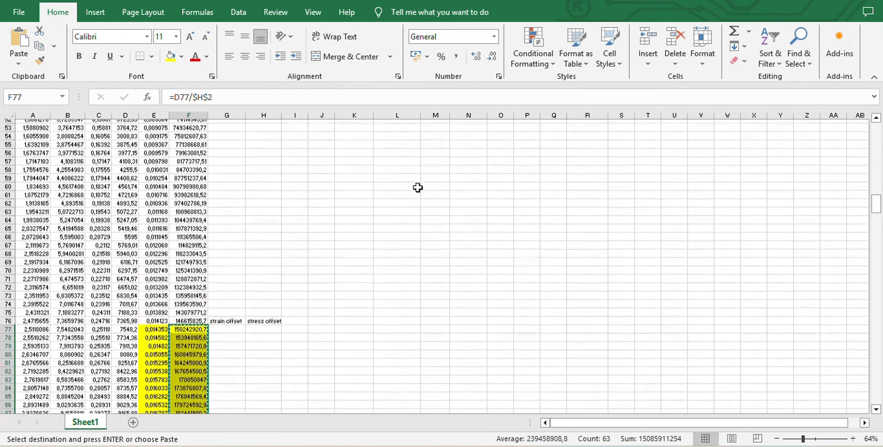
click(260, 334)
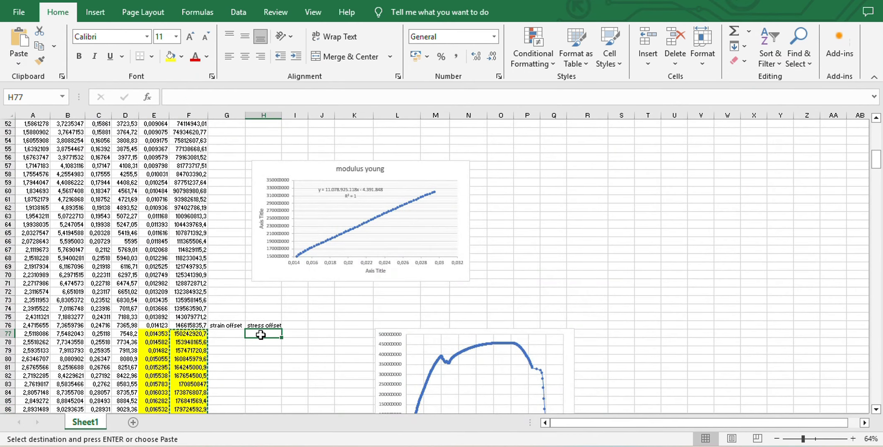
click(21, 64)
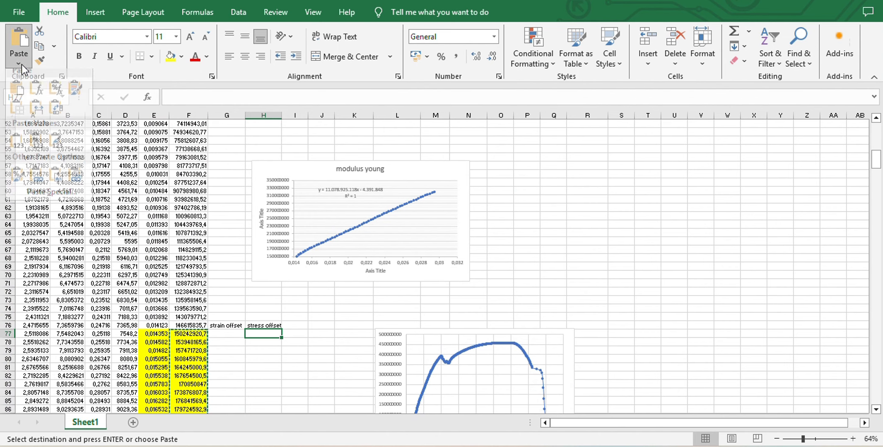
click(15, 142)
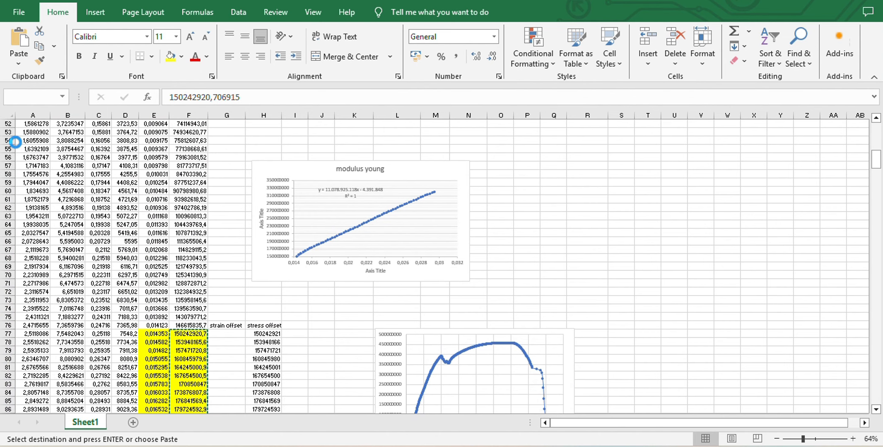
scroll(315, 279, down, 9)
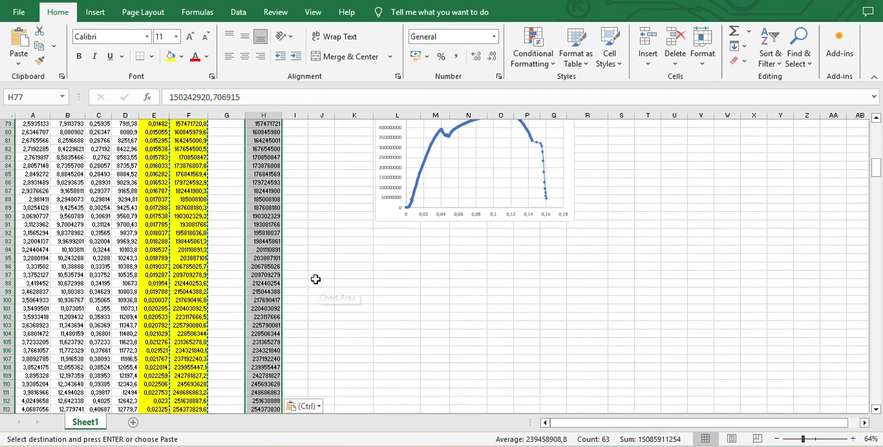
scroll(315, 280, up, 3)
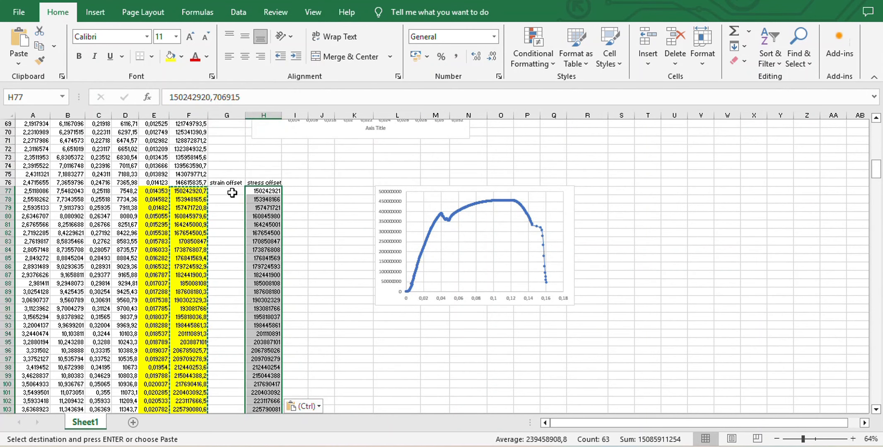
Enter the formula =E77+0,002 in G77 as the first strain offset value
click(232, 193)
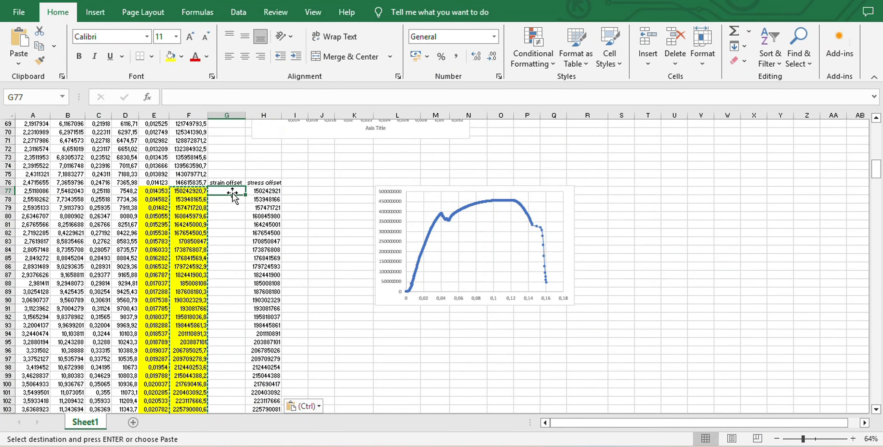
key(Escape)
text(0)
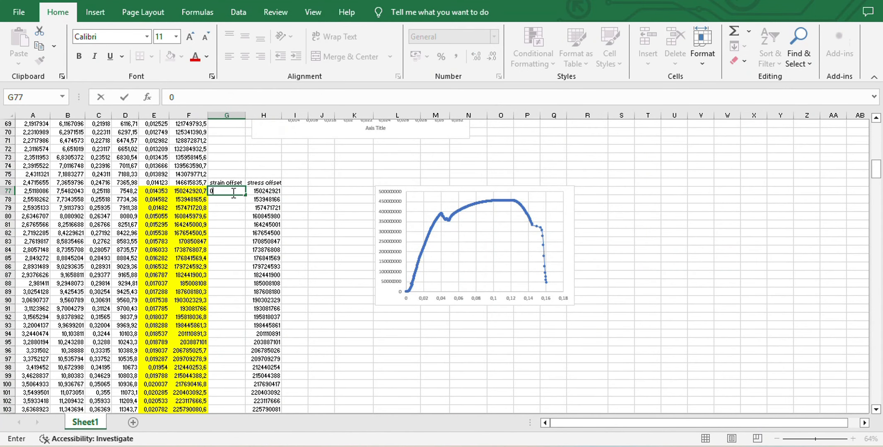
text(=)
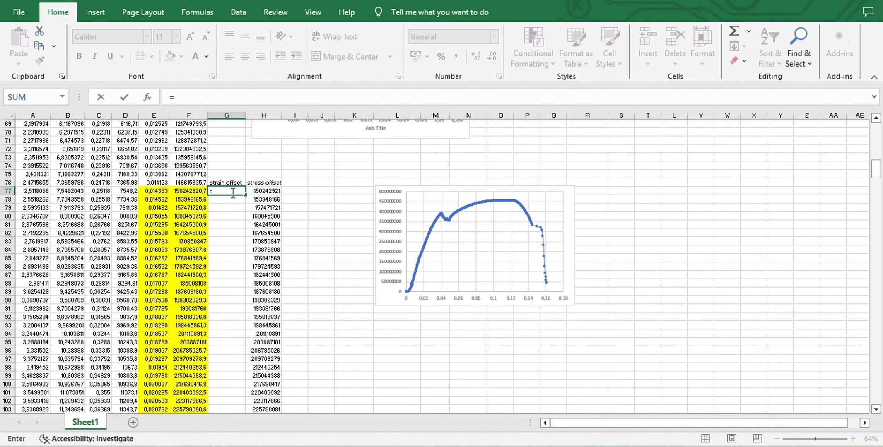
click(153, 193)
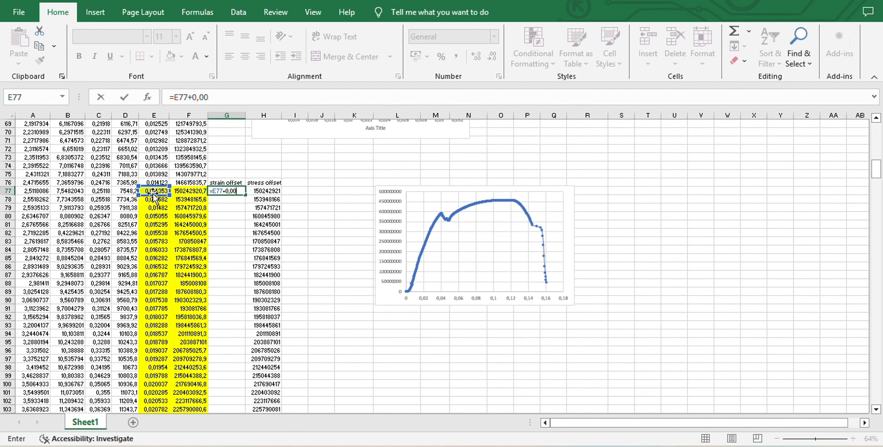
key(Return)
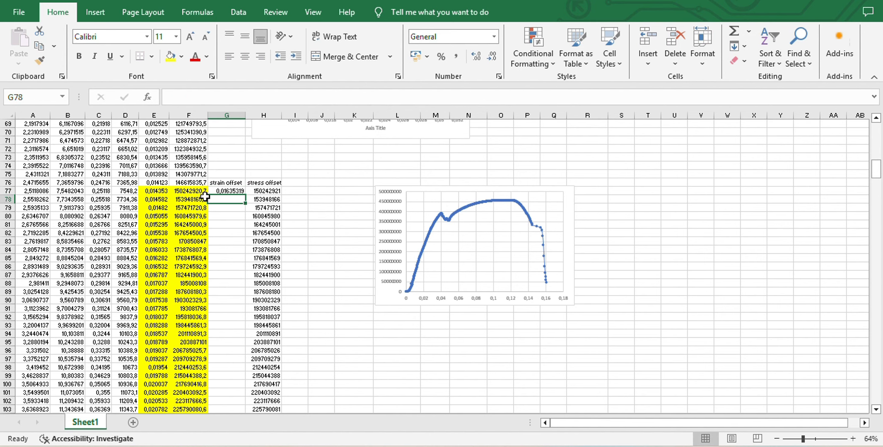
Fill the strain offset formula from G77 down to G138 and clear the extra stress offset value in H139
click(218, 190)
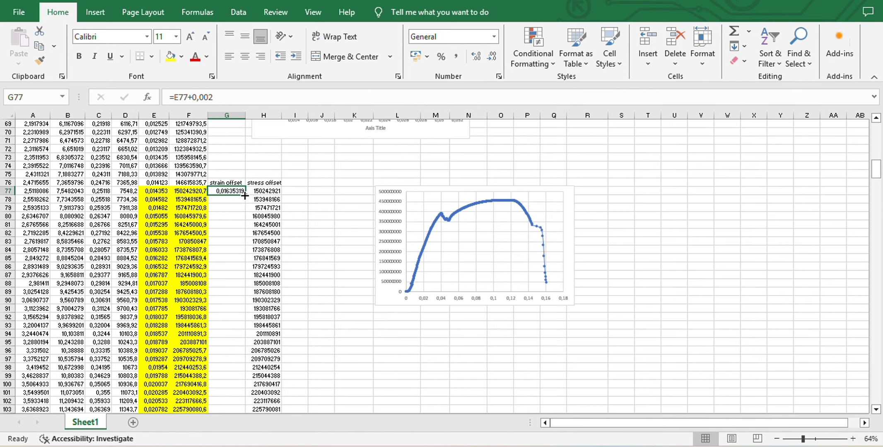
drag(246, 195, 275, 190)
click(274, 181)
click(305, 179)
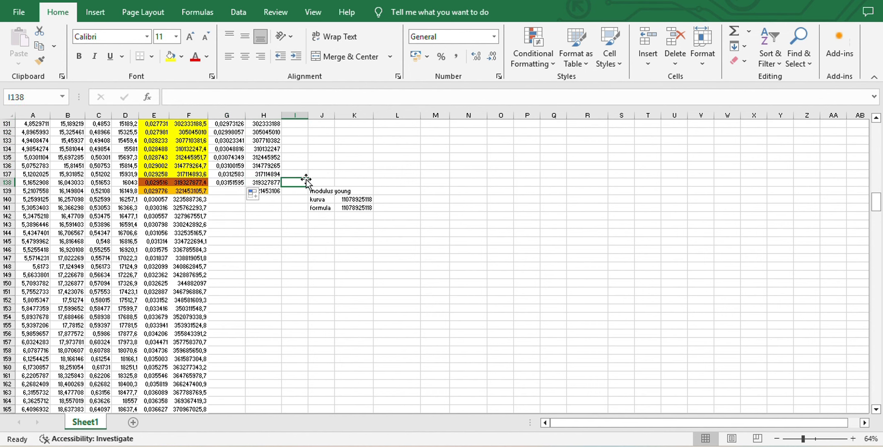
click(279, 192)
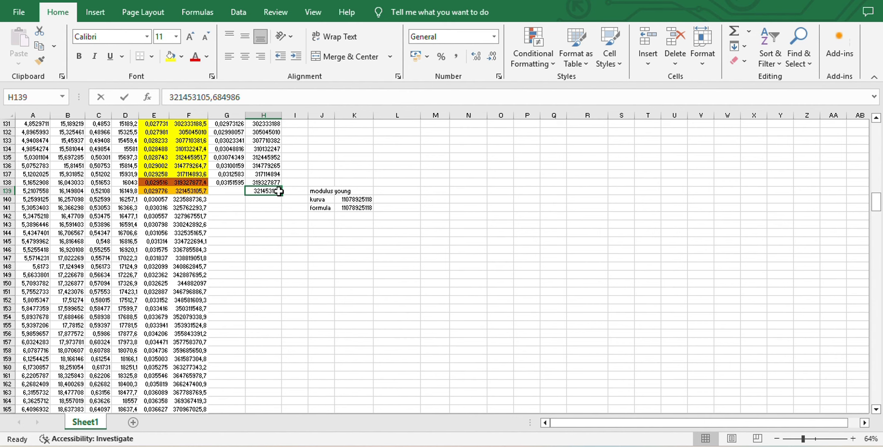
key(BackSpace)
Open the data source settings of the stress-strain chart beside the offset columns
scroll(296, 198, up, 20)
scroll(295, 197, down, 2)
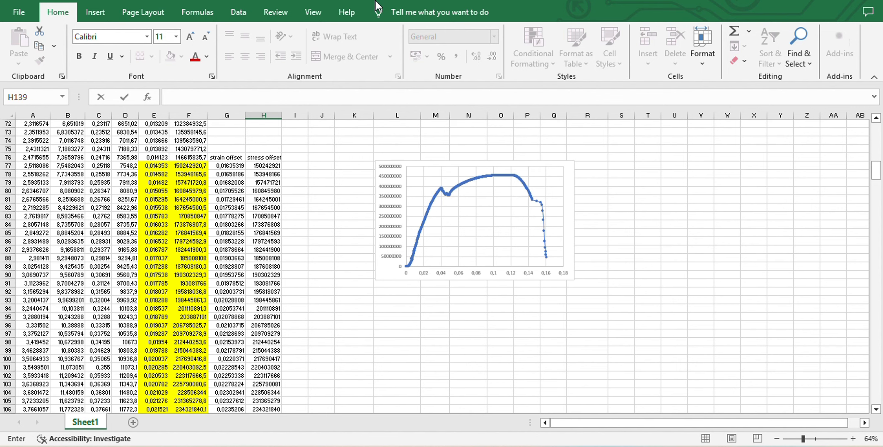
click(479, 165)
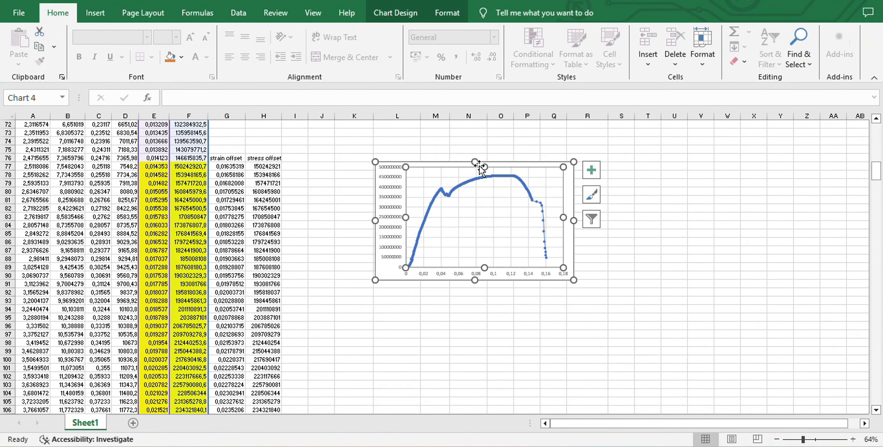
click(417, 17)
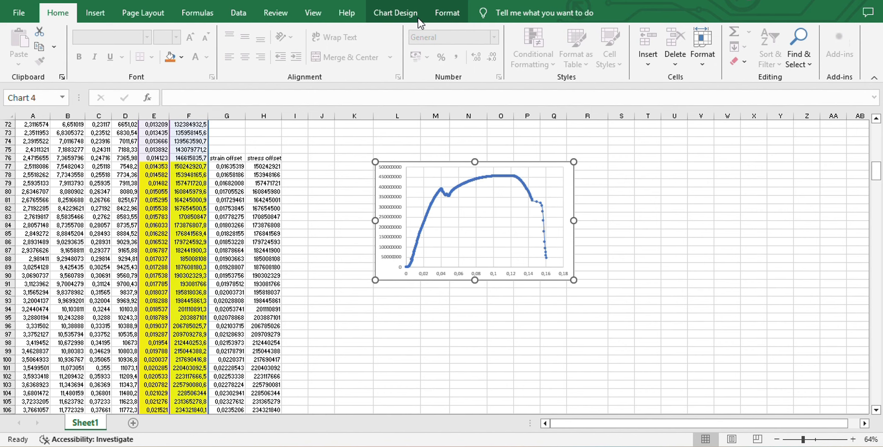
click(831, 1)
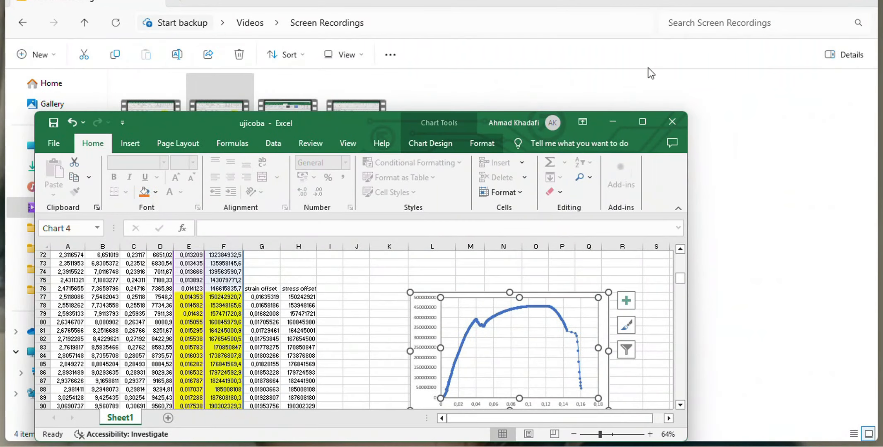
click(438, 144)
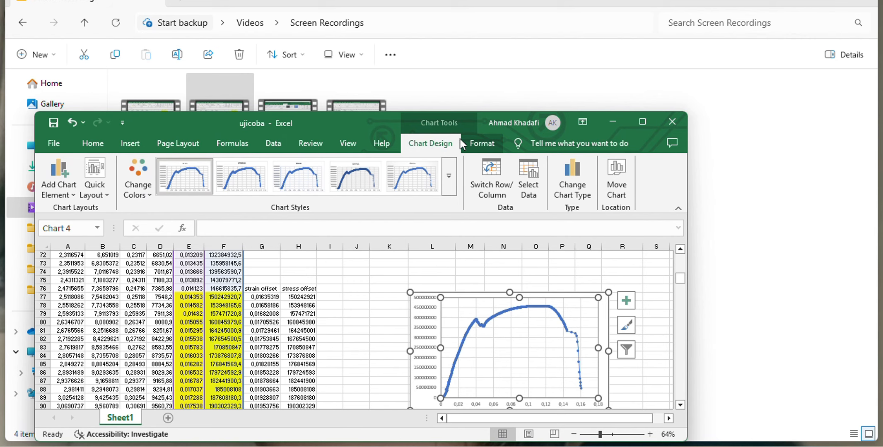
click(634, 126)
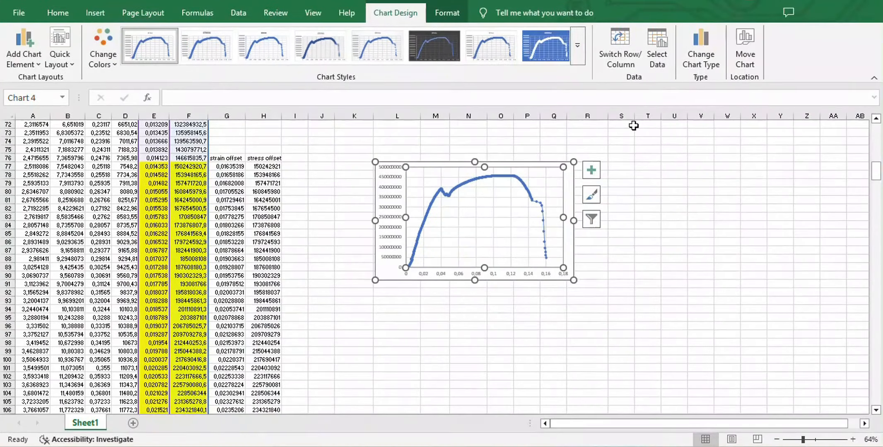
click(656, 58)
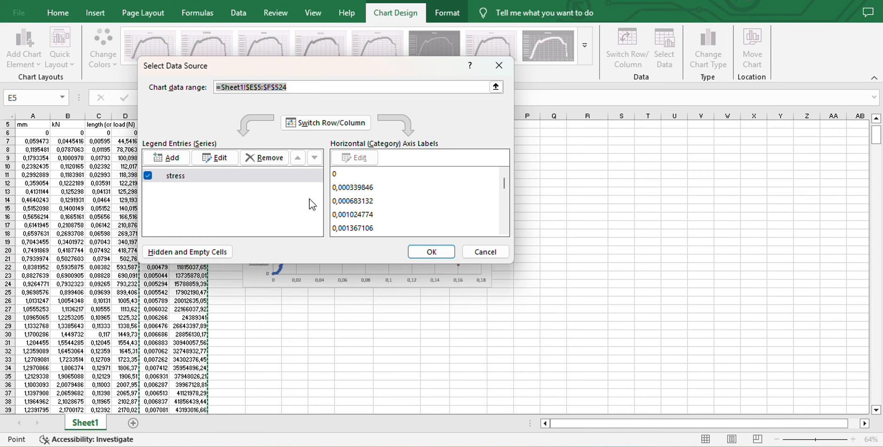
Add a new data series to the chart and name it "stress strain offset"
click(181, 161)
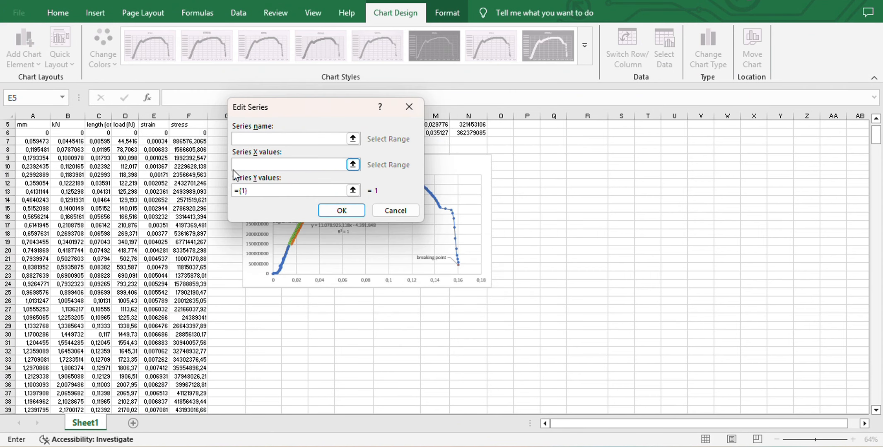
text(stress strain offset)
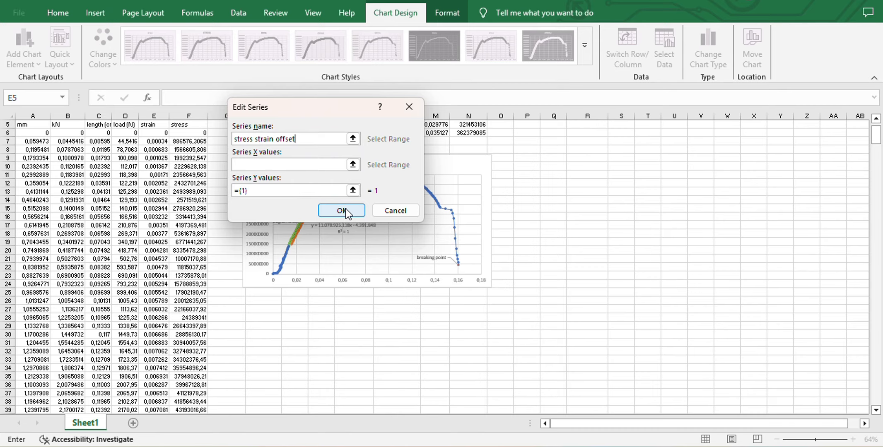
Set the new series' X values to the strain offset range G77:G138
scroll(361, 325, down, 20)
scroll(362, 325, down, 2)
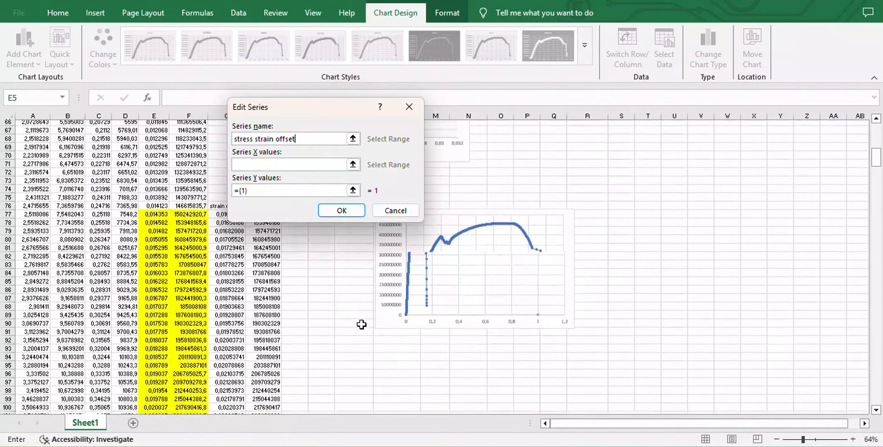
scroll(361, 325, up, 1)
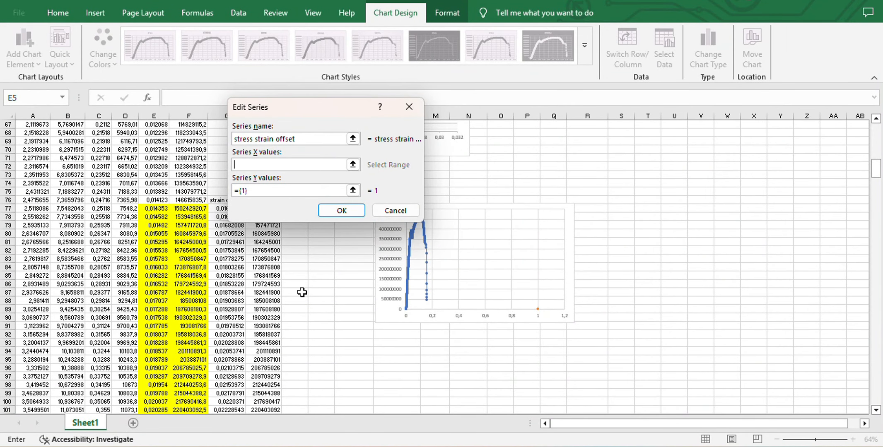
scroll(302, 292, up, 1)
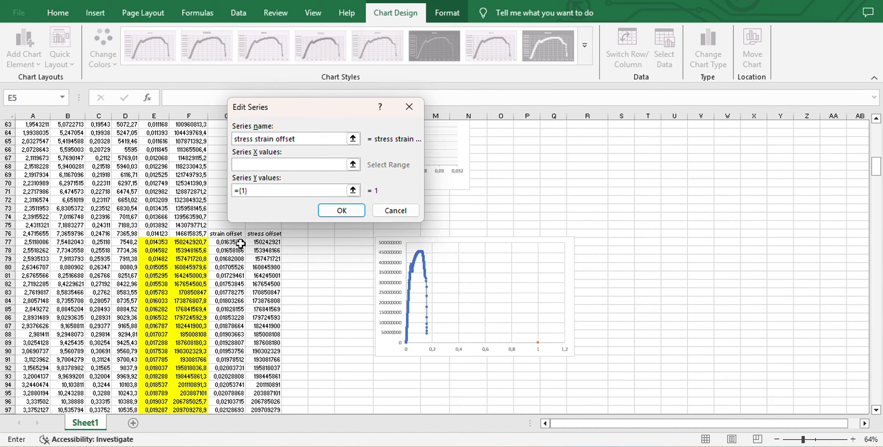
drag(240, 244, 229, 298)
mouse_move(238, 379)
mouse_down()
mouse_move(227, 426)
mouse_move(241, 369)
mouse_up()
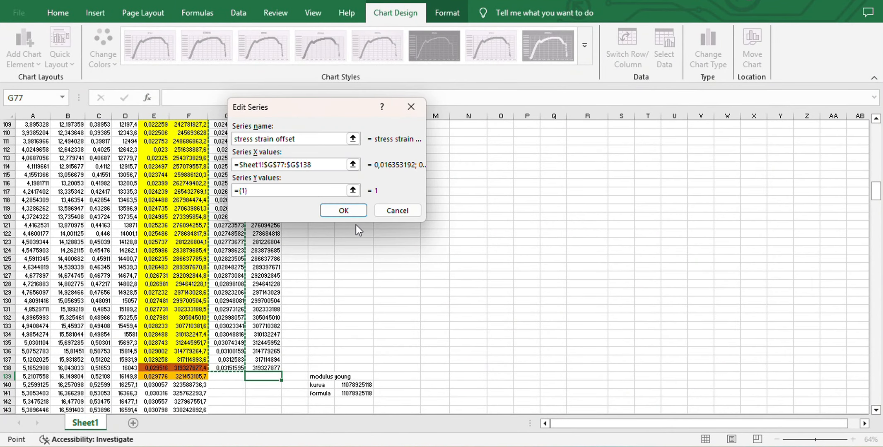
Set the series' Y values to the stress offset range H77:H138 and apply the new series to the chart
click(306, 189)
scroll(329, 272, up, 20)
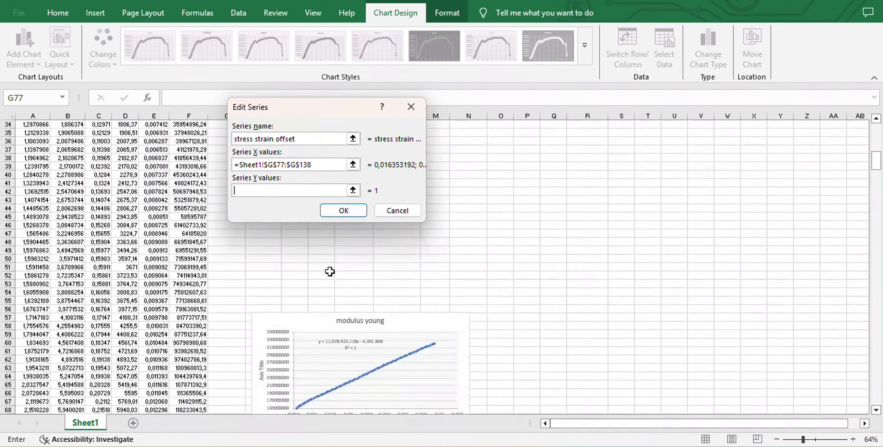
scroll(329, 272, down, 8)
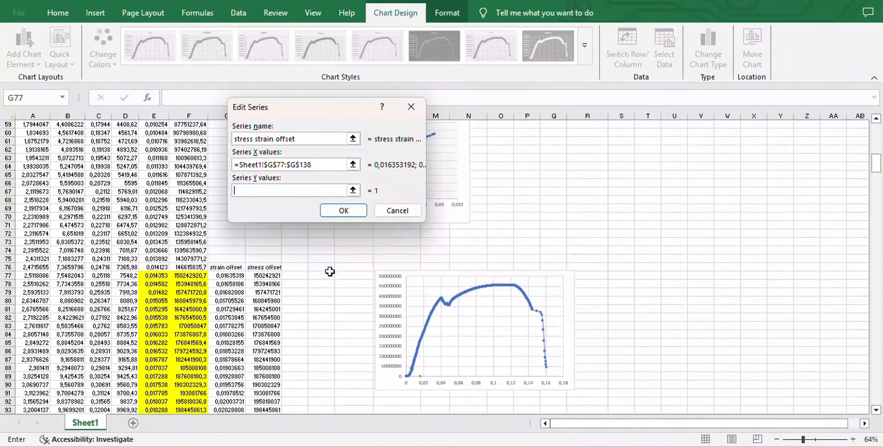
click(266, 274)
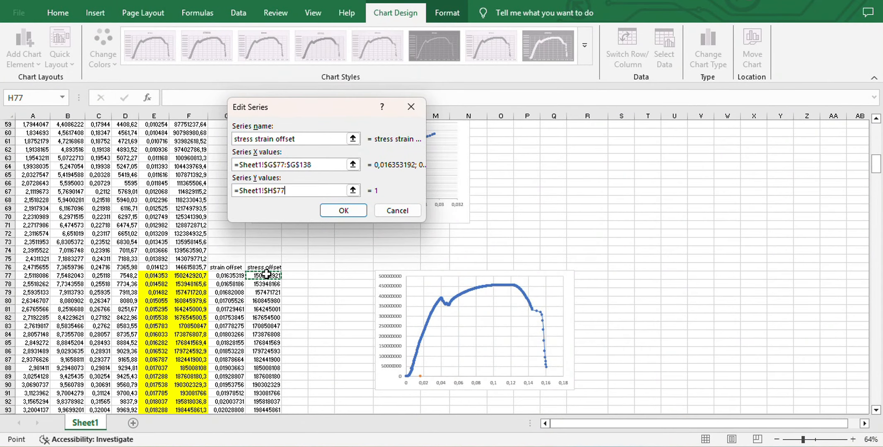
drag(267, 274, 275, 306)
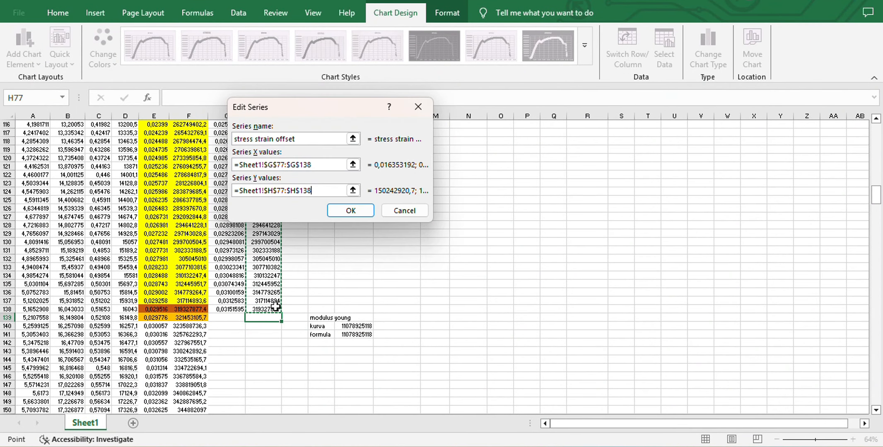
click(342, 212)
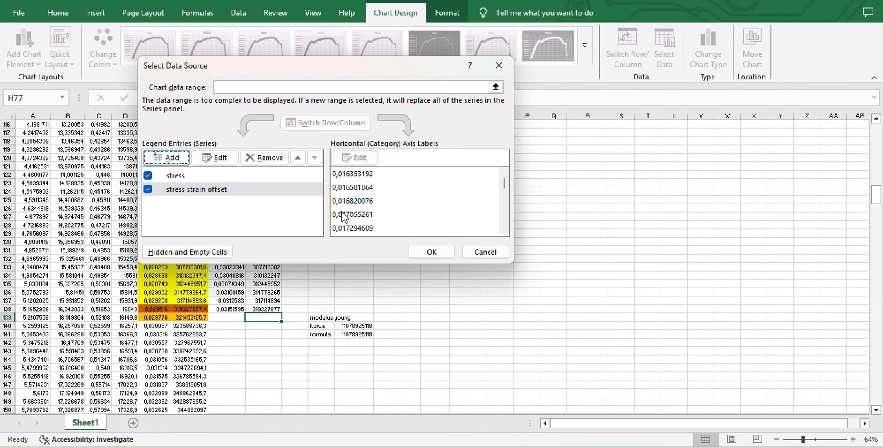
click(432, 253)
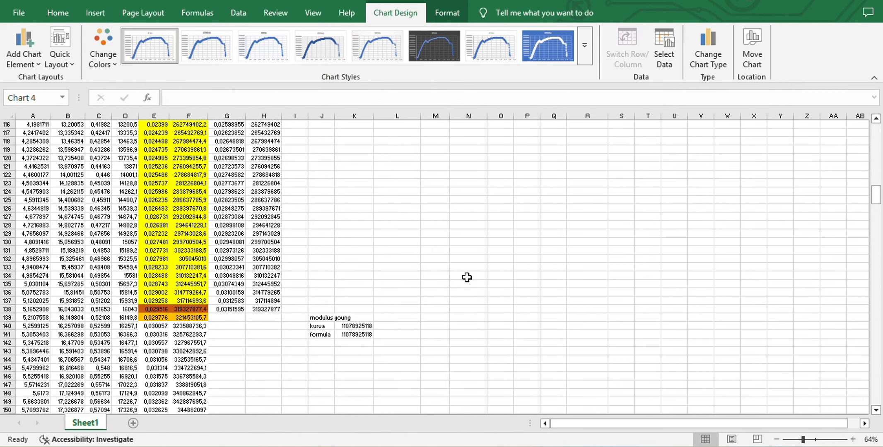
scroll(467, 278, up, 8)
scroll(467, 278, up, 3)
scroll(467, 277, up, 2)
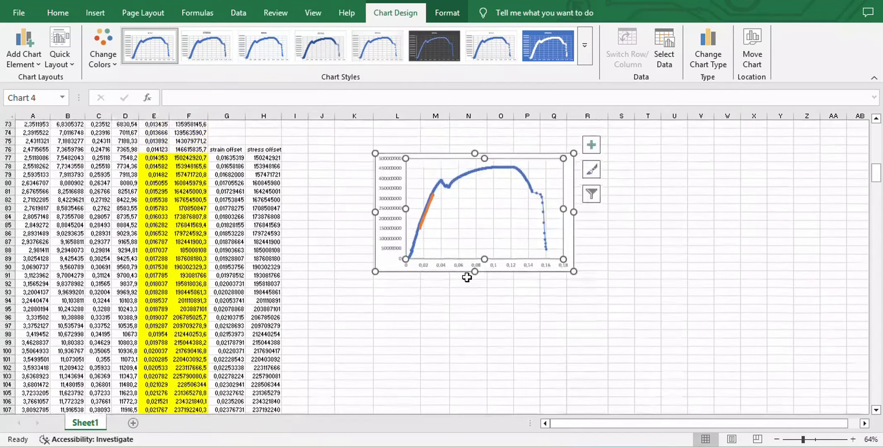
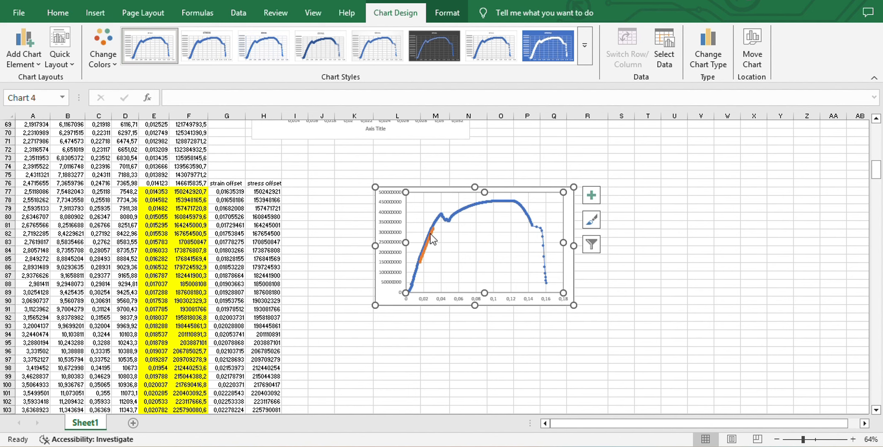
Extend the strain offset formula from G138 down to G170
scroll(381, 338, down, 11)
scroll(380, 338, down, 11)
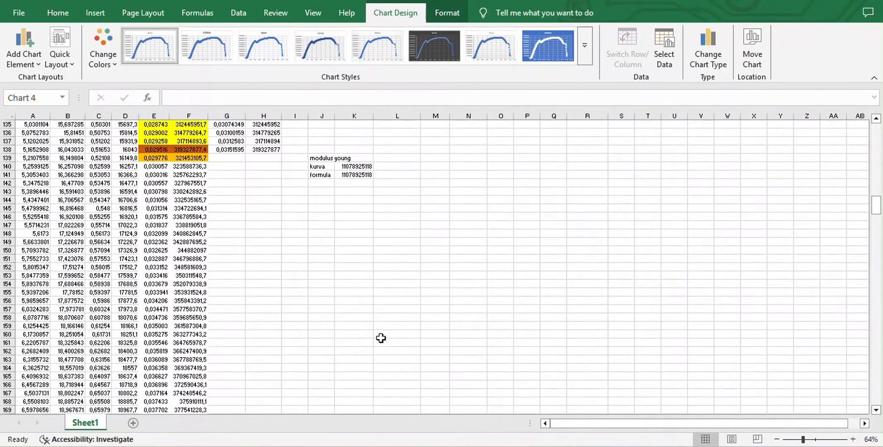
scroll(321, 297, up, 4)
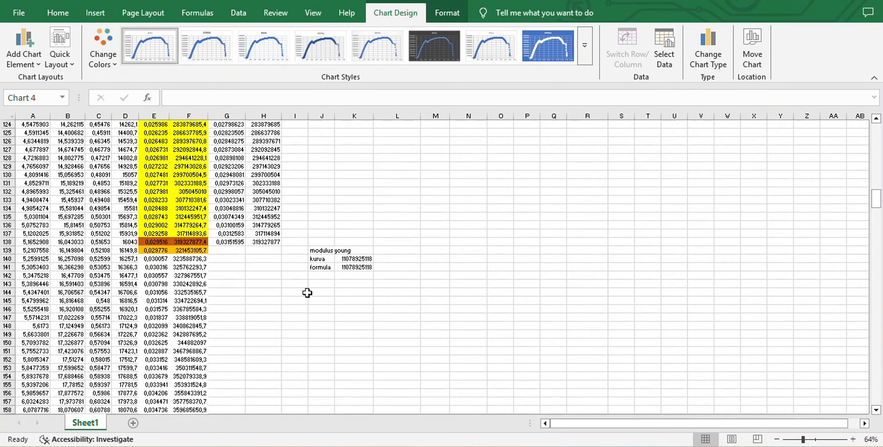
click(237, 241)
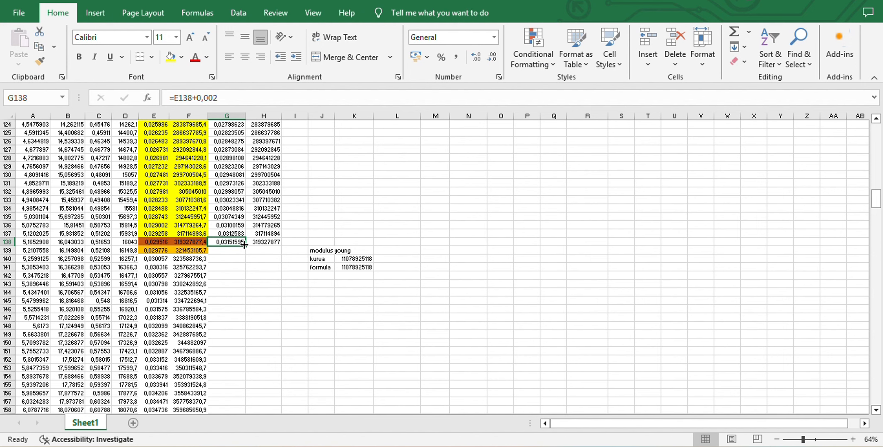
drag(244, 247, 228, 169)
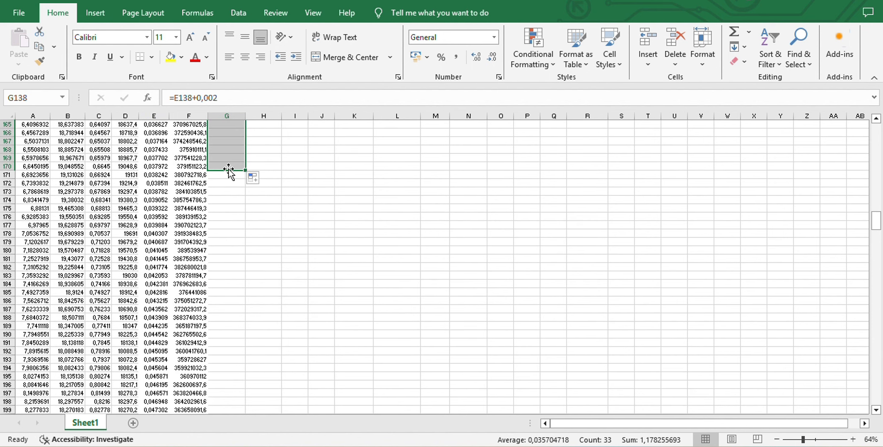
scroll(313, 183, up, 15)
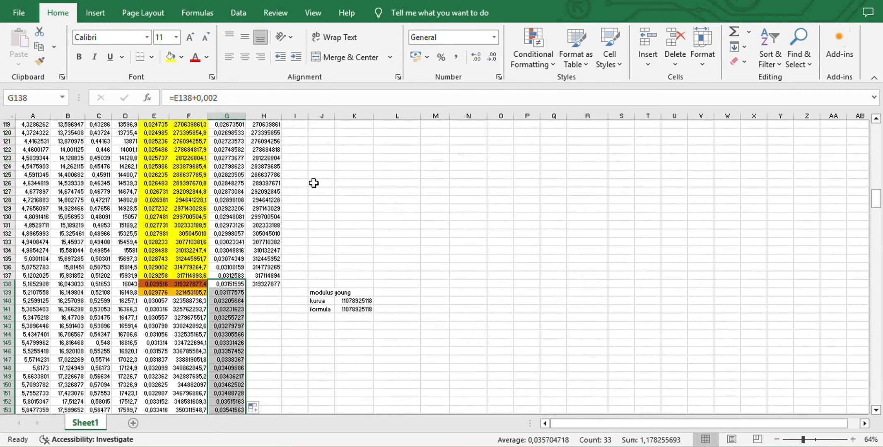
scroll(313, 183, down, 1)
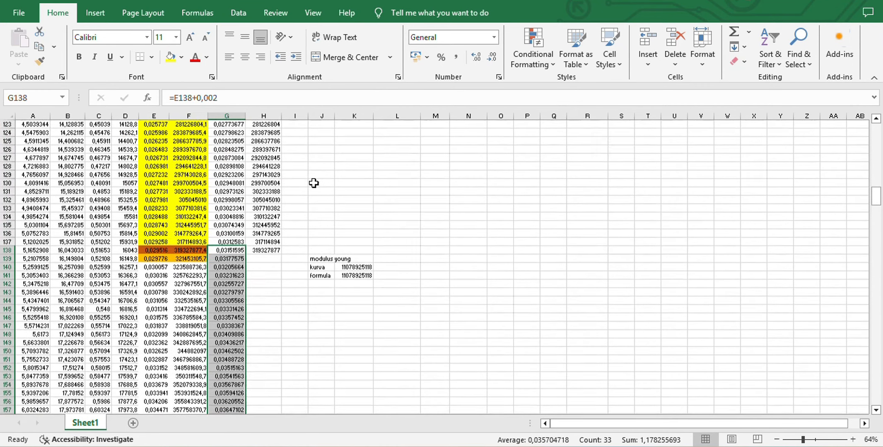
click(272, 260)
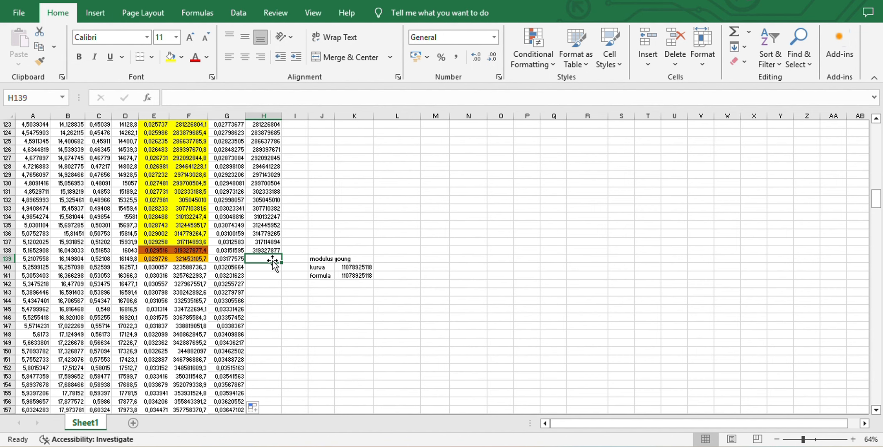
text(=)
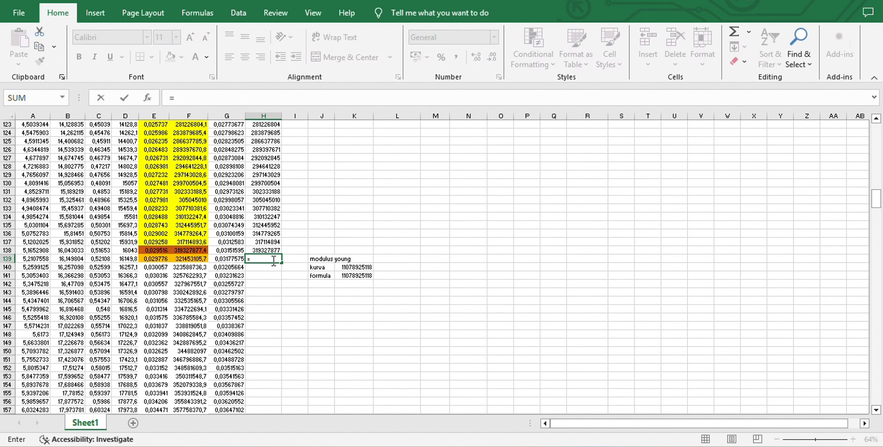
key(Escape)
Label cell J142 below the modulus formula row as "nilai c"
click(323, 286)
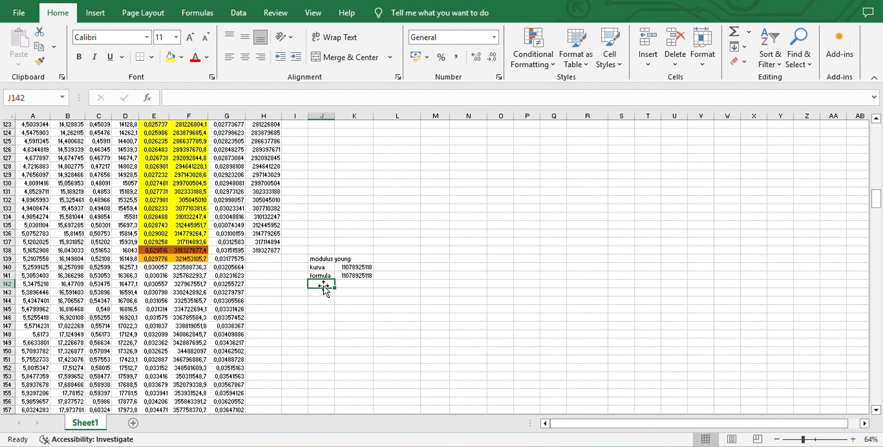
text(nilai c)
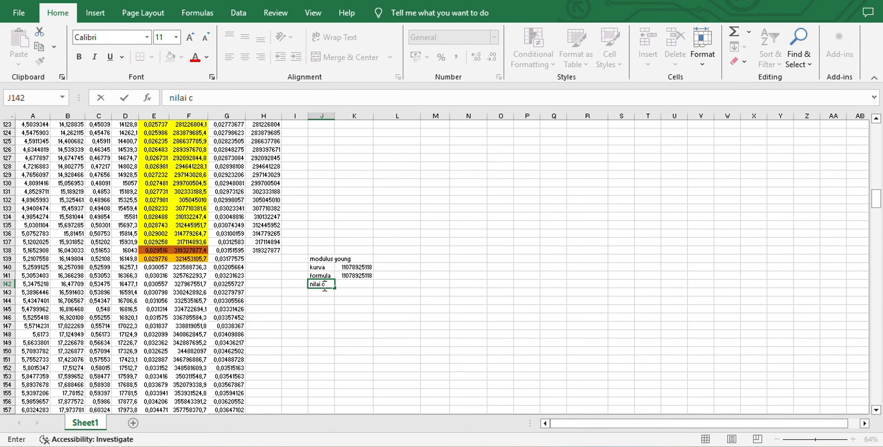
key(Tab)
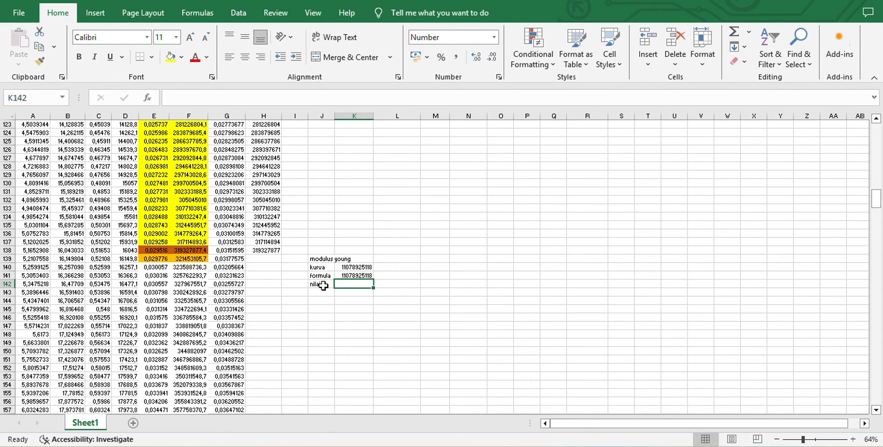
Copy the intercept from the modulus young chart's trendline equation into K142 as -4391848
scroll(444, 266, up, 20)
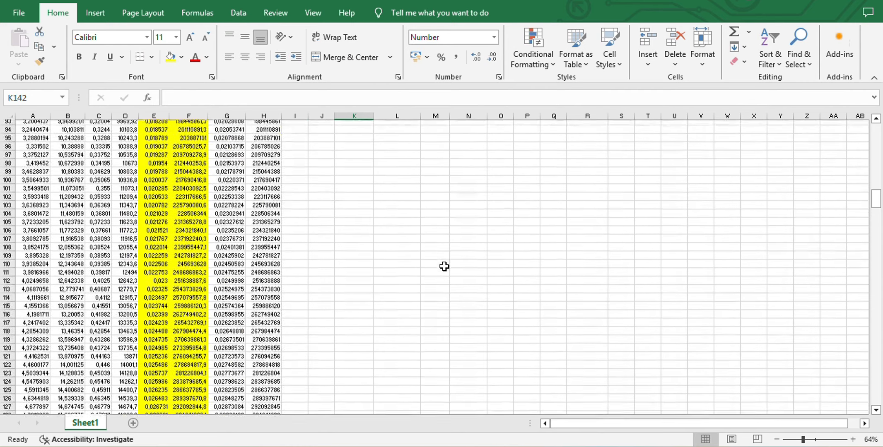
scroll(444, 266, up, 3)
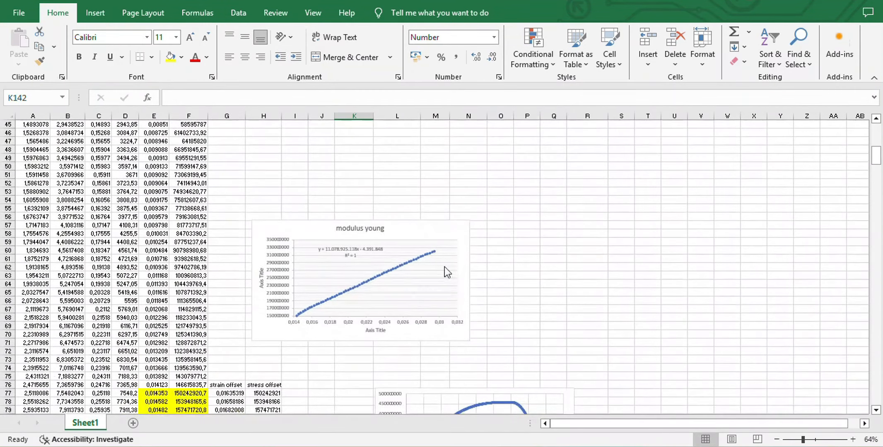
click(368, 249)
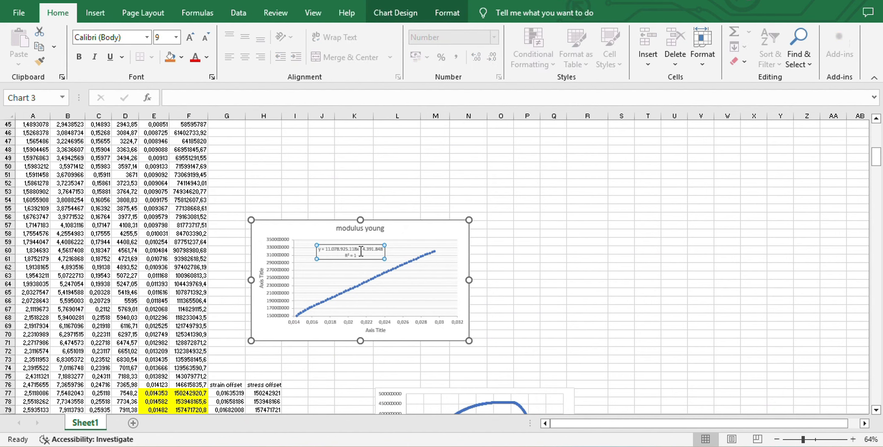
drag(361, 252, 372, 251)
key(ctrl+c)
scroll(354, 347, down, 20)
scroll(355, 348, down, 12)
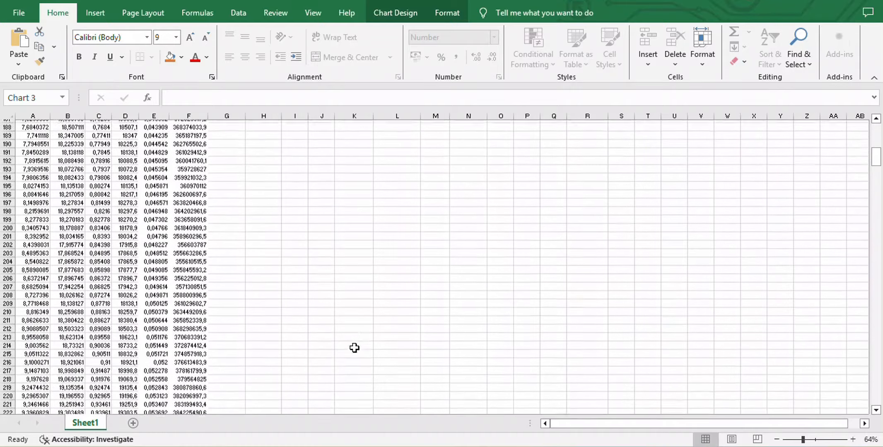
scroll(355, 348, up, 20)
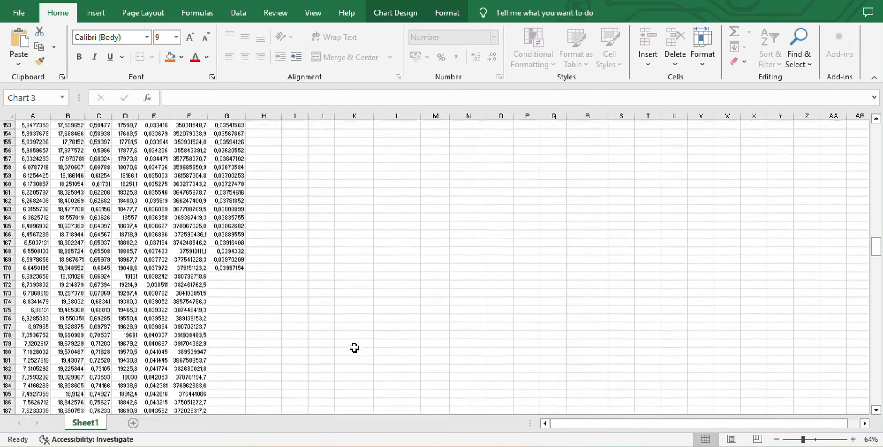
click(347, 233)
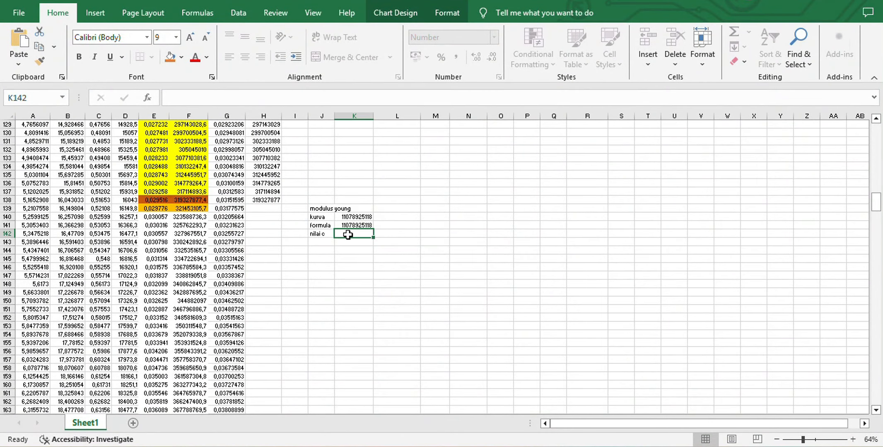
key(ctrl+v)
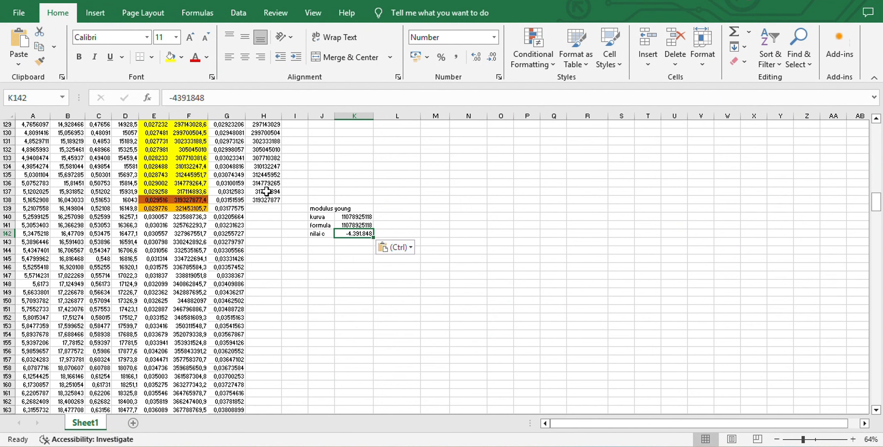
Calculate the stress offset in H139 with the formula =$K$140*E139+K142
click(260, 206)
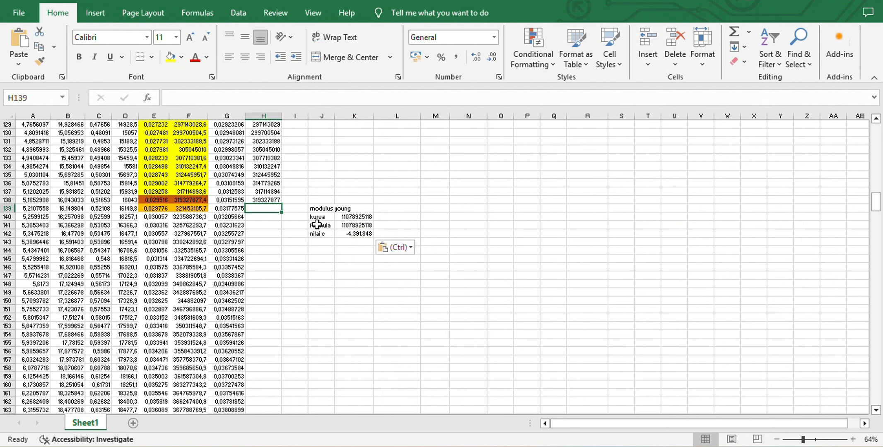
text(=)
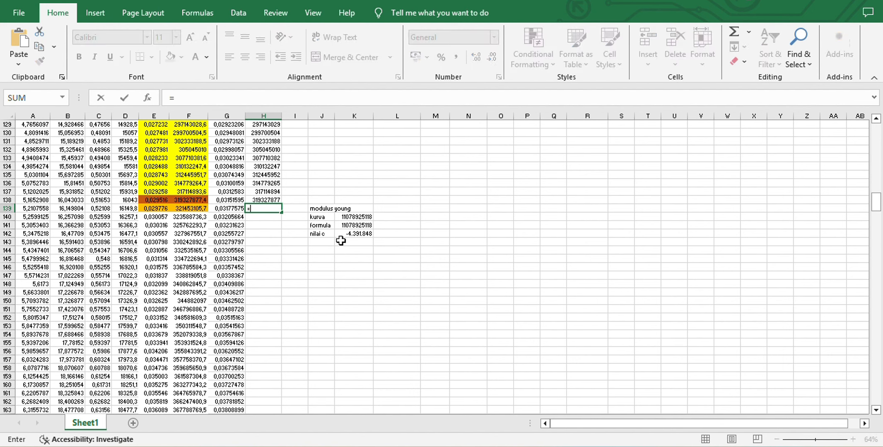
click(358, 216)
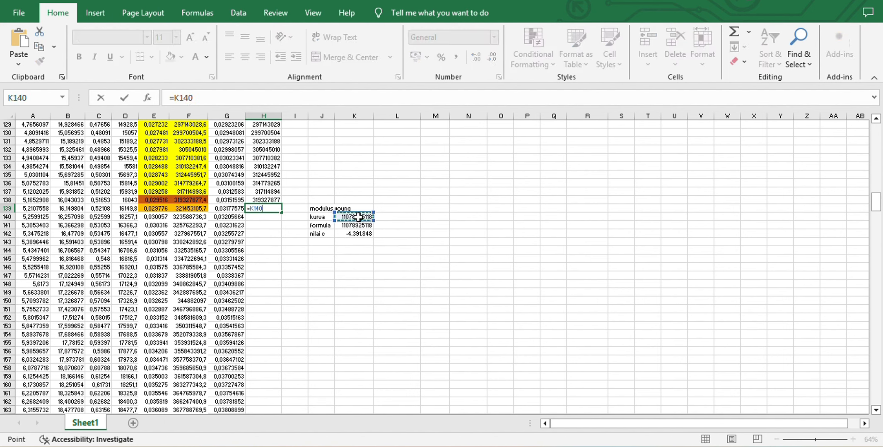
key(F4)
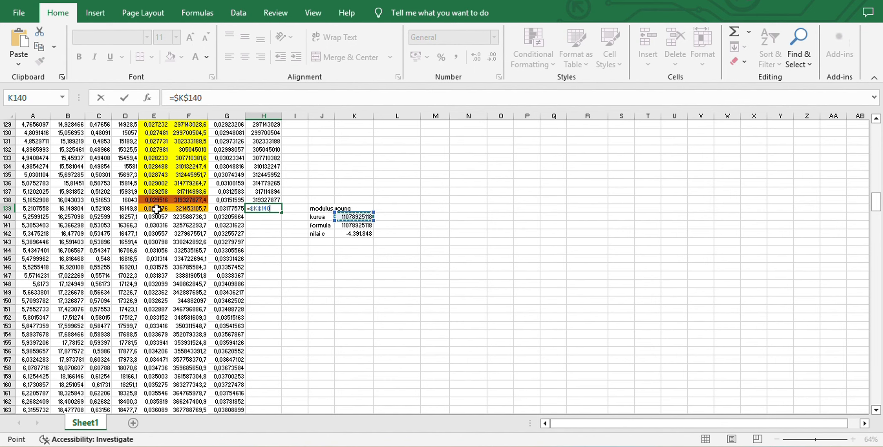
text(*)
click(156, 209)
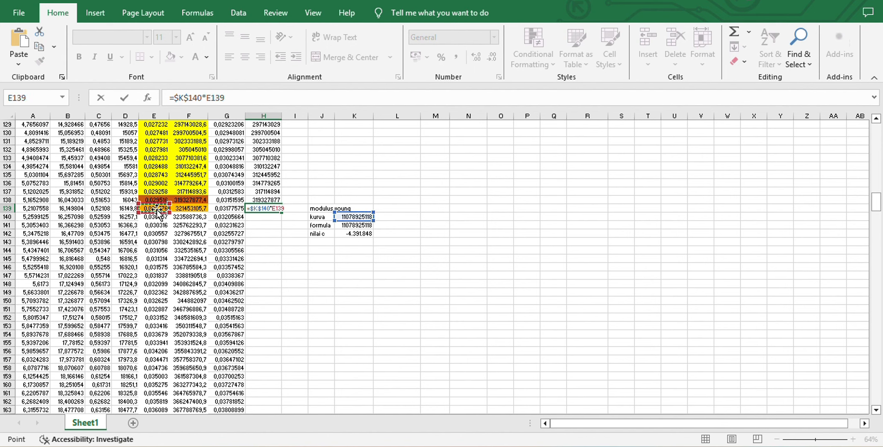
text(+)
click(355, 234)
key(Return)
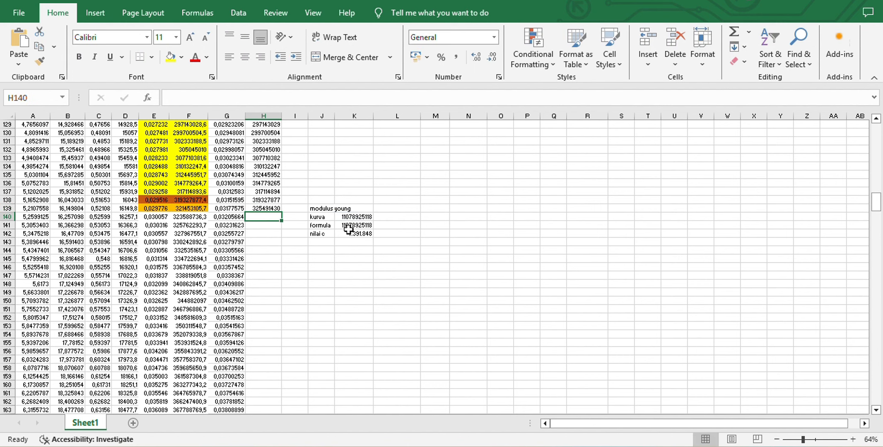
Fill the stress offset formula from H139 down to H170
click(271, 208)
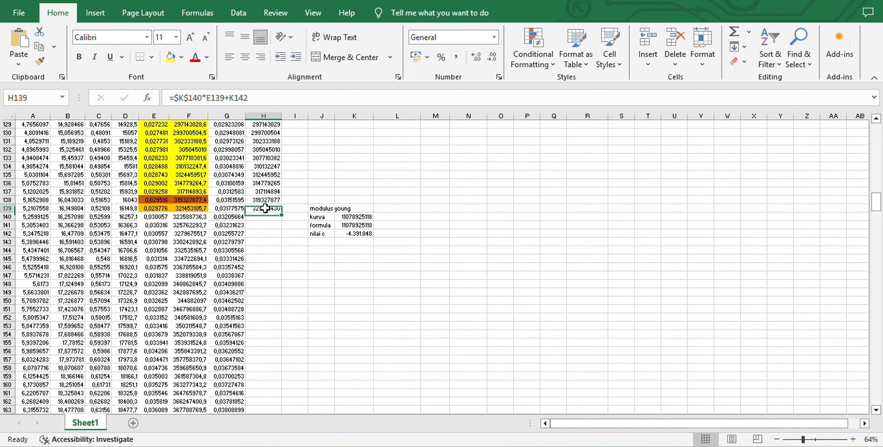
drag(282, 212, 273, 338)
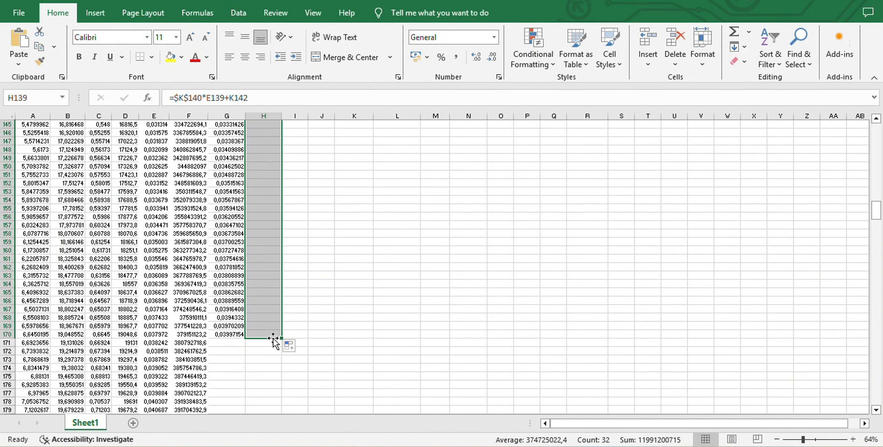
scroll(353, 315, up, 20)
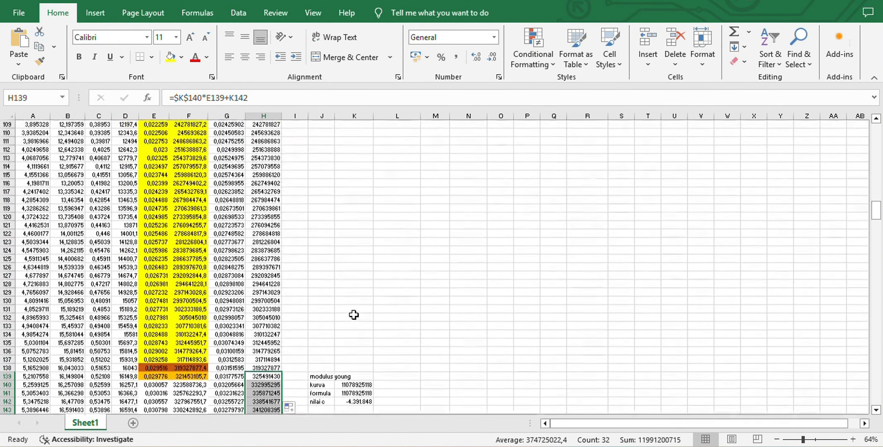
Select the stress-strain chart beside the offset columns and show its chart design options in the maximized window
scroll(353, 315, down, 5)
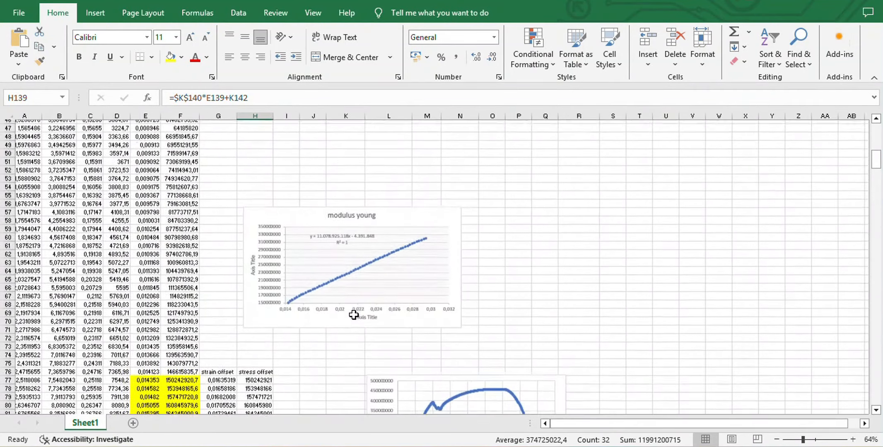
scroll(354, 315, down, 1)
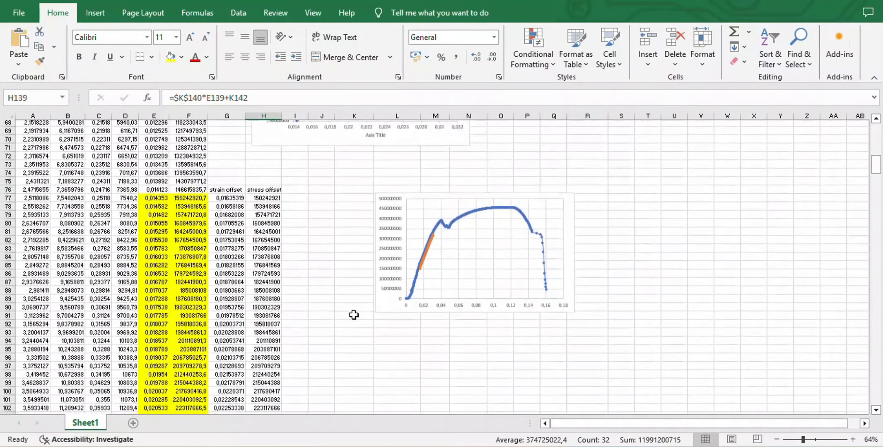
click(422, 201)
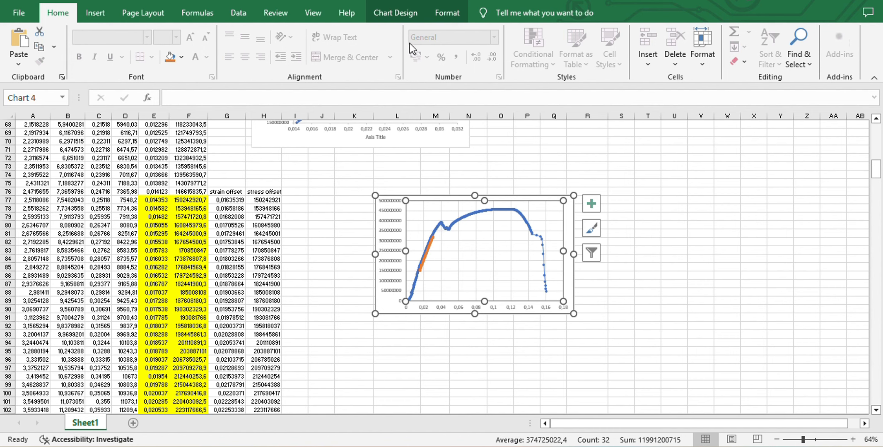
click(405, 19)
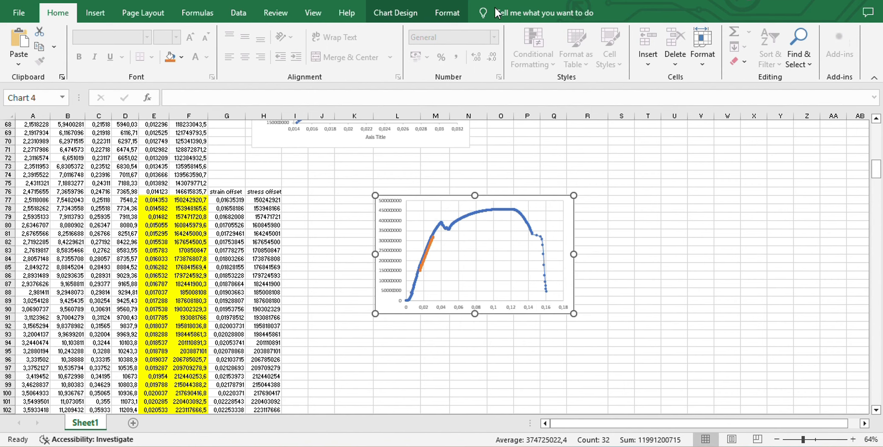
click(838, 0)
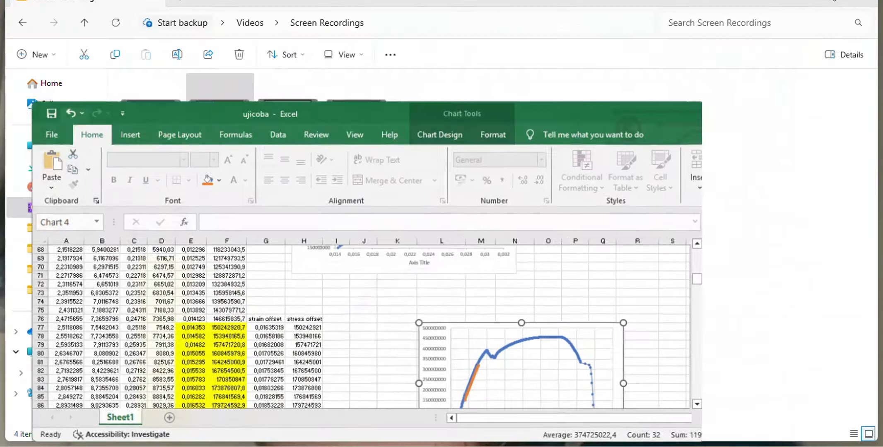
click(447, 146)
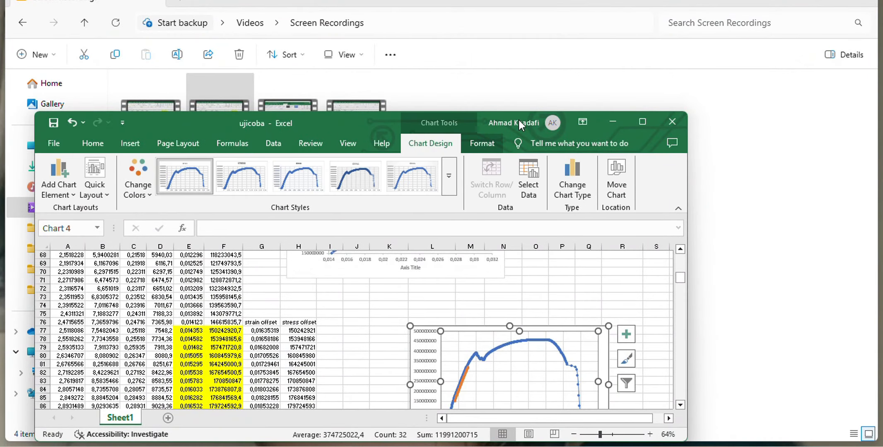
click(638, 120)
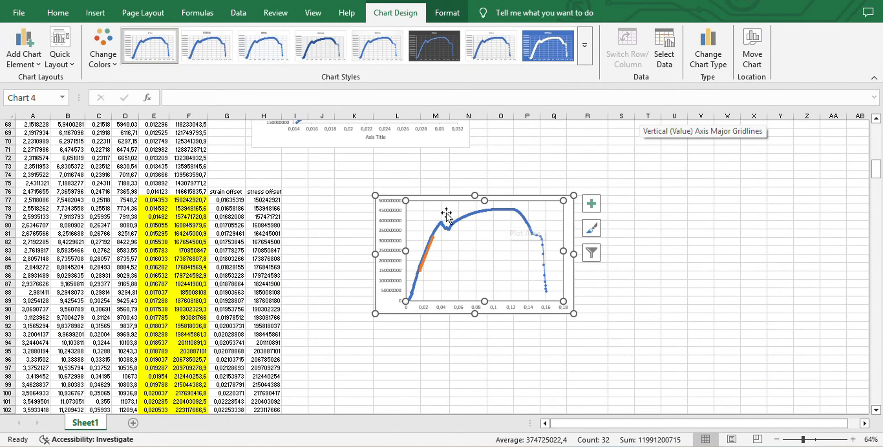
Extend the chart's stress strain offset series to X values $G$77:$G$170 and Y values $H$77:$H$170 on Sheet1
click(655, 46)
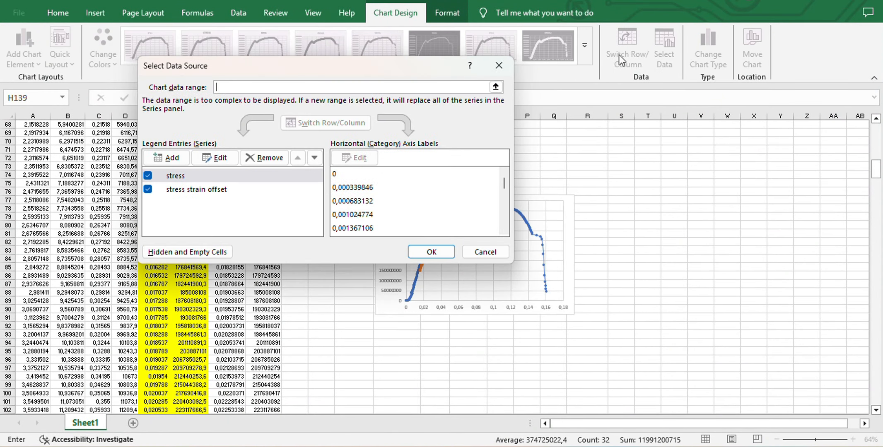
click(211, 189)
click(213, 160)
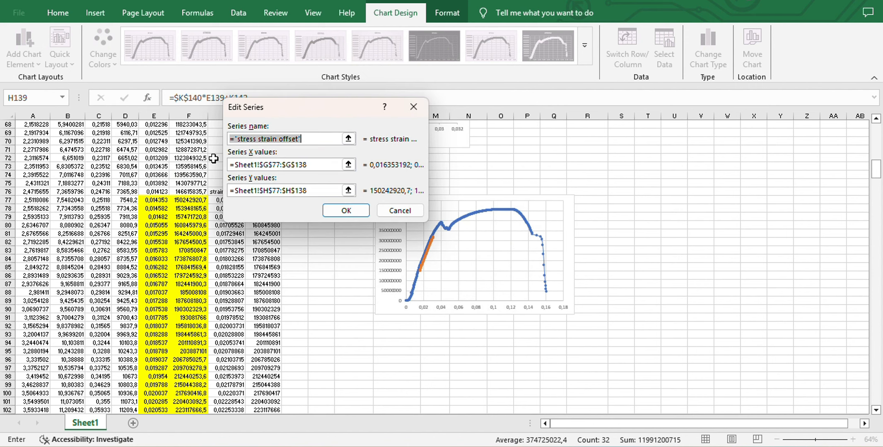
click(316, 166)
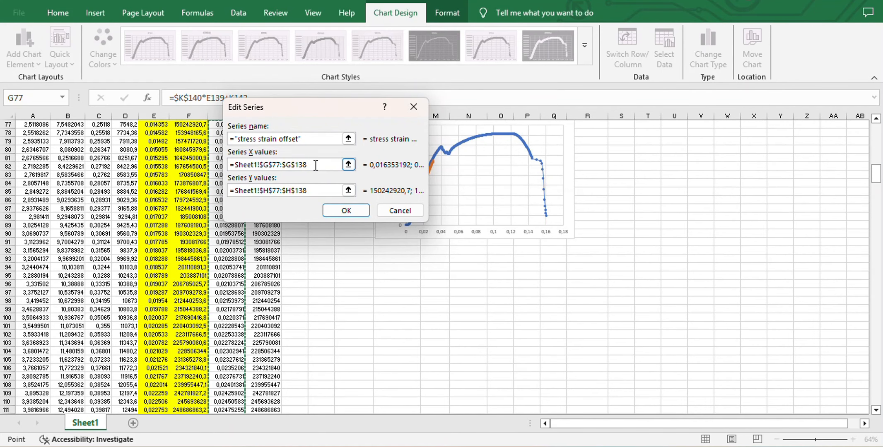
key(BackSpace)
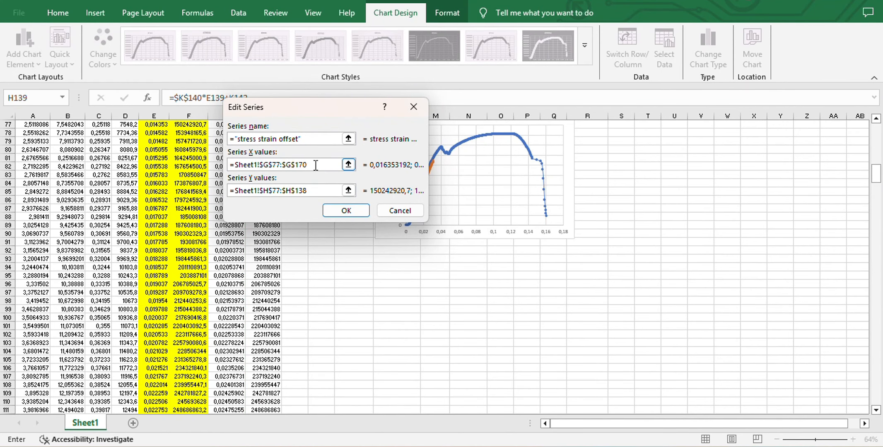
click(314, 189)
key(BackSpace)
click(337, 210)
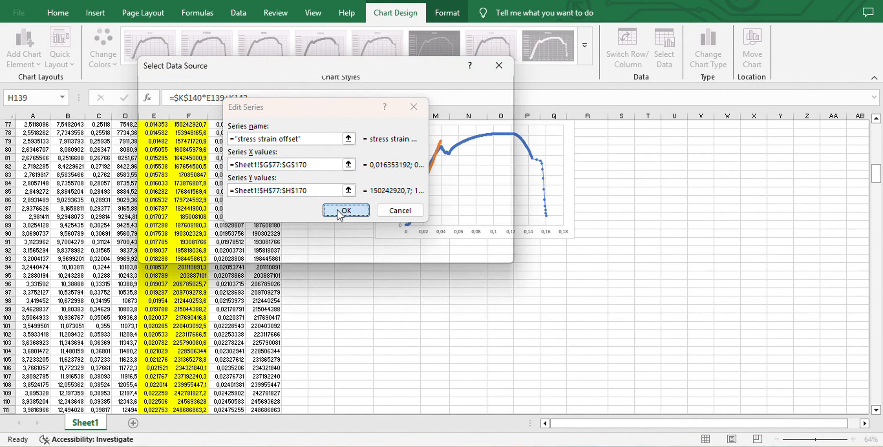
click(421, 253)
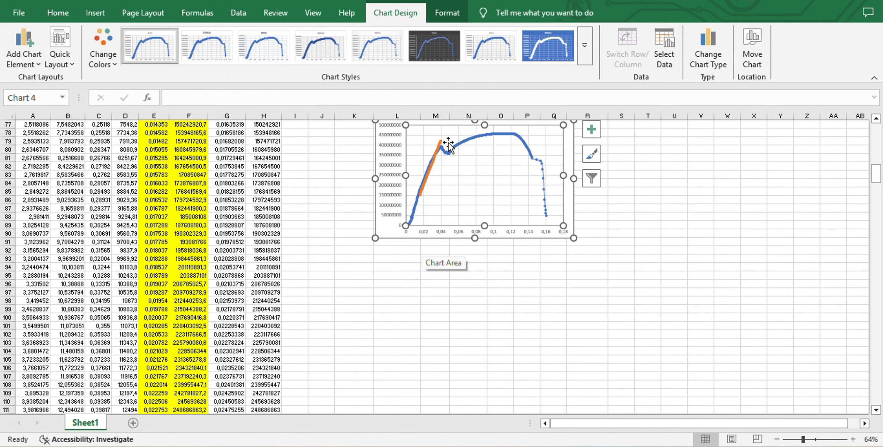
Examine where the extended offset line crosses the stress-strain curve, and review the offset and Young's modulus rows below
ctrl+scroll(432, 155, up, 3)
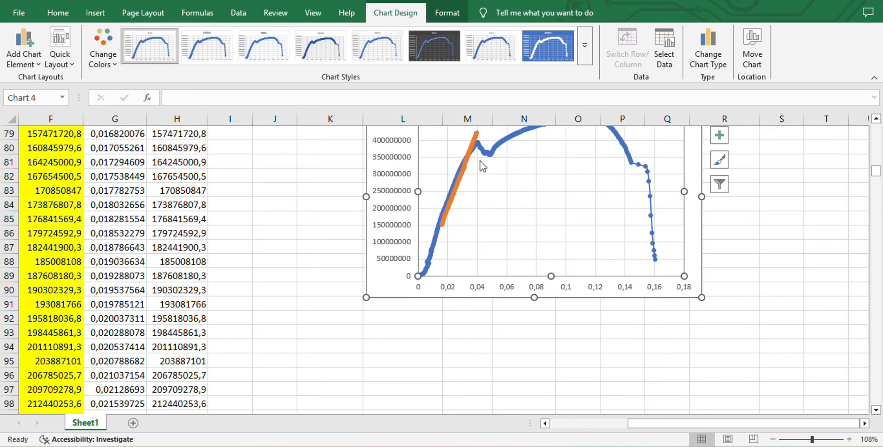
ctrl+scroll(473, 185, down, 4)
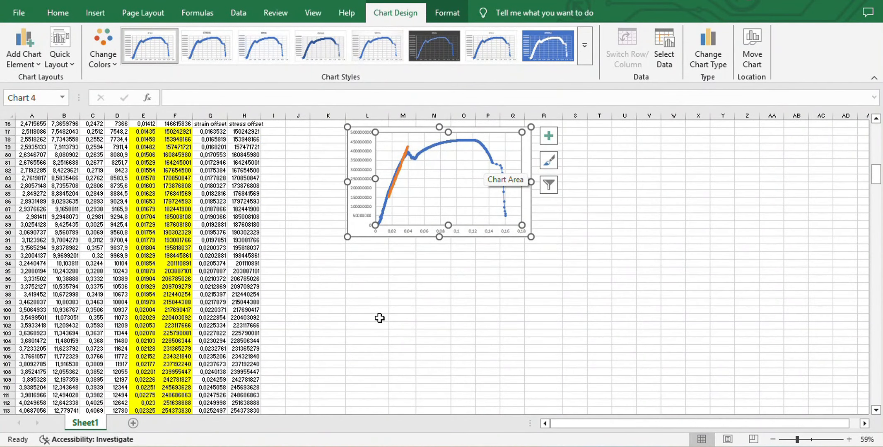
scroll(379, 318, down, 14)
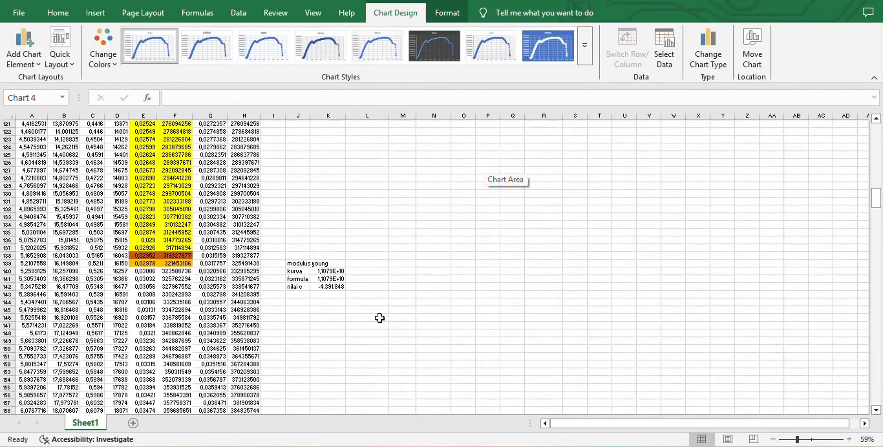
scroll(379, 318, down, 4)
scroll(380, 318, up, 12)
scroll(380, 318, up, 6)
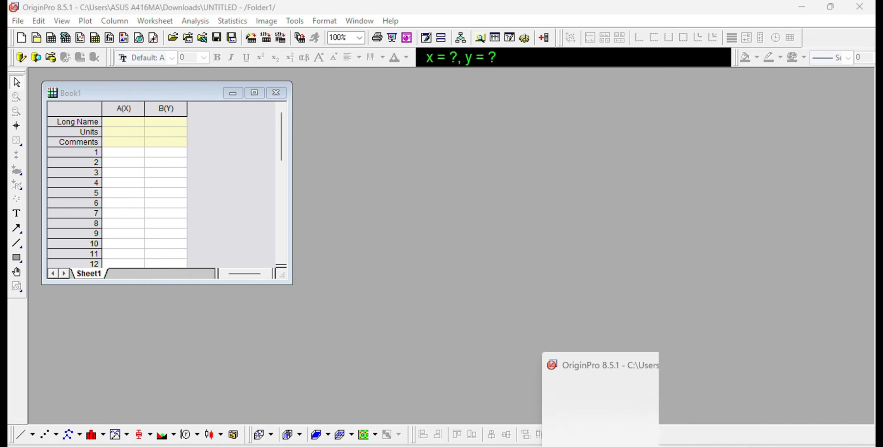
Copy the strain values from E77 to the end of the data in tugas_tensil_test_25_v2[1] into column A(X) of OriginPro's Book1
click(516, 410)
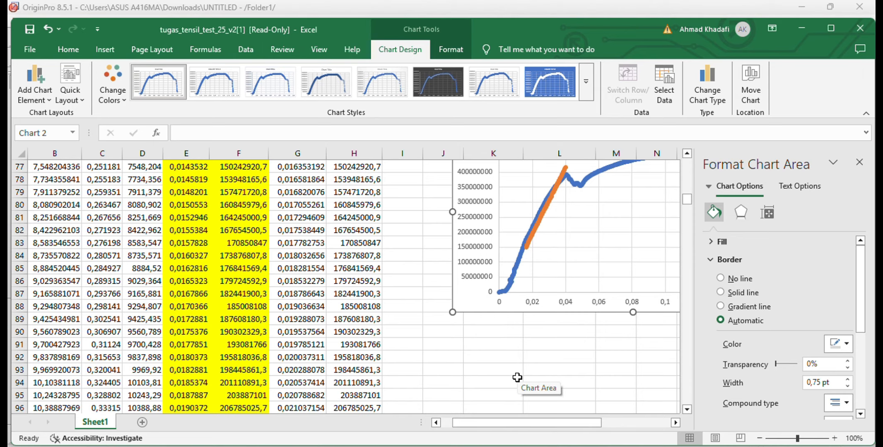
scroll(516, 379, right, 2)
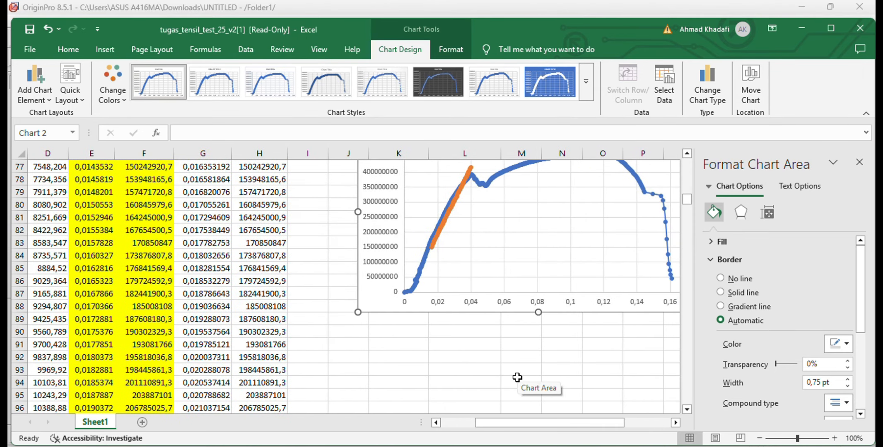
scroll(517, 377, left, 1)
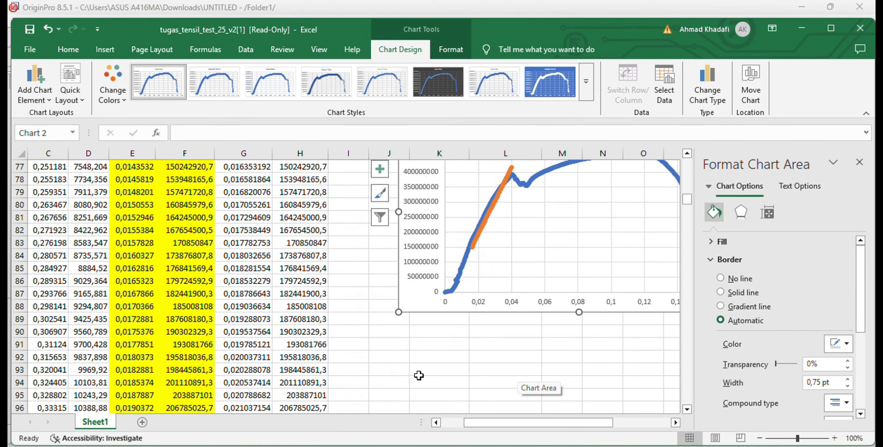
scroll(418, 375, up, 3)
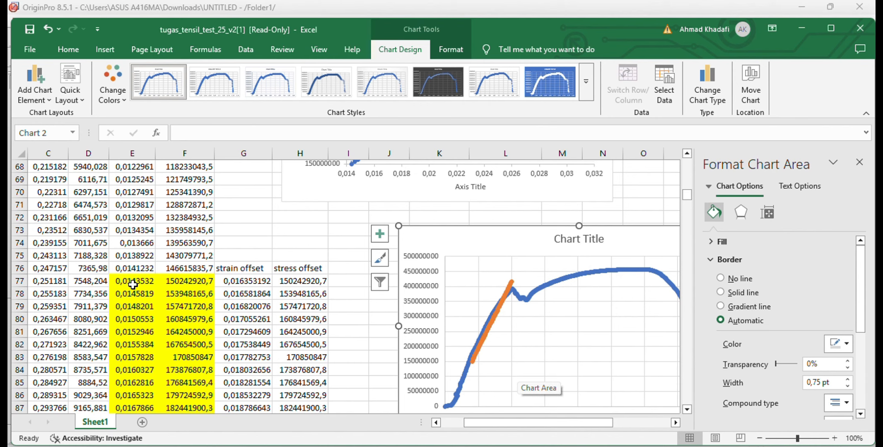
click(132, 284)
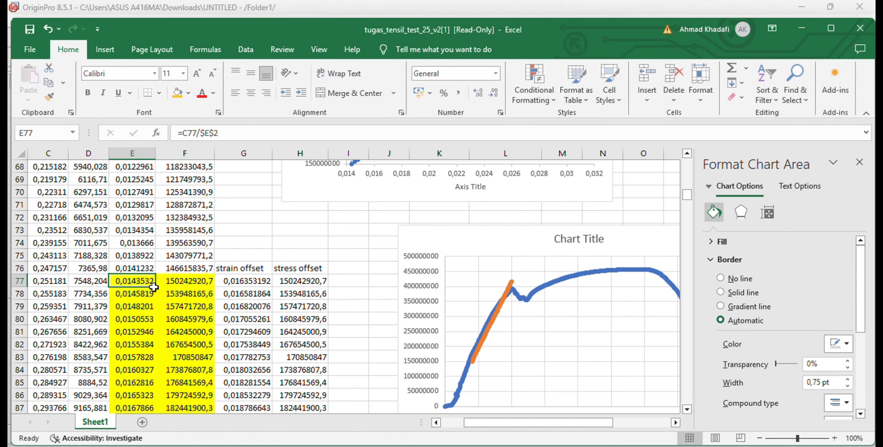
double_click(156, 287)
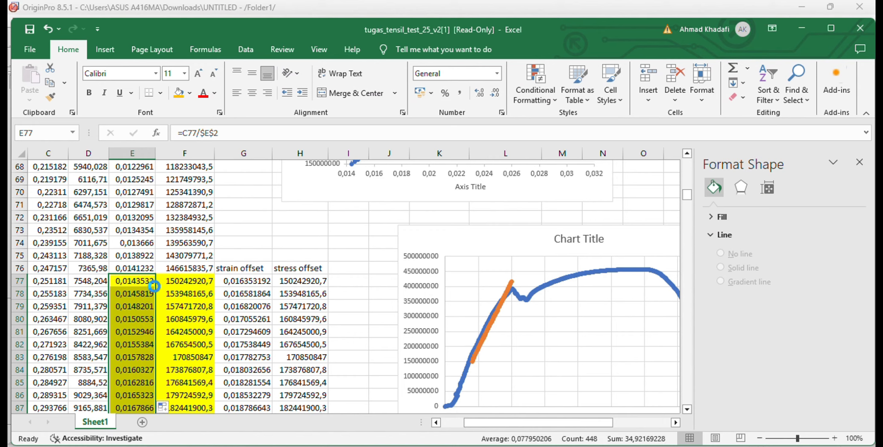
key(ctrl+c)
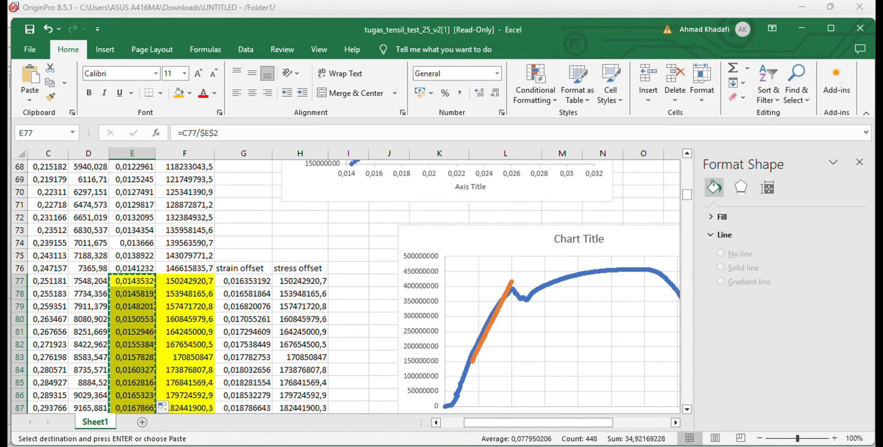
key(alt+Tab)
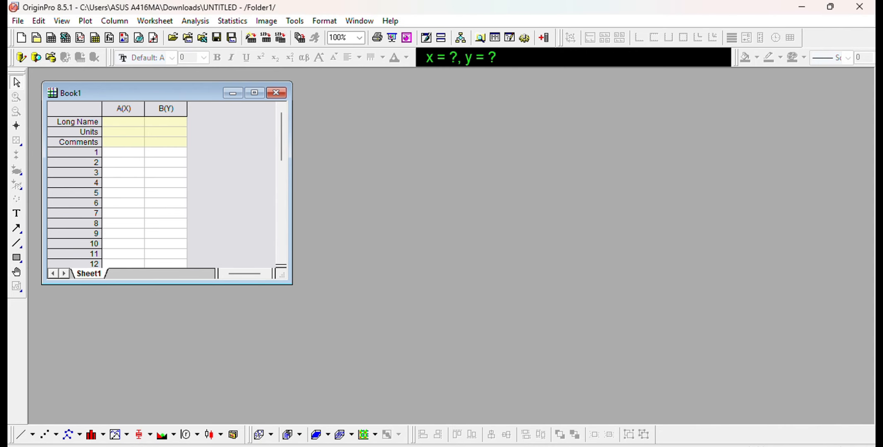
click(127, 150)
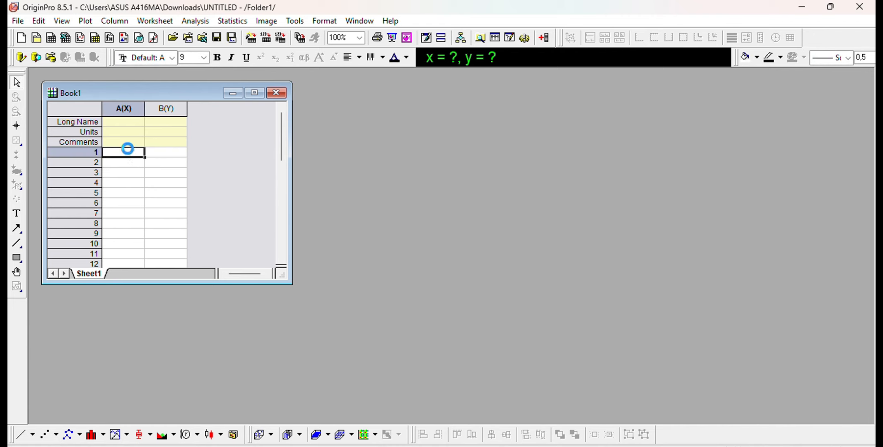
key(ctrl+v)
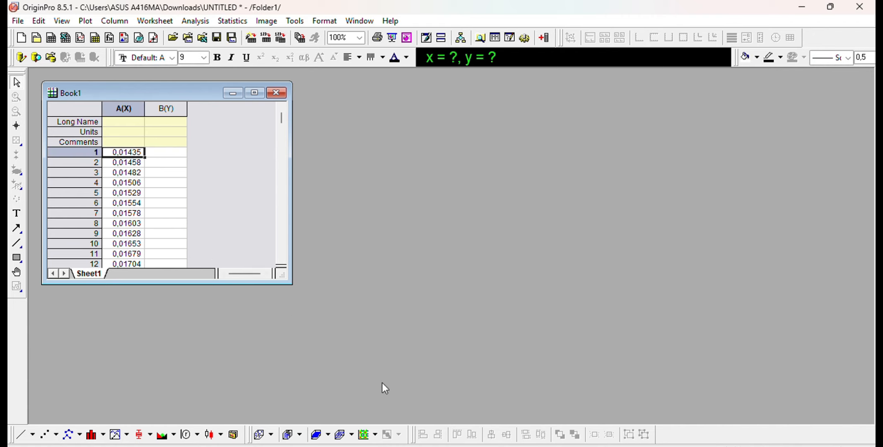
Copy the Excel stress values from F77 to the end of the data into OriginPro's column B(Y) and widen that column slightly
click(547, 415)
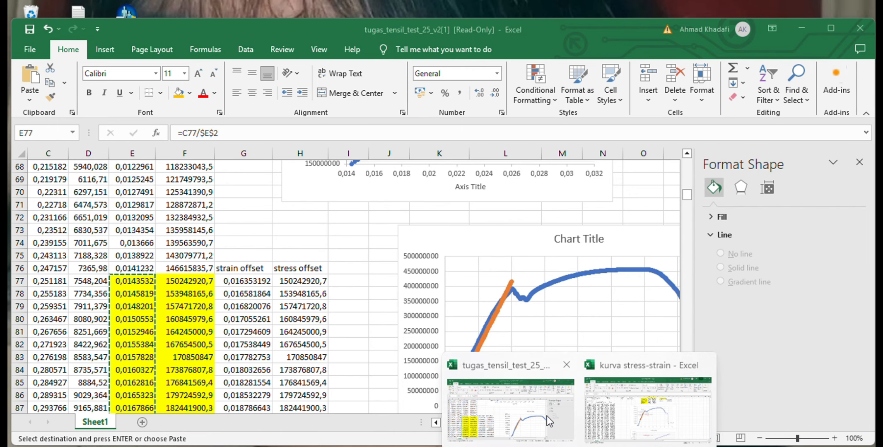
click(183, 281)
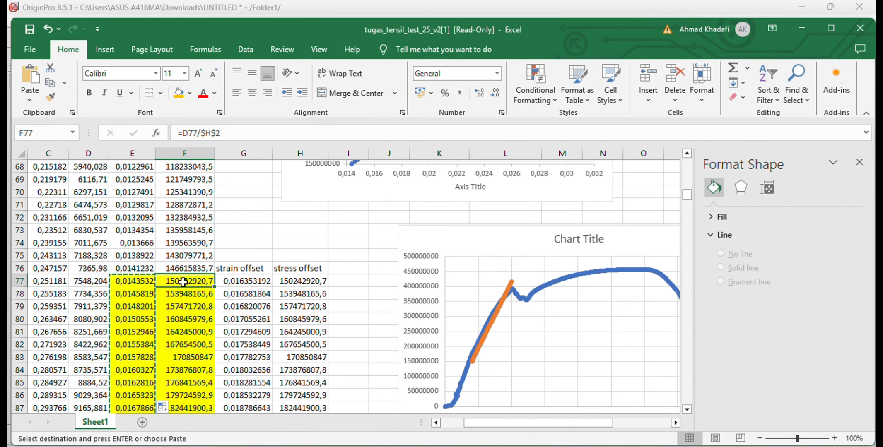
key(Escape)
key(ctrl+shift+Down)
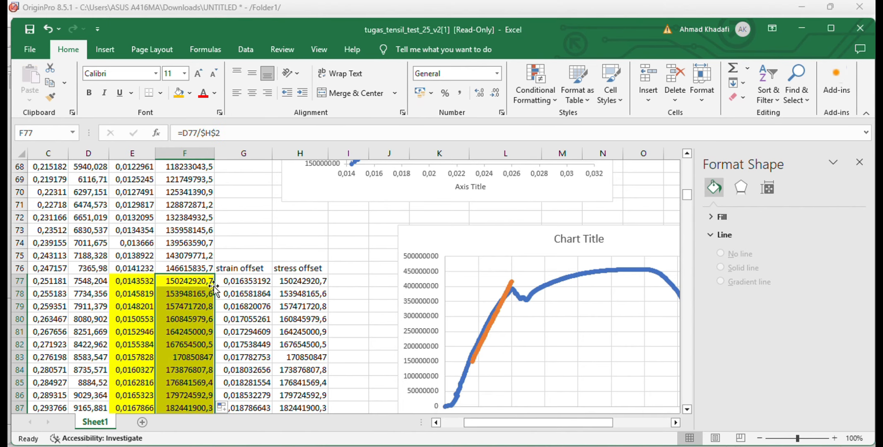
key(ctrl+c)
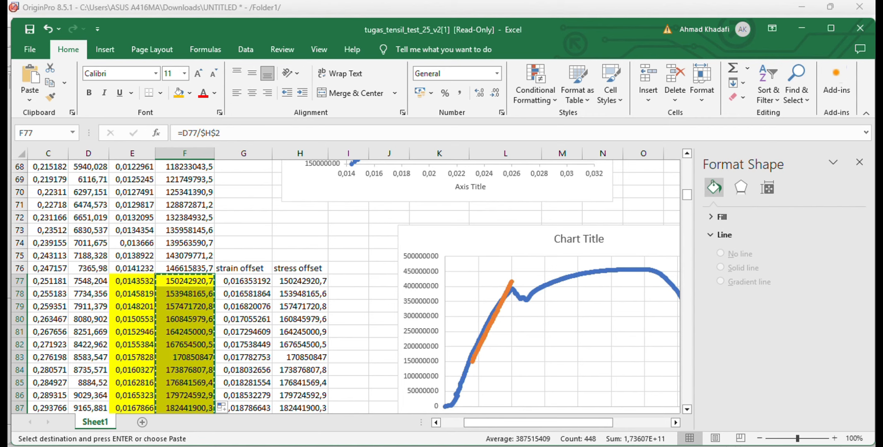
mouse_move(580, 446)
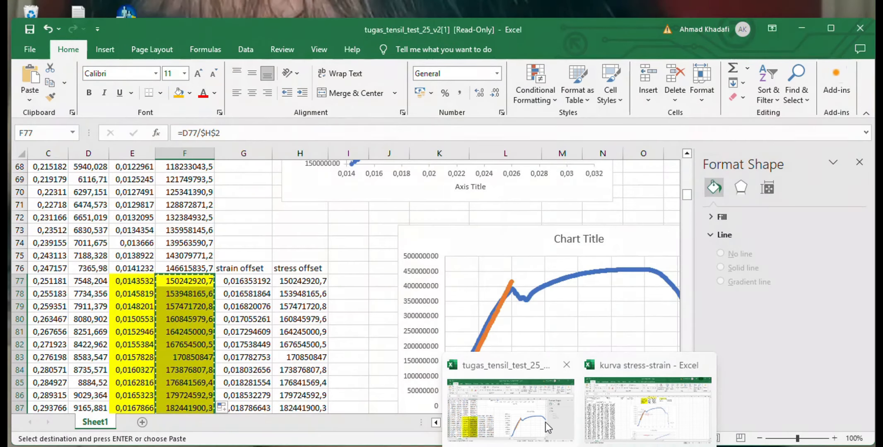
click(545, 422)
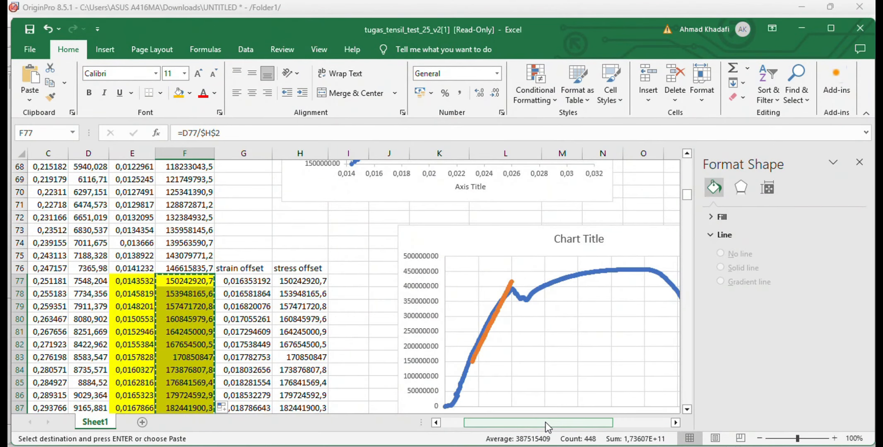
click(608, 446)
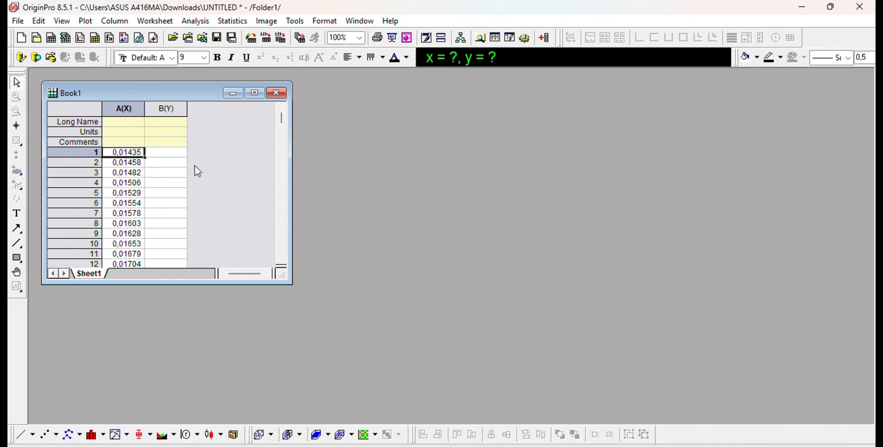
click(173, 152)
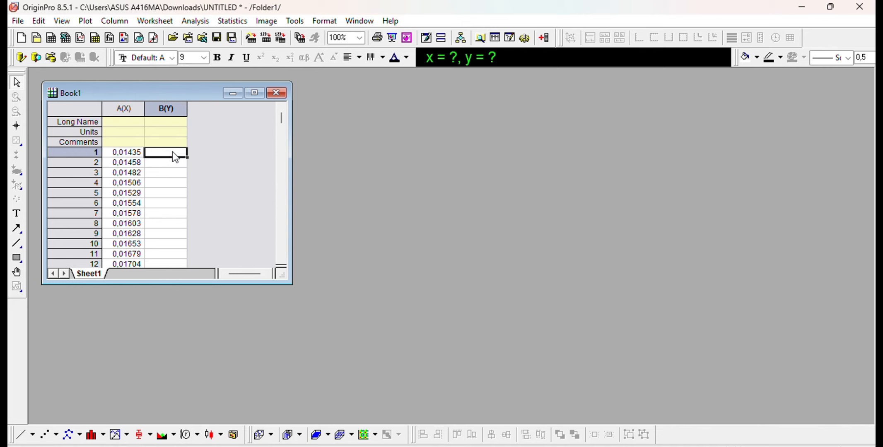
key(ctrl+v)
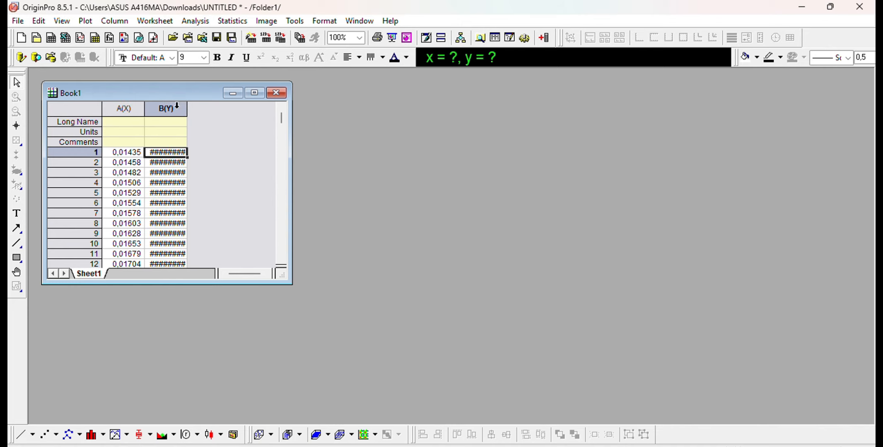
drag(184, 110, 193, 111)
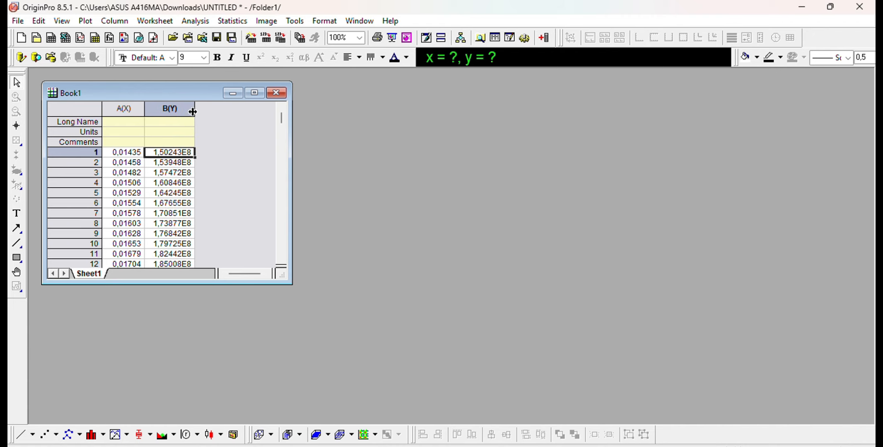
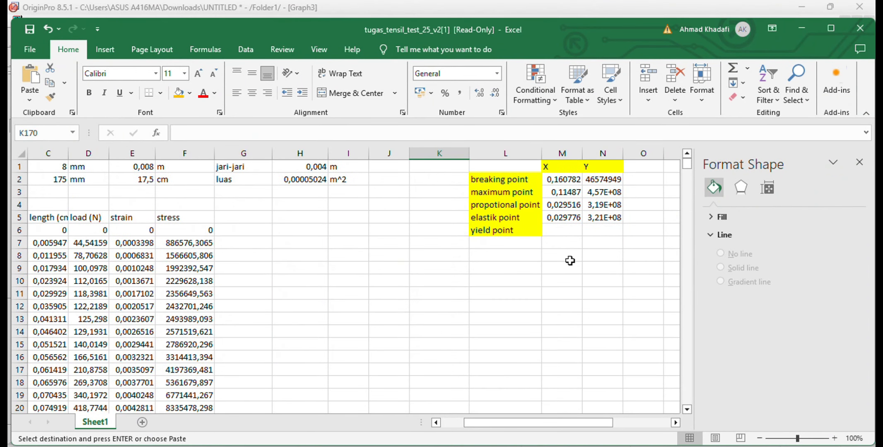
scroll(569, 260, right, 1)
click(527, 232)
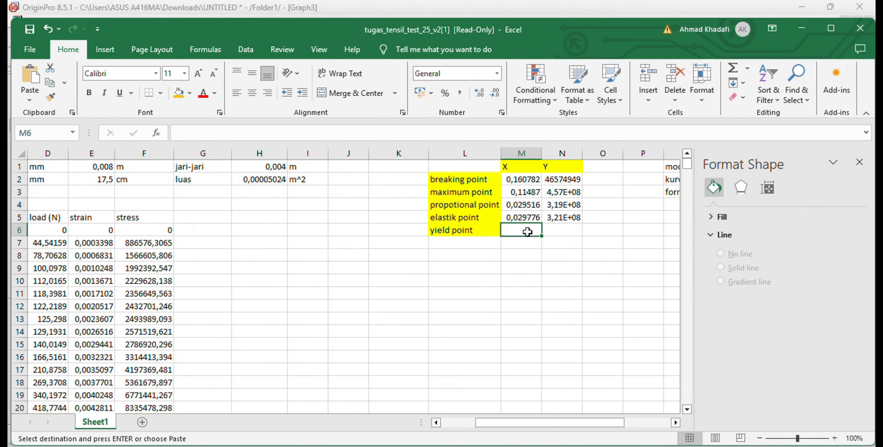
key(ctrl+v)
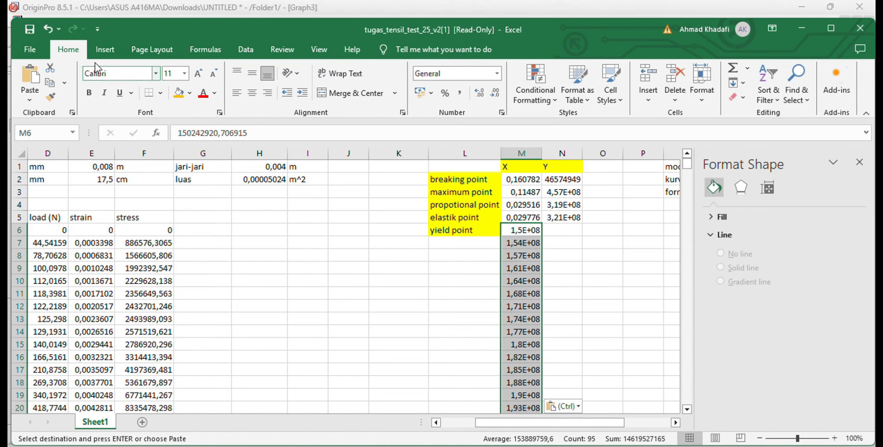
click(47, 28)
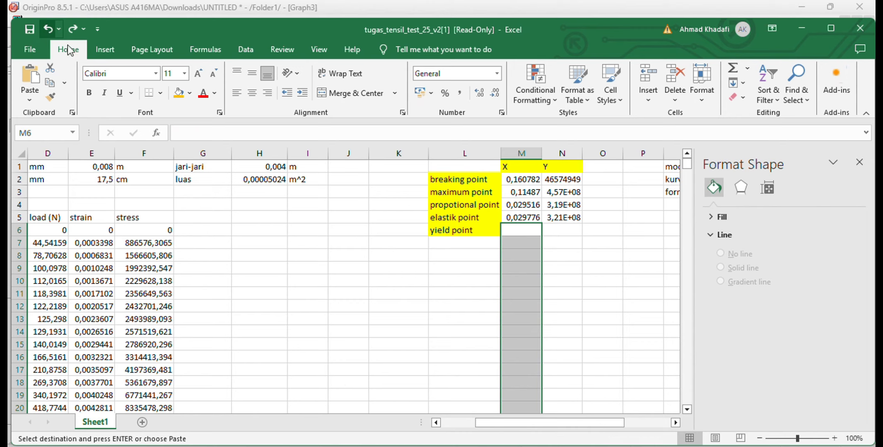
click(598, 296)
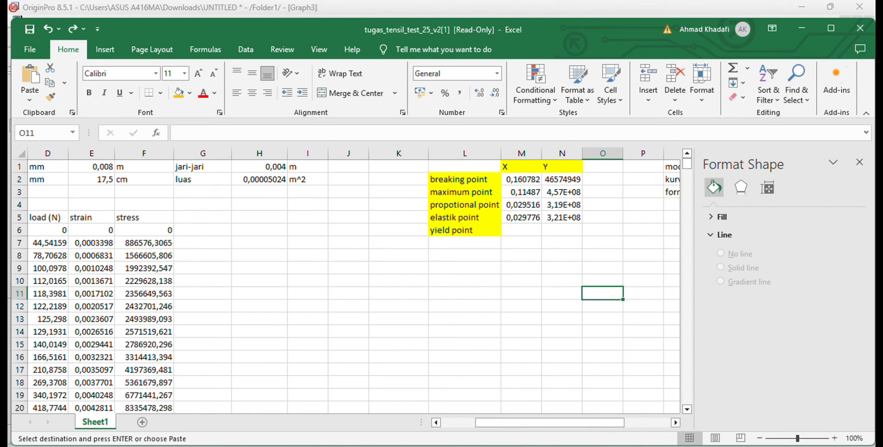
Copy the intersection's coordinate readout from OriginPro's Graph3 and paste it into the yield point's X cell M6 in Excel
click(608, 444)
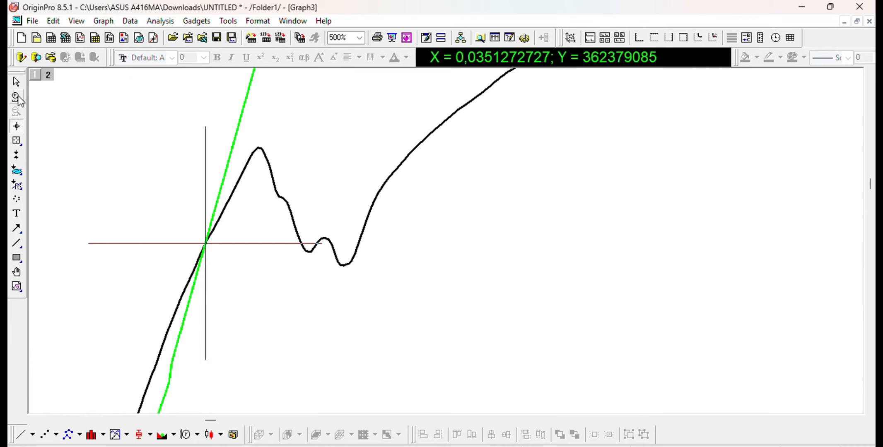
click(16, 82)
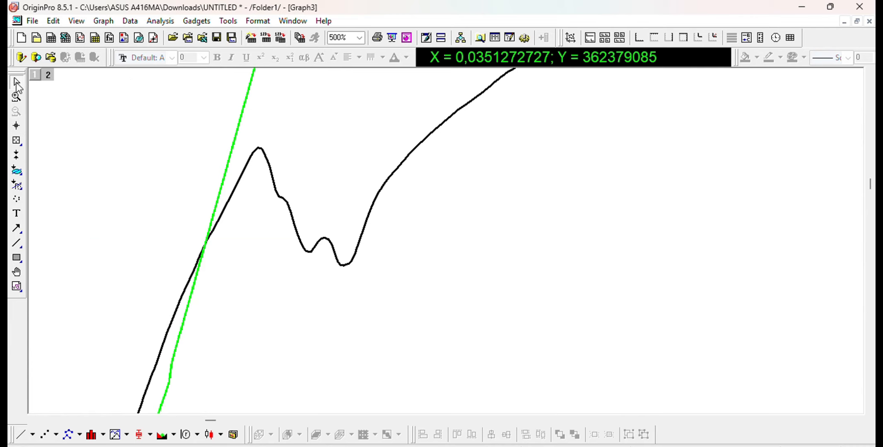
right_click(497, 58)
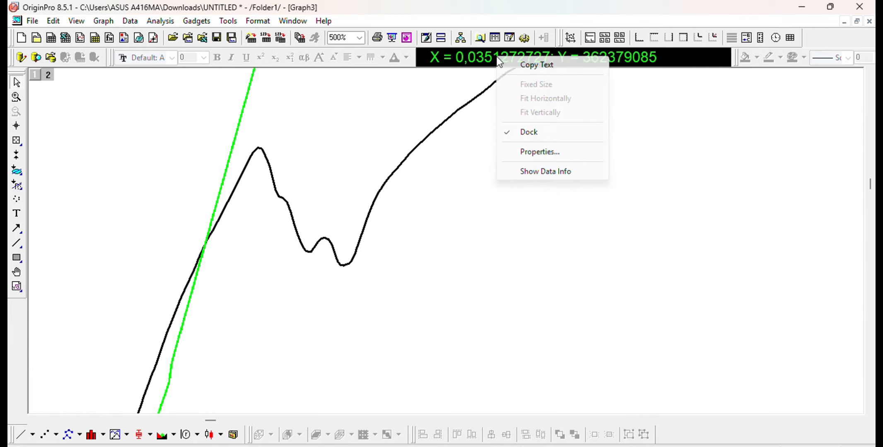
click(523, 68)
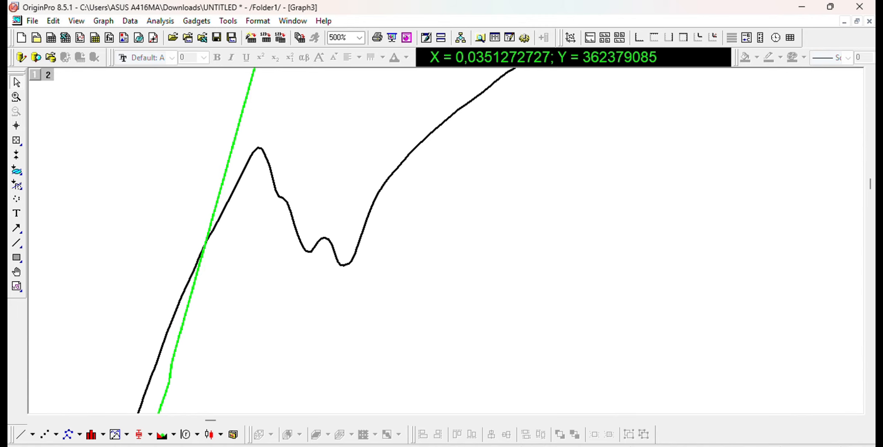
click(529, 403)
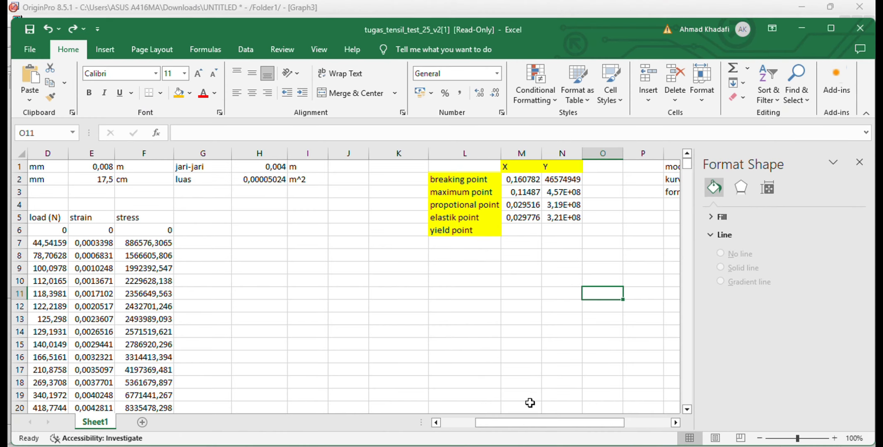
click(530, 232)
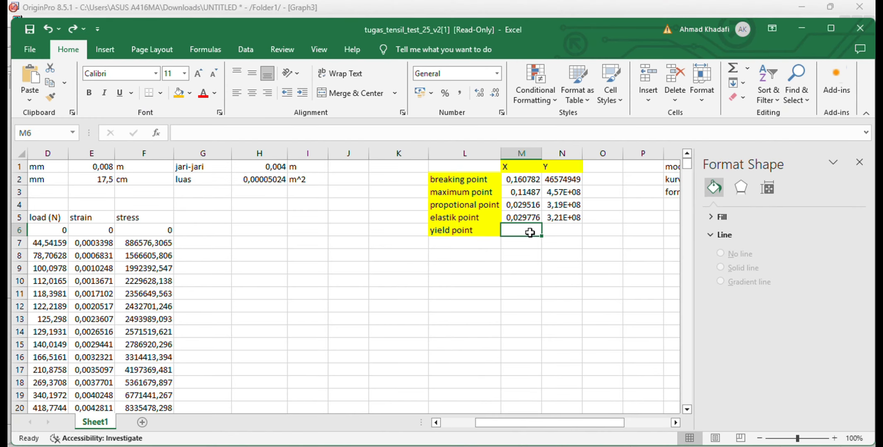
key(ctrl+v)
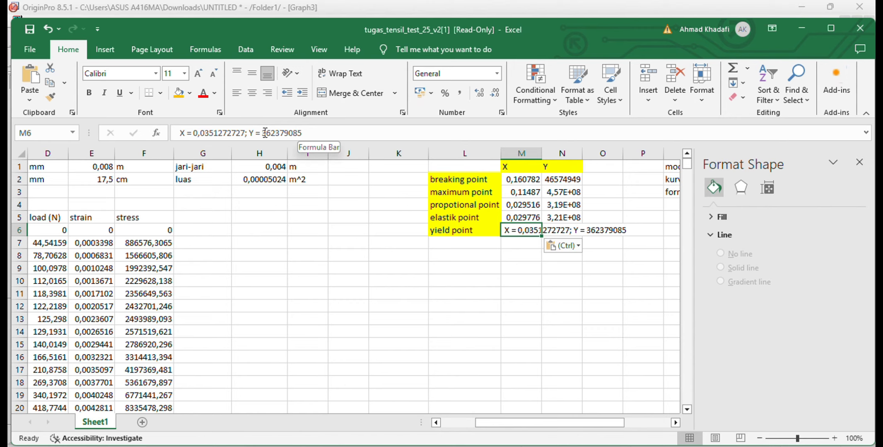
drag(263, 131, 302, 133)
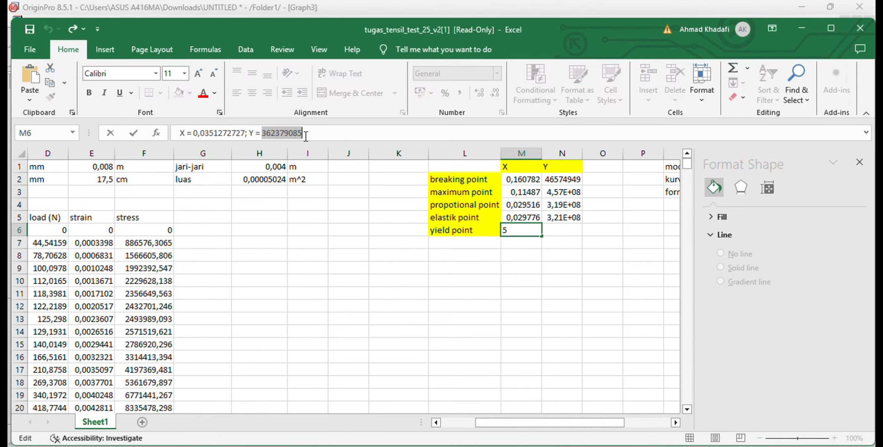
click(558, 231)
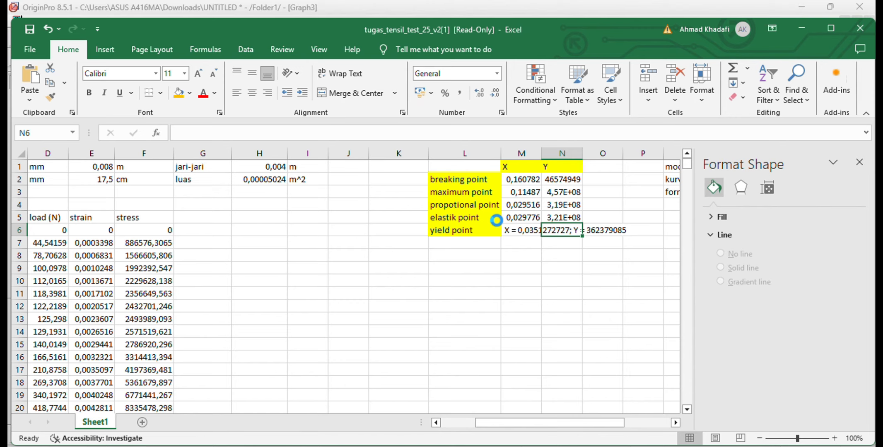
key(ctrl+v)
click(517, 231)
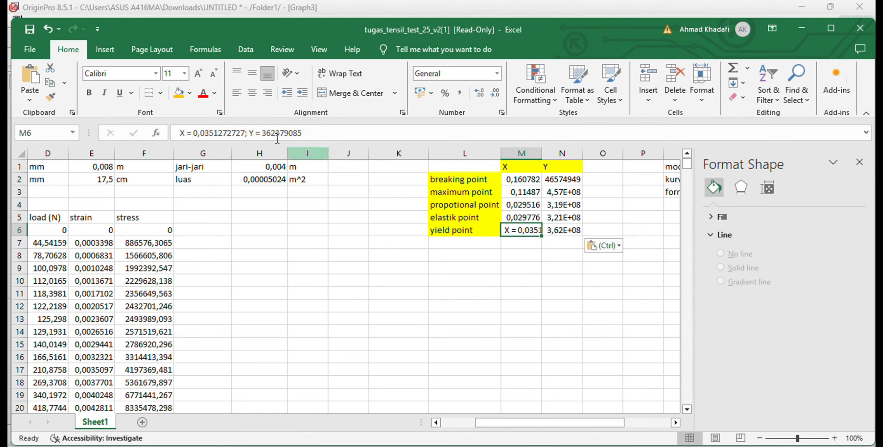
drag(193, 132, 232, 131)
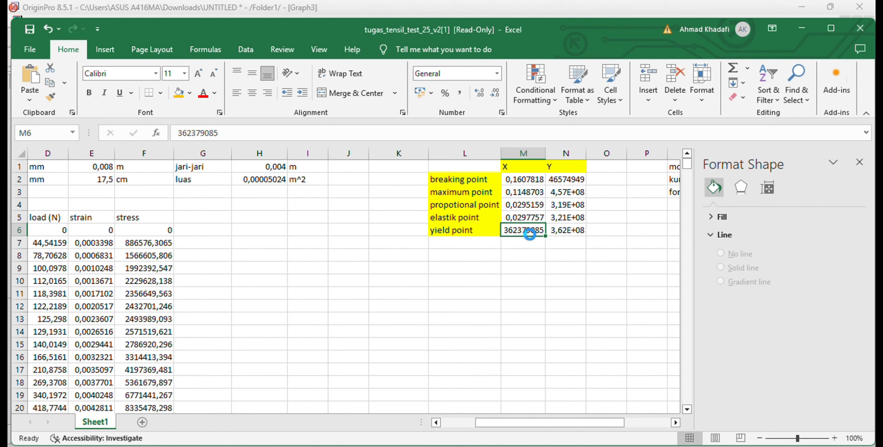
key(ctrl+v)
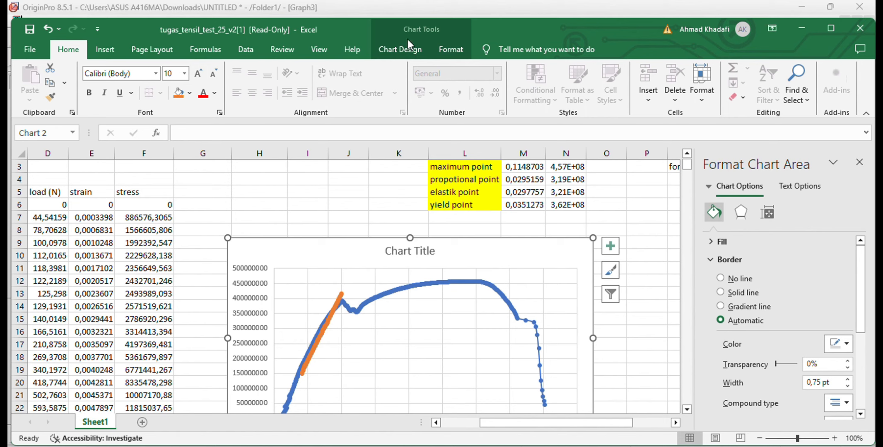
Add a chart series named breaking point with X value Sheet1!$M$2 and Y value Sheet1!$N$2
click(411, 49)
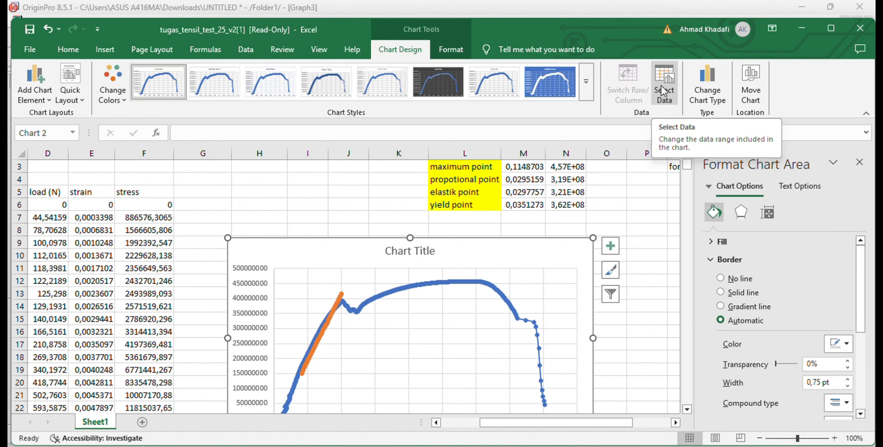
scroll(526, 200, up, 1)
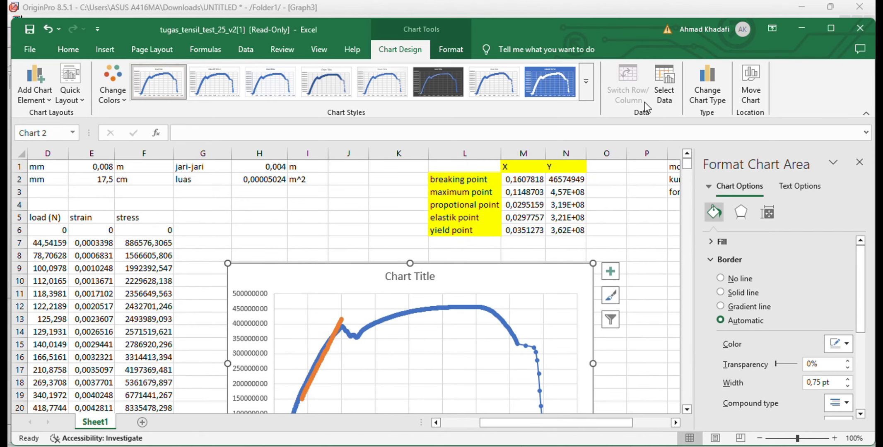
click(665, 90)
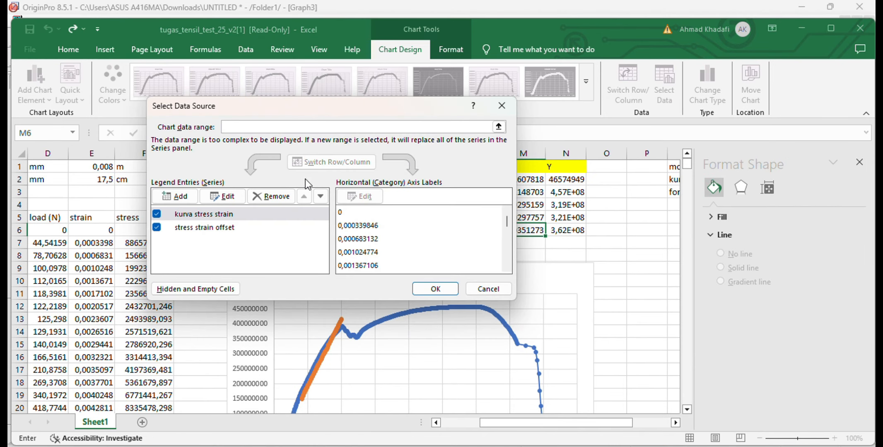
click(173, 196)
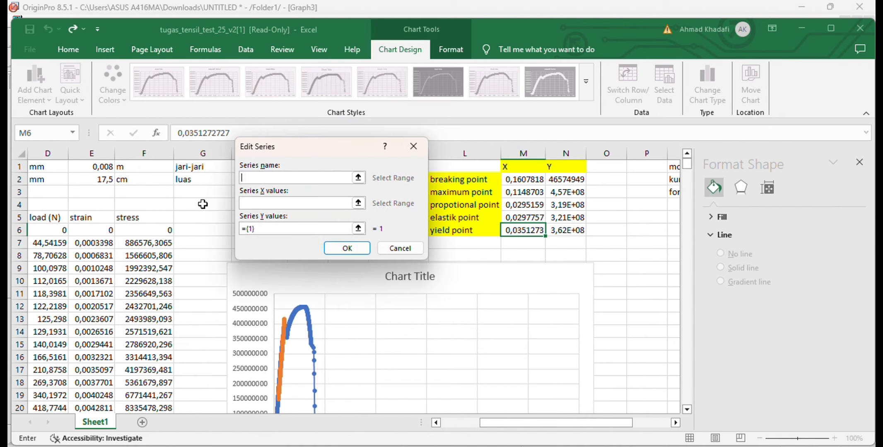
text(breaking point)
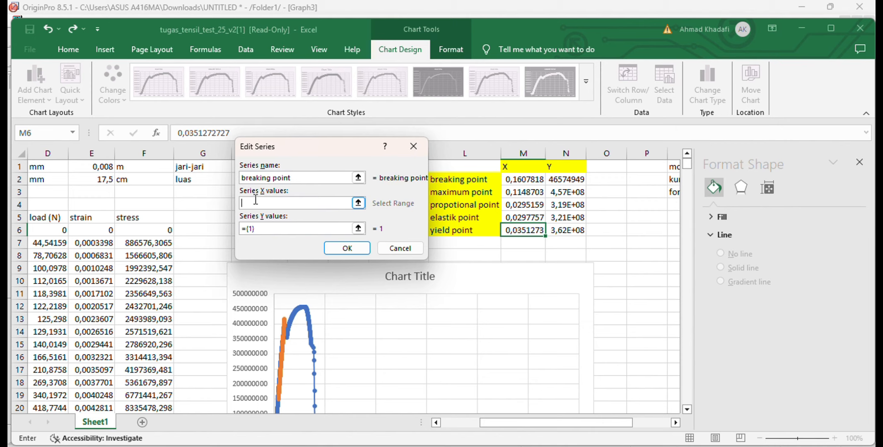
click(518, 183)
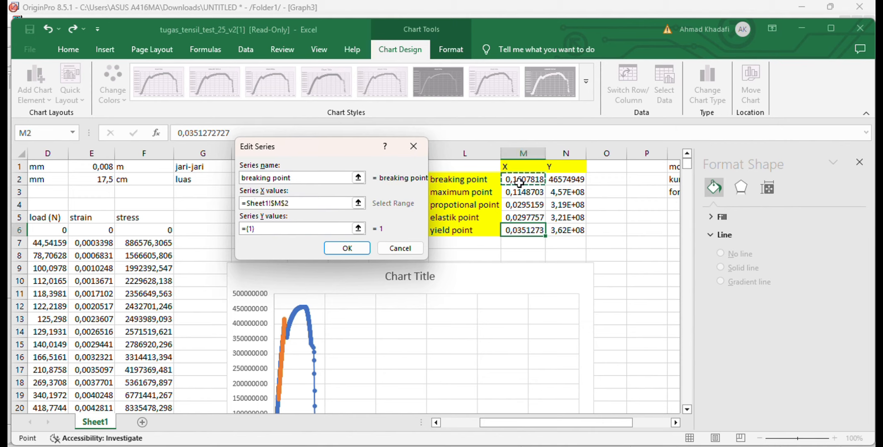
click(332, 228)
key(BackSpace)
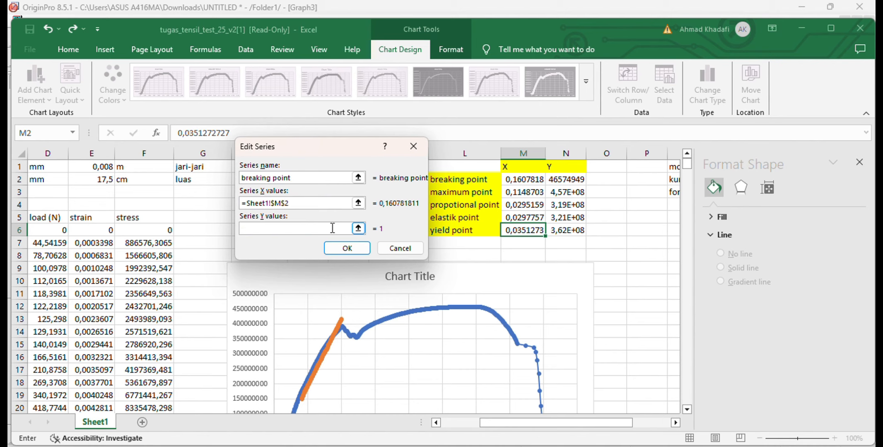
click(555, 183)
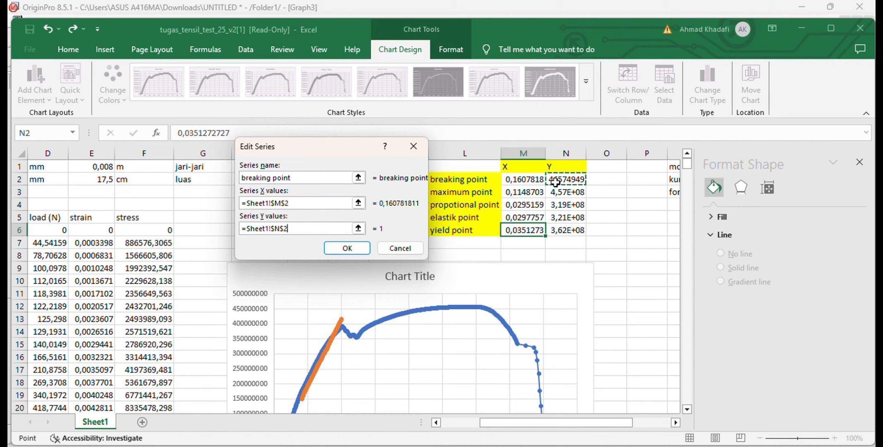
click(359, 245)
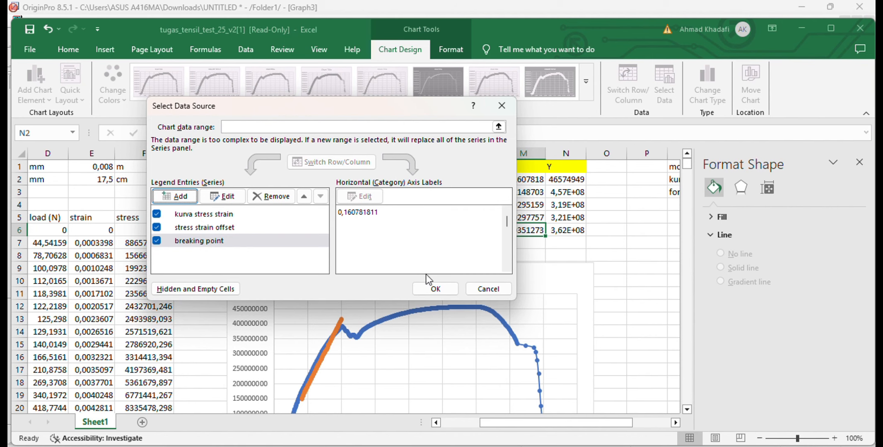
click(434, 289)
Give the breaking point series a solid line and fill its marker with standard dark red
scroll(552, 317, down, 3)
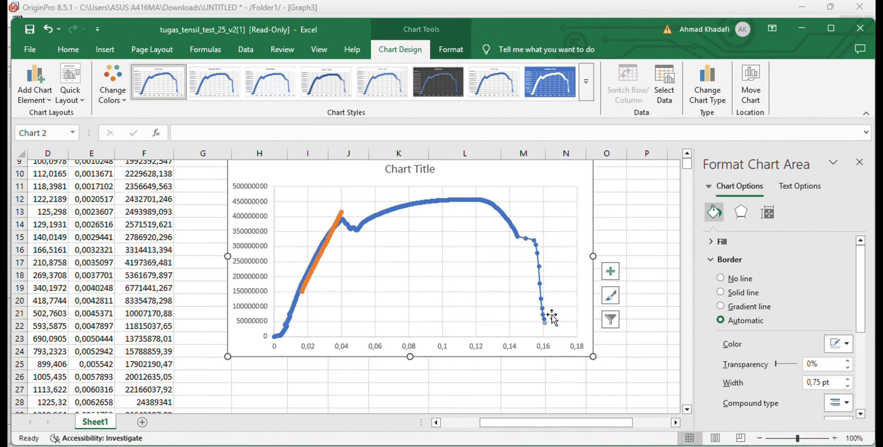
click(544, 328)
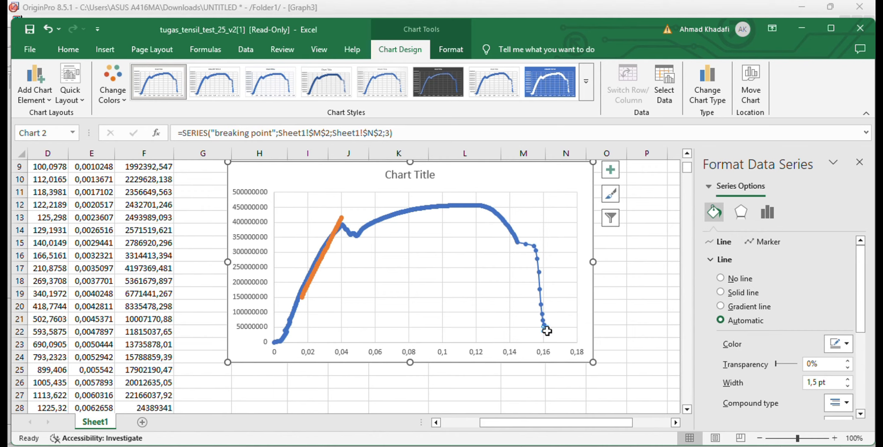
click(719, 291)
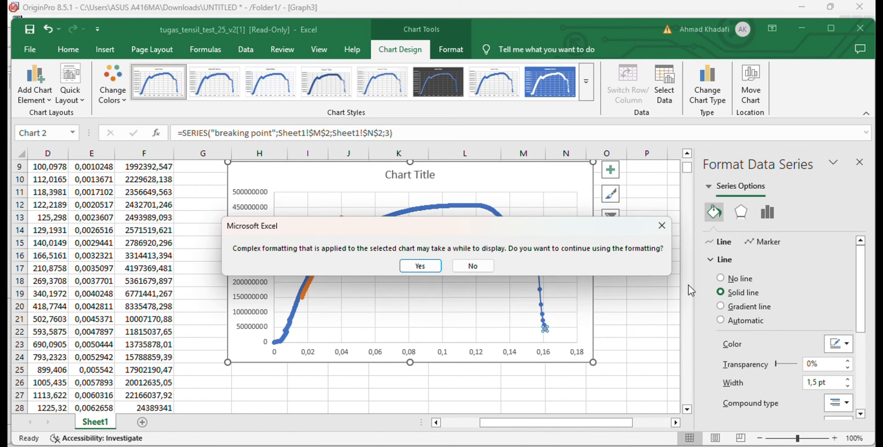
click(416, 266)
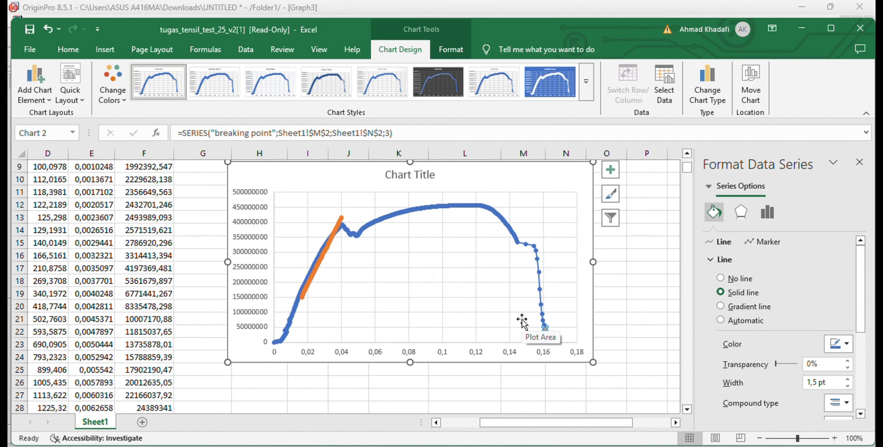
right_click(545, 329)
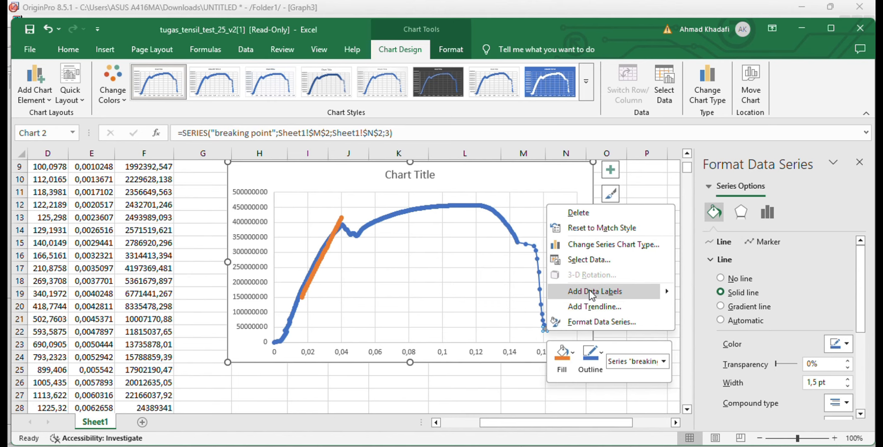
click(568, 361)
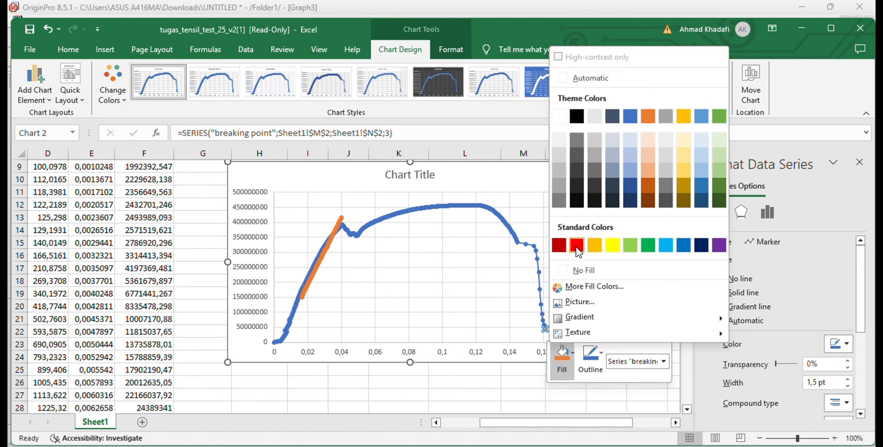
click(559, 247)
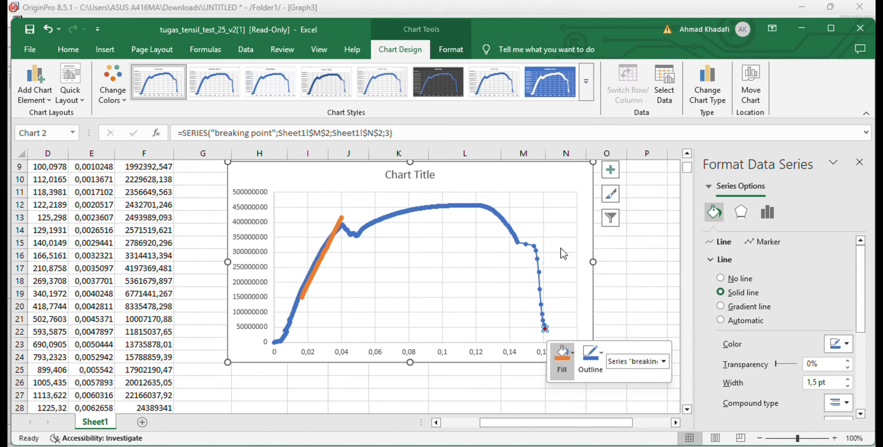
Add a data label to the breaking point series that shows the series name instead of the Y value
right_click(546, 329)
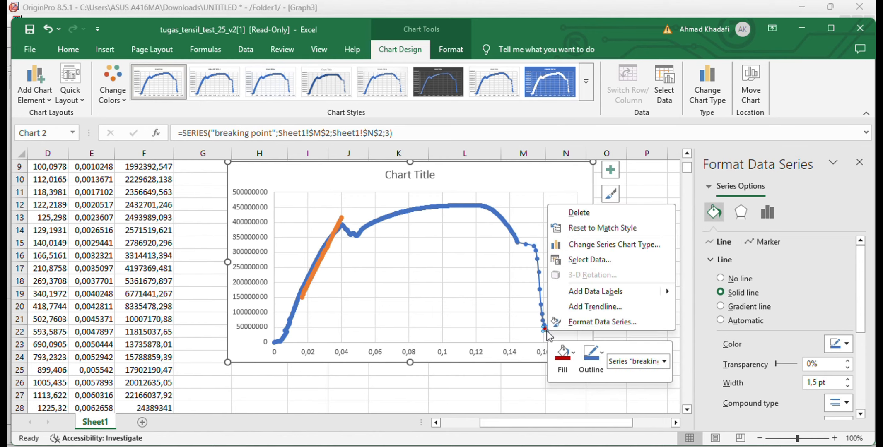
click(613, 291)
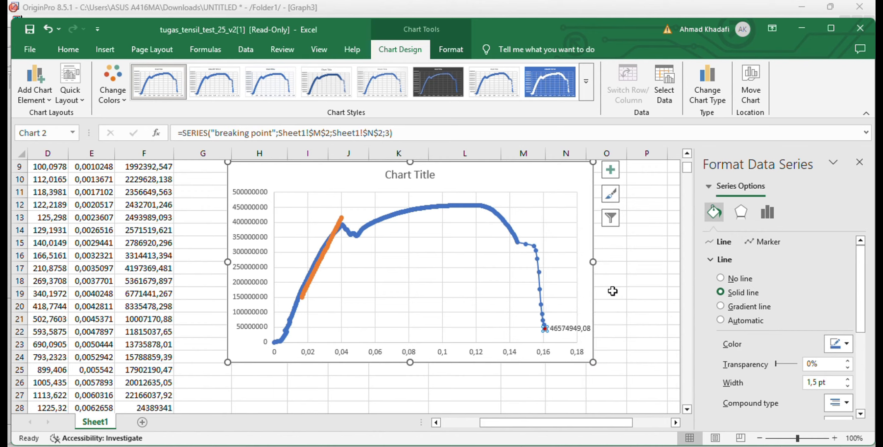
click(583, 328)
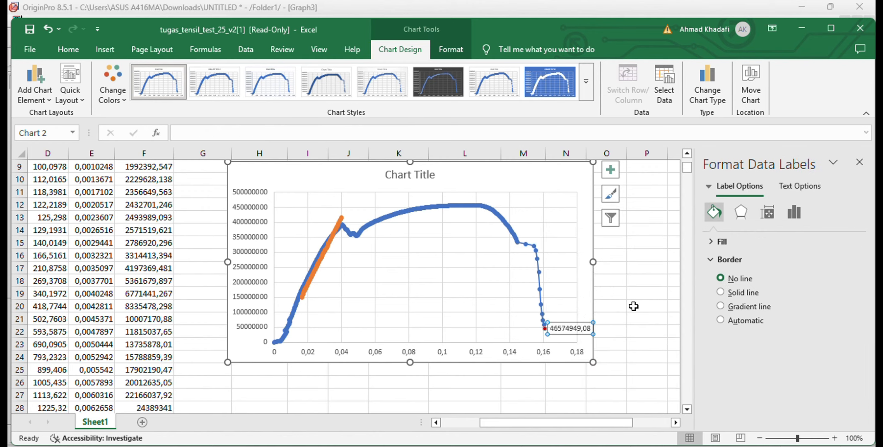
click(795, 186)
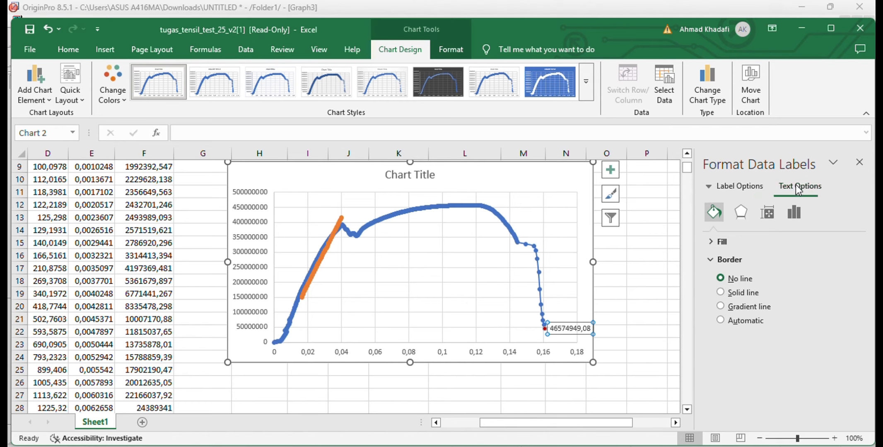
click(749, 189)
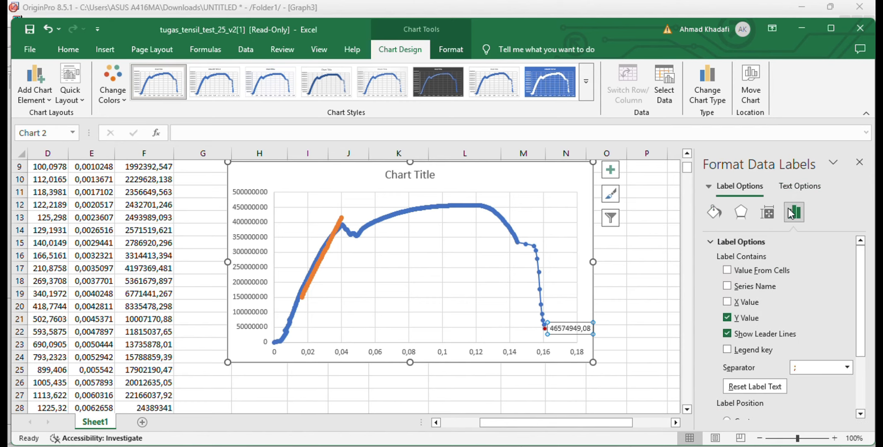
click(727, 287)
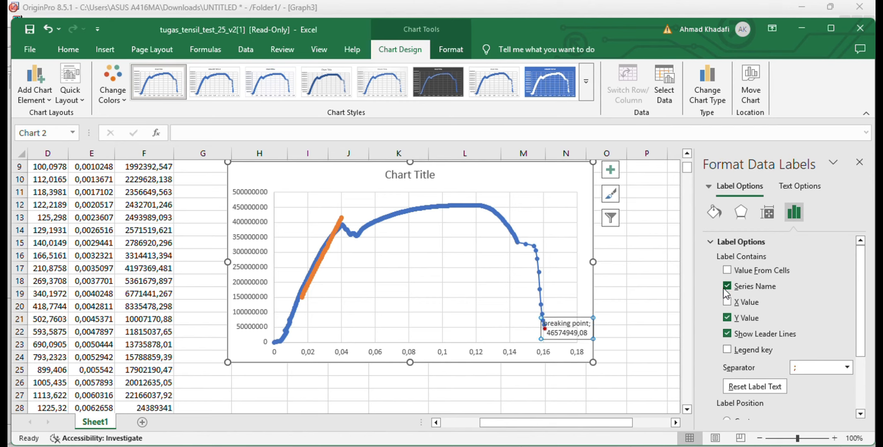
click(727, 318)
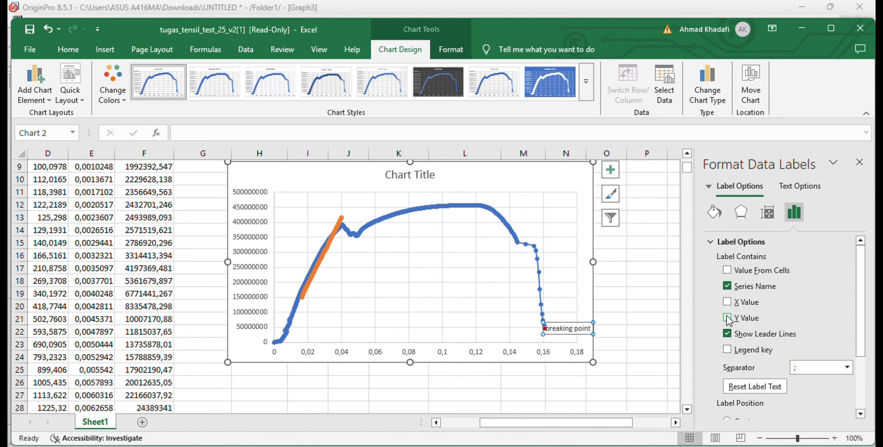
Move the breaking point label to the empty area left of its marker, slightly above the horizontal axis
scroll(772, 360, down, 3)
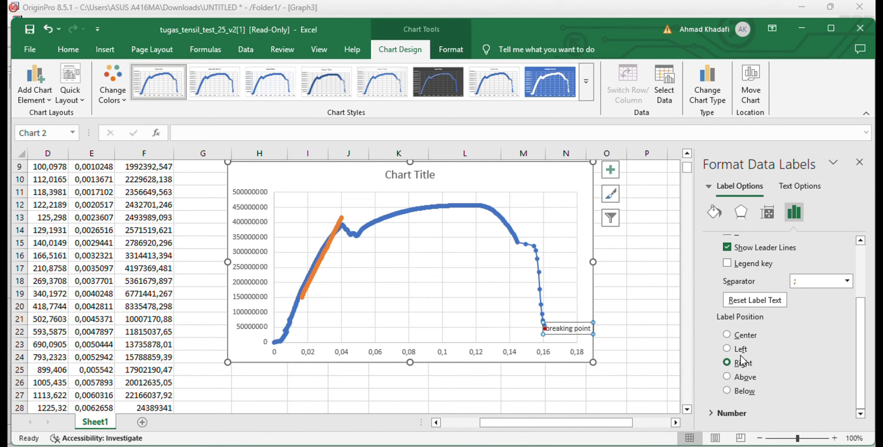
click(516, 328)
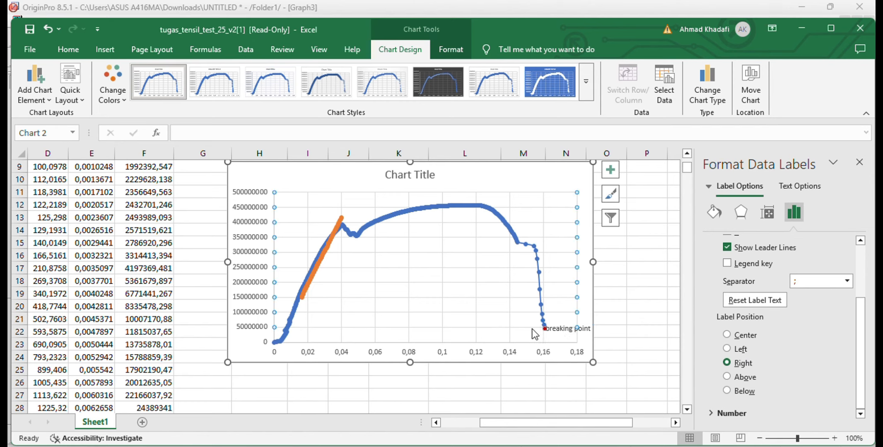
click(560, 328)
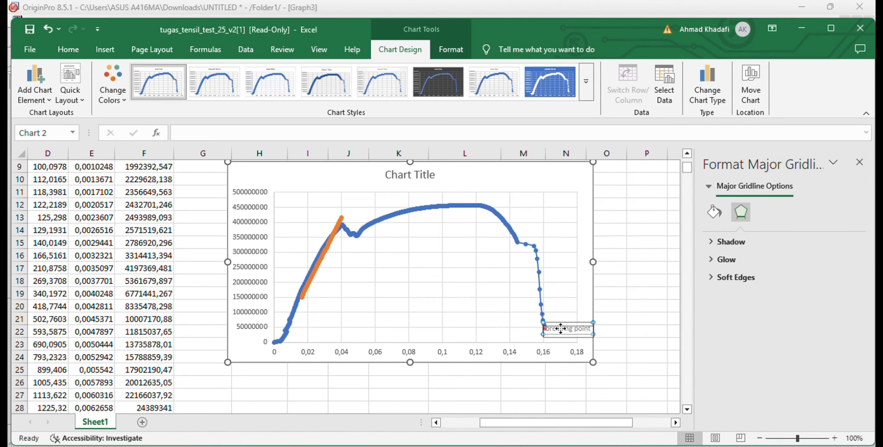
drag(560, 328, 493, 317)
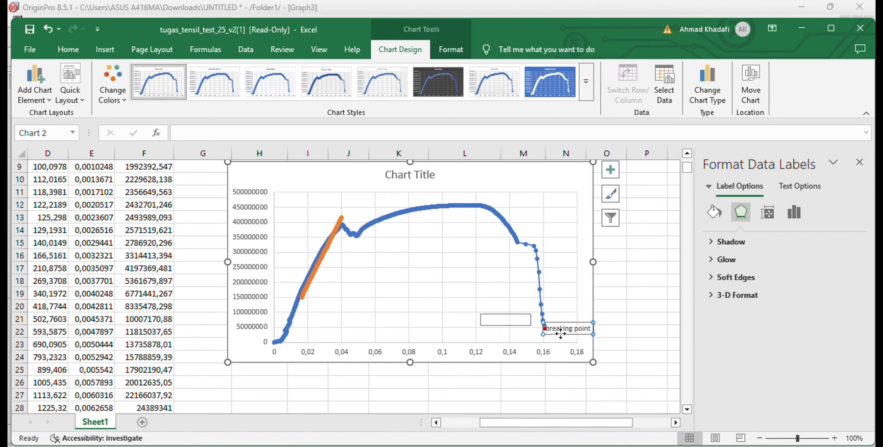
drag(561, 330, 495, 317)
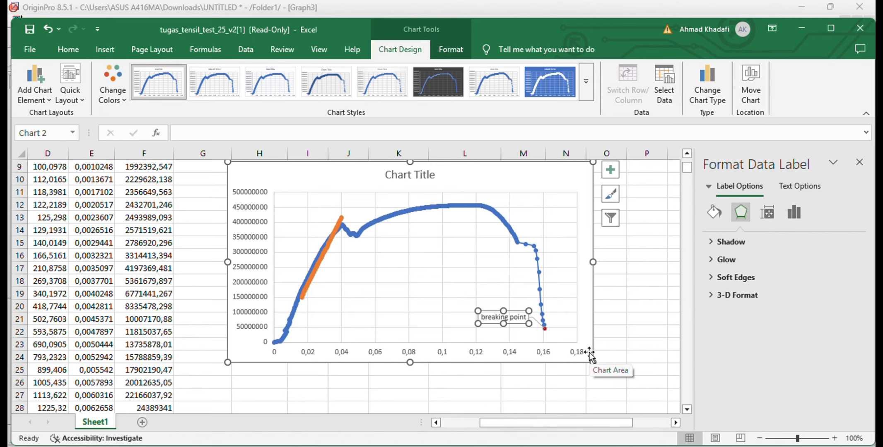
Add a chart series named Maximum point with X value Sheet1!$M$3 and Y value Sheet1!$N$3
click(663, 97)
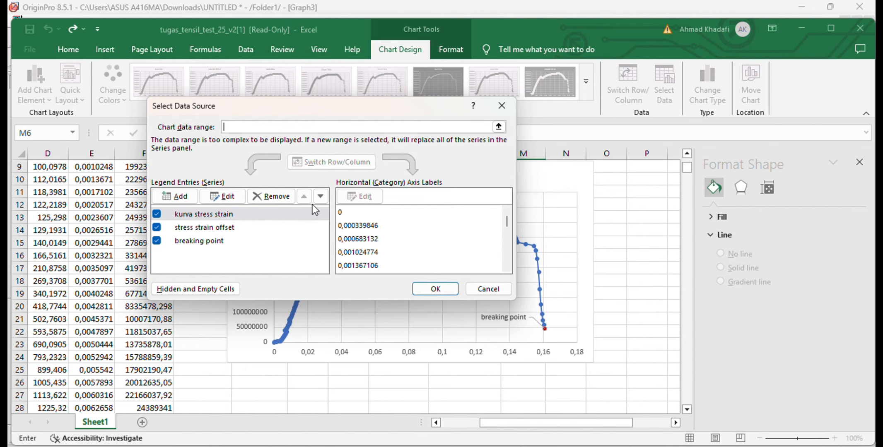
click(192, 195)
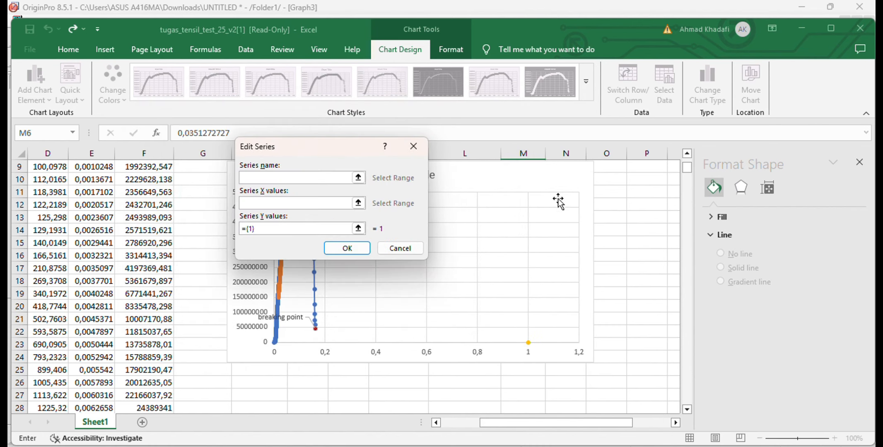
scroll(653, 219, up, 3)
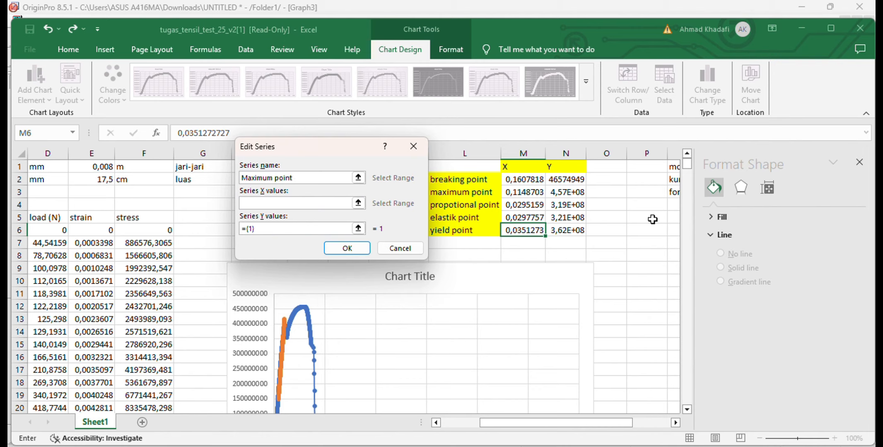
click(334, 204)
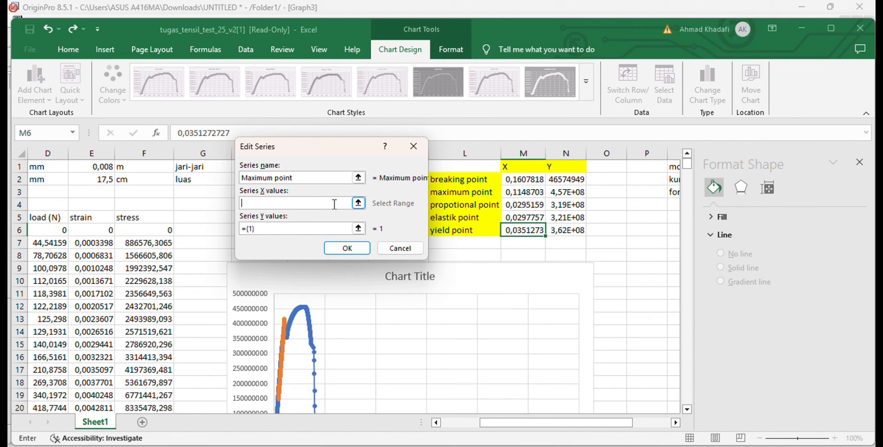
click(523, 194)
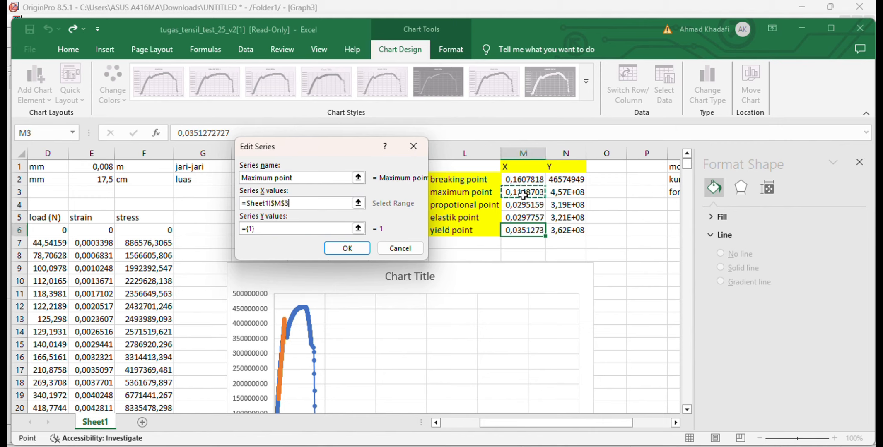
click(276, 229)
key(BackSpace)
key(BackSpace)
key(BackSpace)
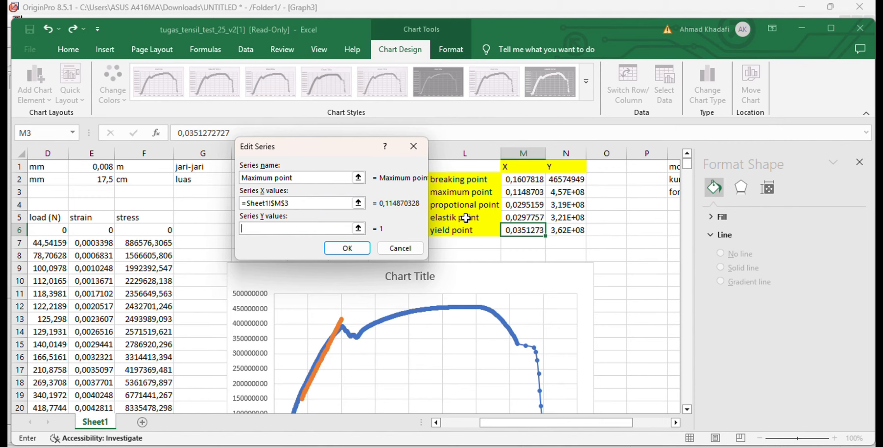
click(565, 197)
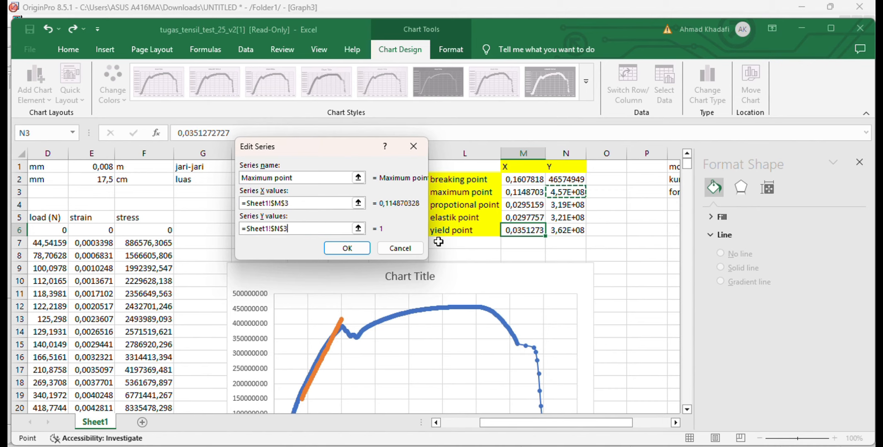
click(347, 249)
click(436, 288)
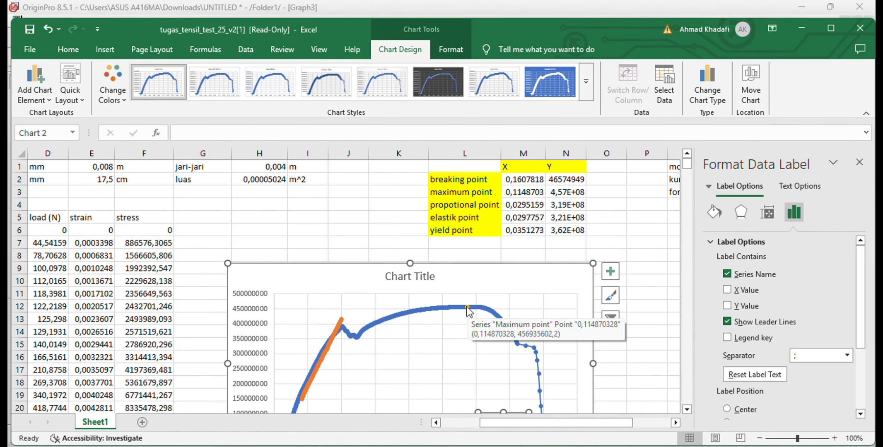
Add a data label to the Maximum point series and fill its marker with standard red
right_click(467, 307)
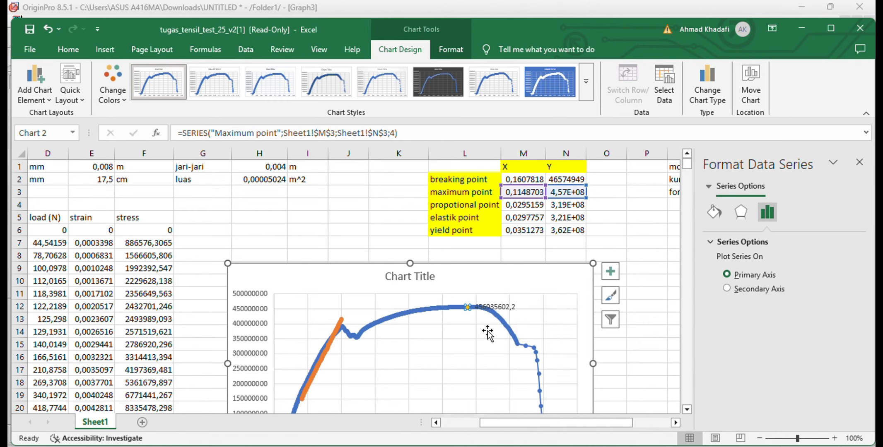
right_click(475, 305)
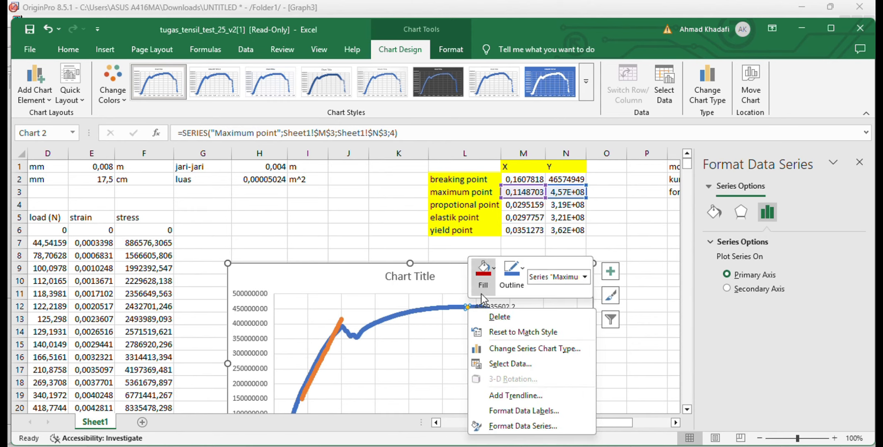
click(488, 282)
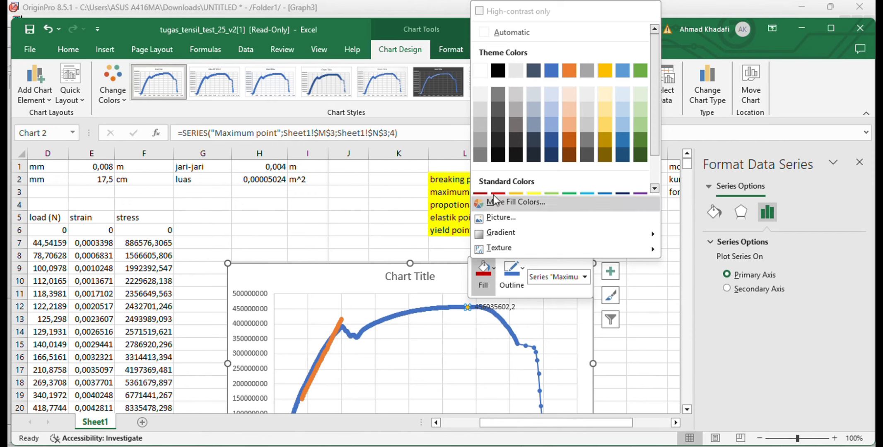
scroll(500, 186, down, 1)
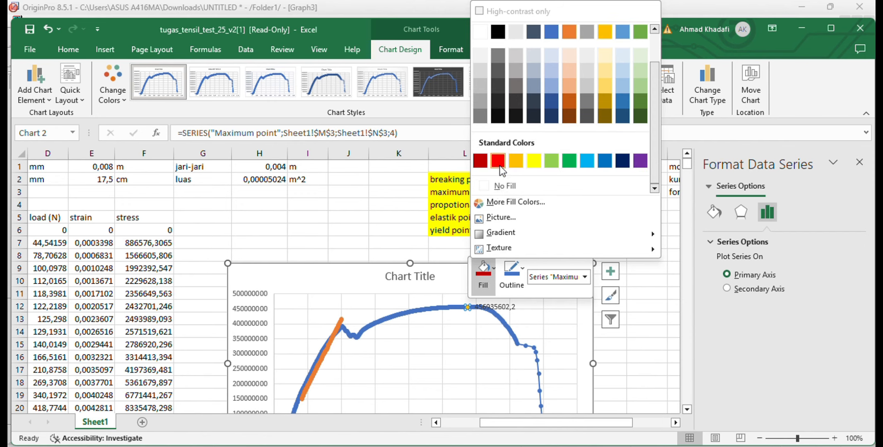
click(500, 165)
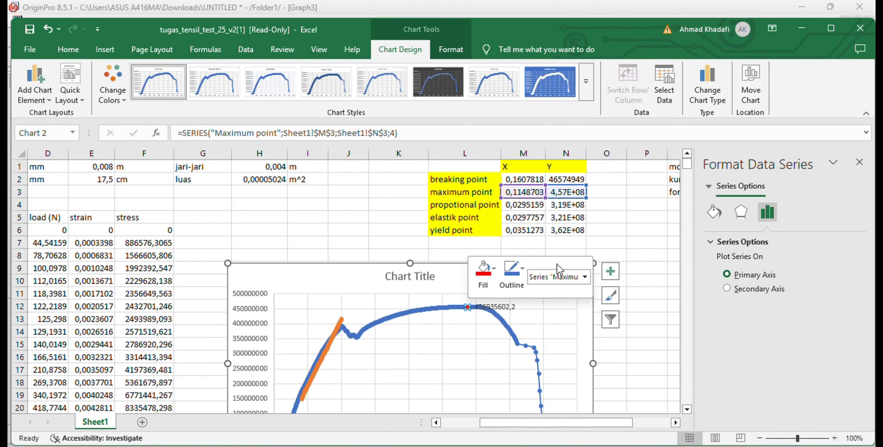
Make the Maximum point label show the series name instead of the Y value, and place it just below the curve
click(504, 309)
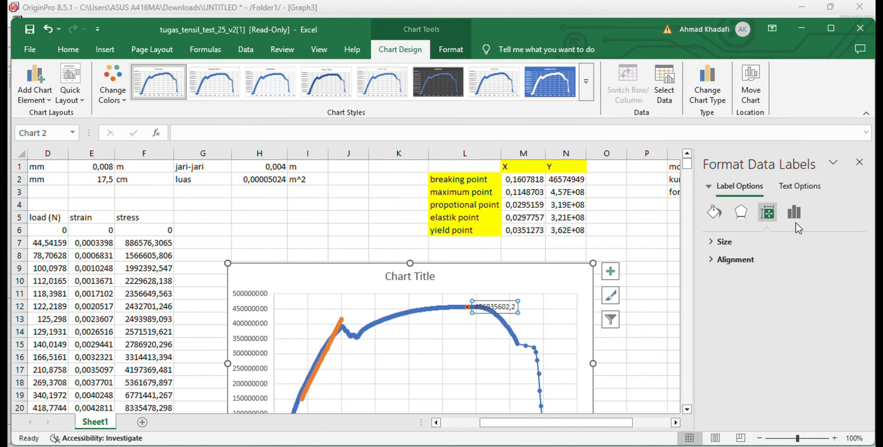
click(797, 216)
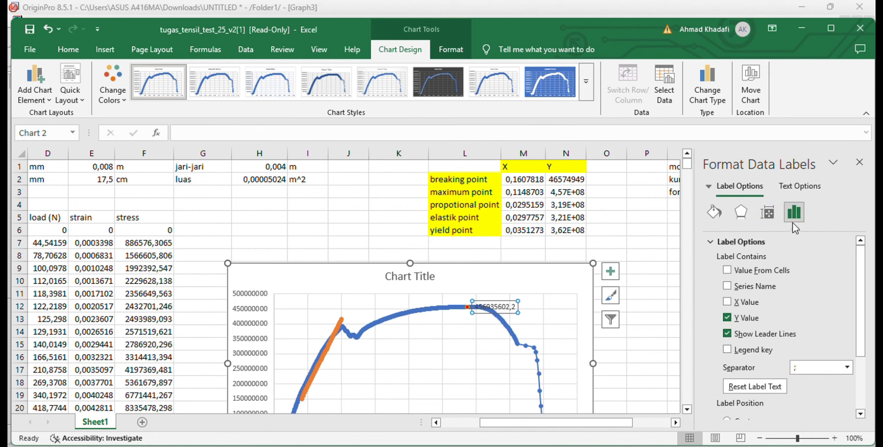
click(727, 287)
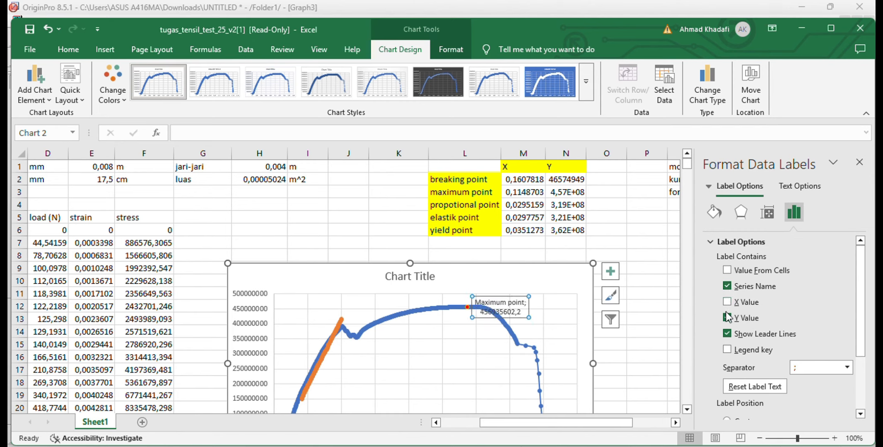
click(727, 318)
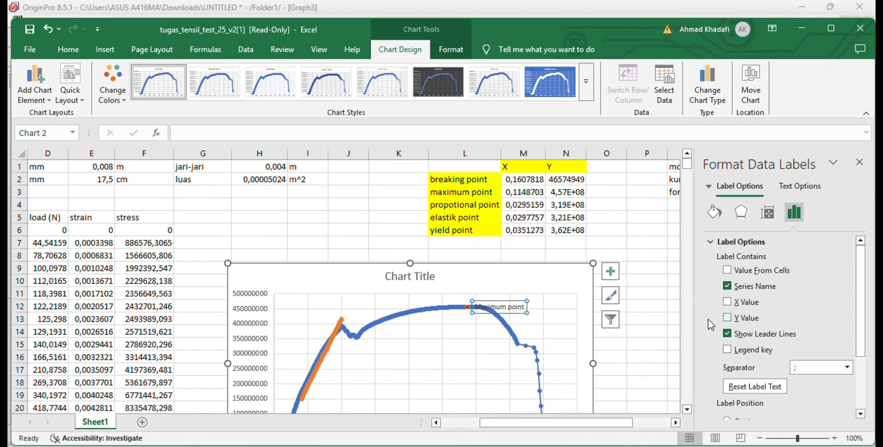
click(514, 307)
drag(514, 306, 486, 323)
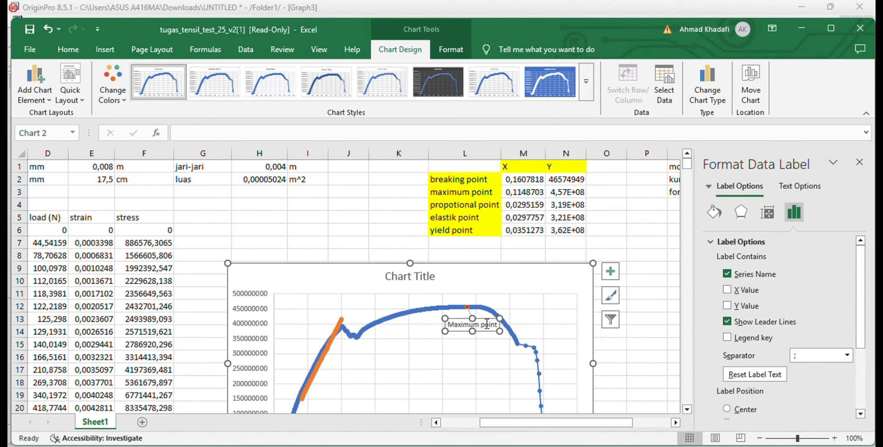
click(524, 308)
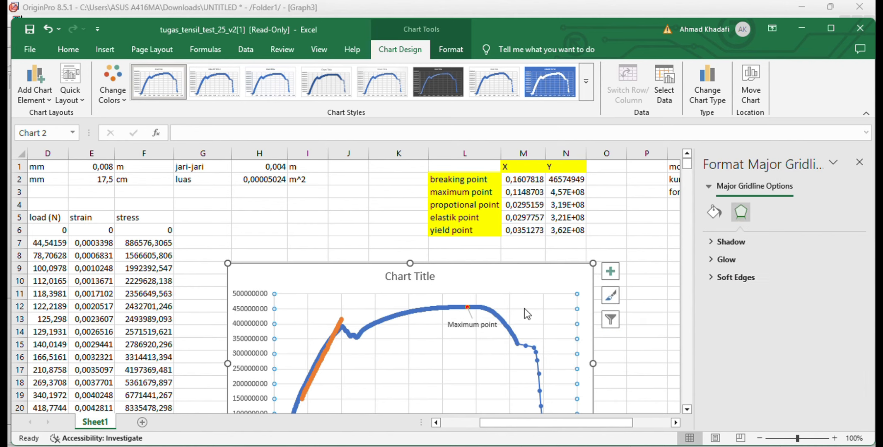
Add a chart series named propotional point with X value Sheet1!$M$4 and Y value Sheet1!$N$4
scroll(533, 317, down, 2)
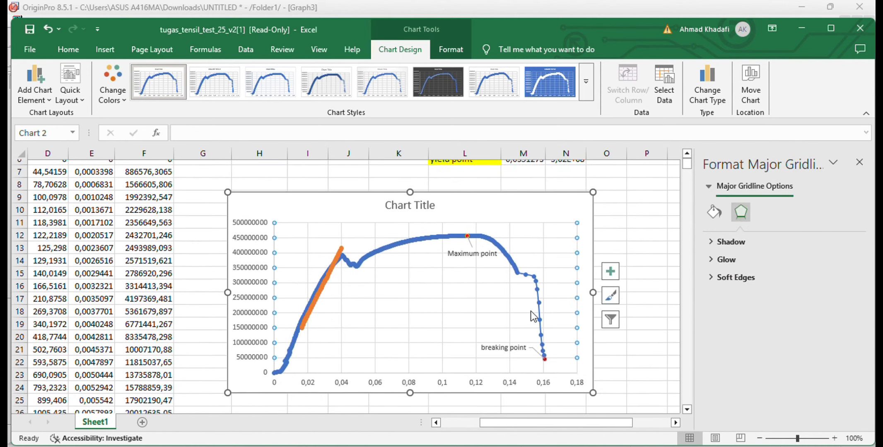
scroll(533, 317, up, 1)
scroll(533, 317, up, 1)
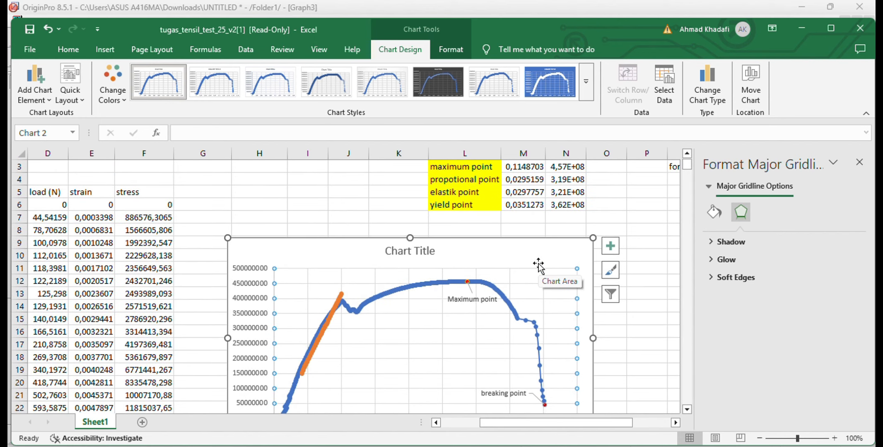
scroll(539, 265, up, 2)
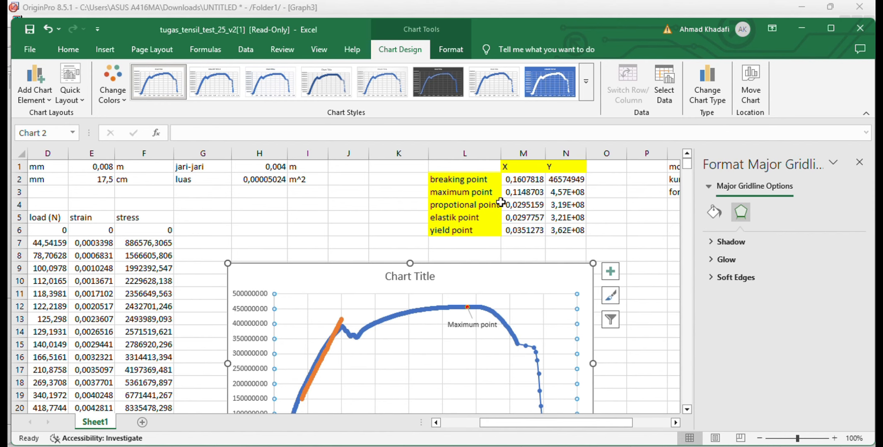
click(667, 79)
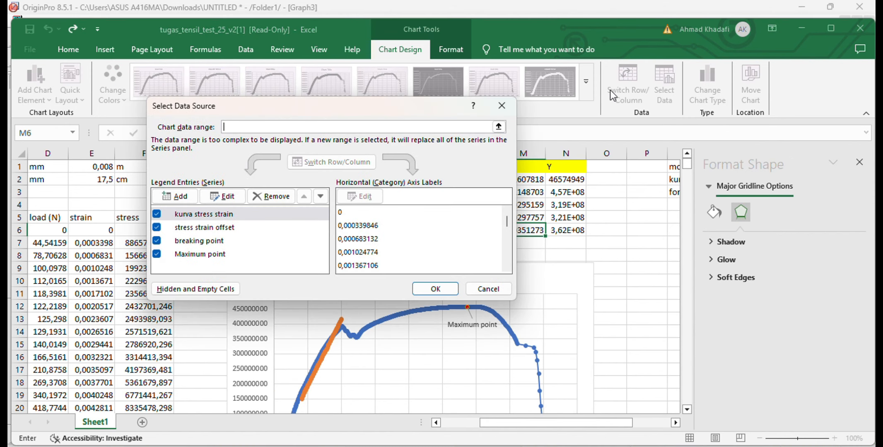
click(174, 197)
click(248, 202)
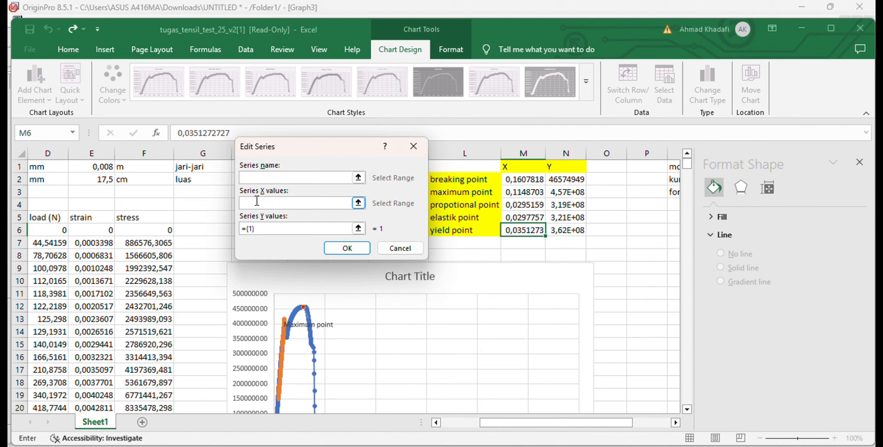
text(propotional point)
click(258, 202)
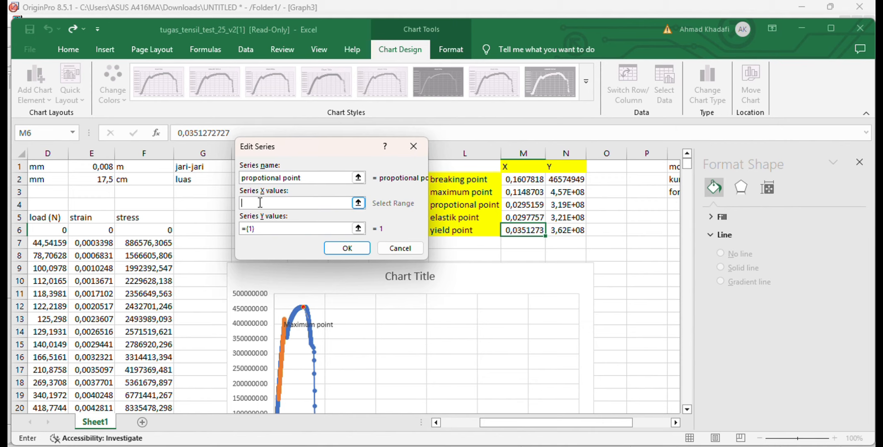
click(529, 207)
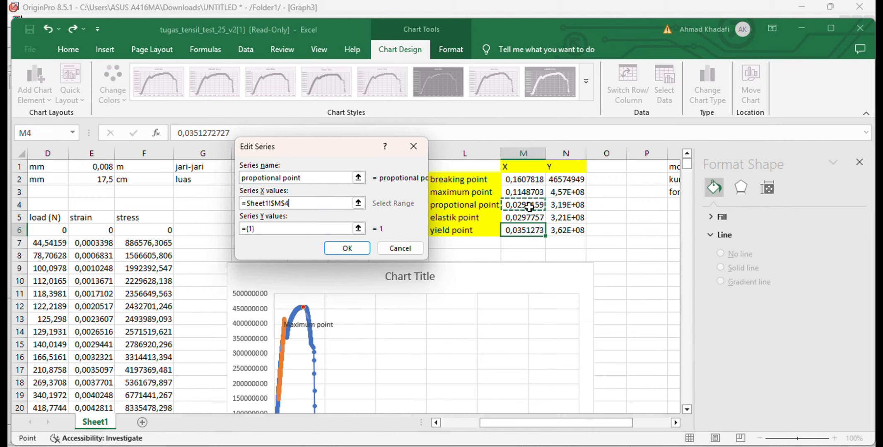
click(274, 231)
key(BackSpace)
key(BackSpace)
key(BackSpace)
key(BackSpace)
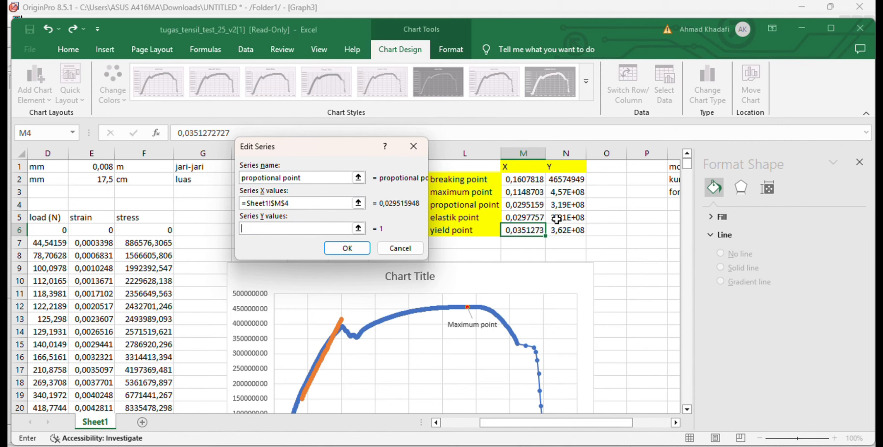
click(566, 205)
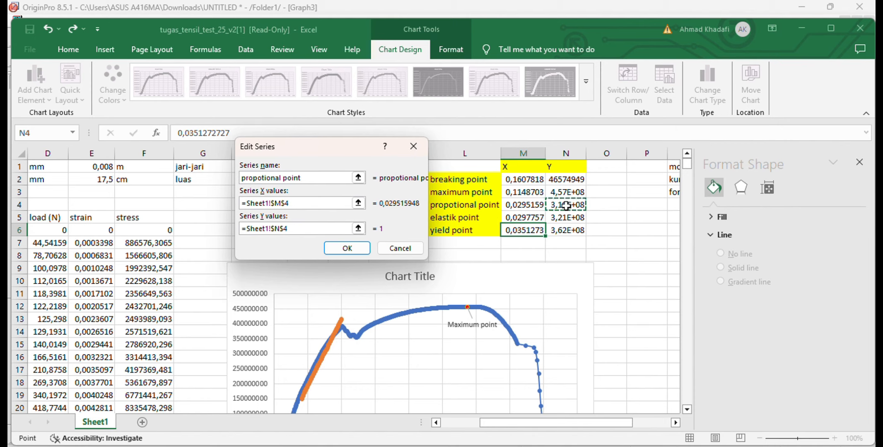
click(347, 248)
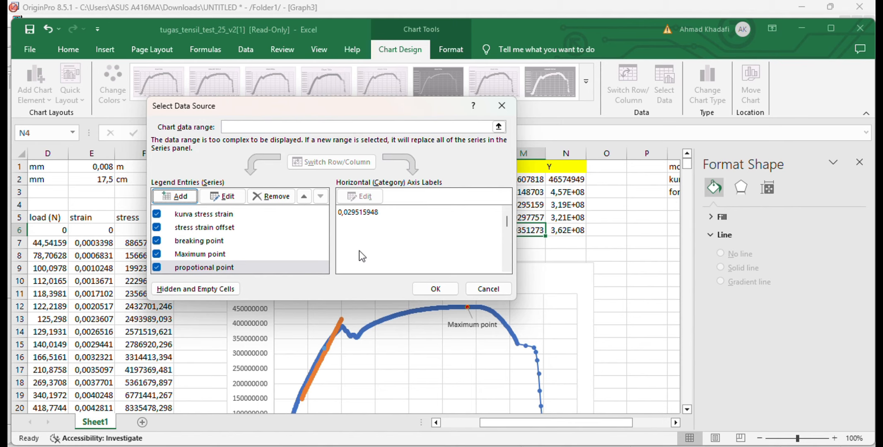
click(435, 289)
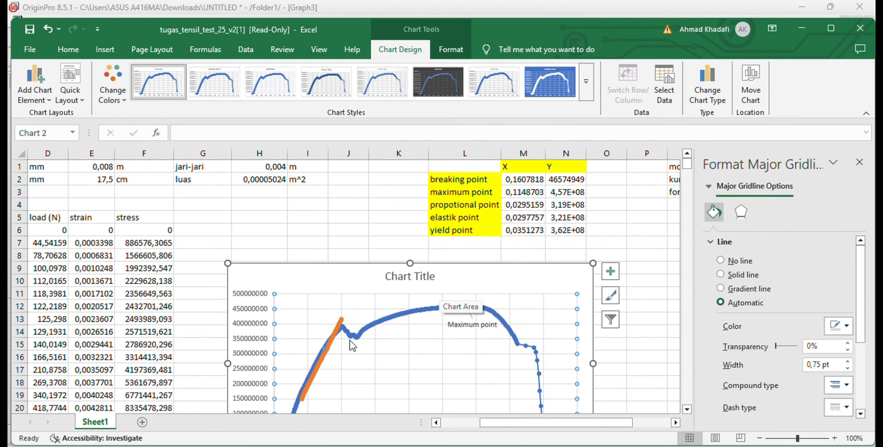
Fill the propotional point series marker with standard orange and add a data label to it
click(326, 347)
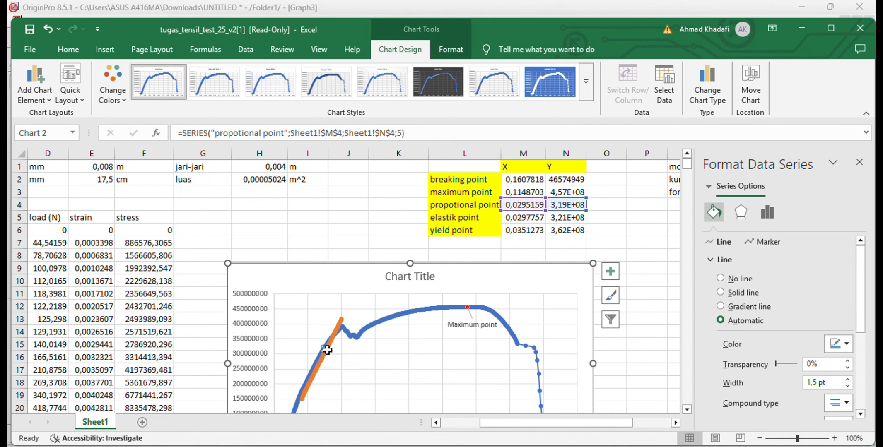
right_click(323, 349)
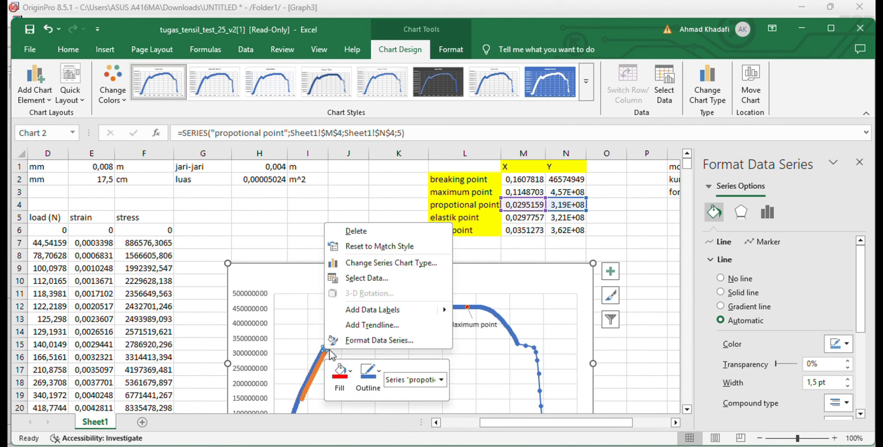
click(349, 377)
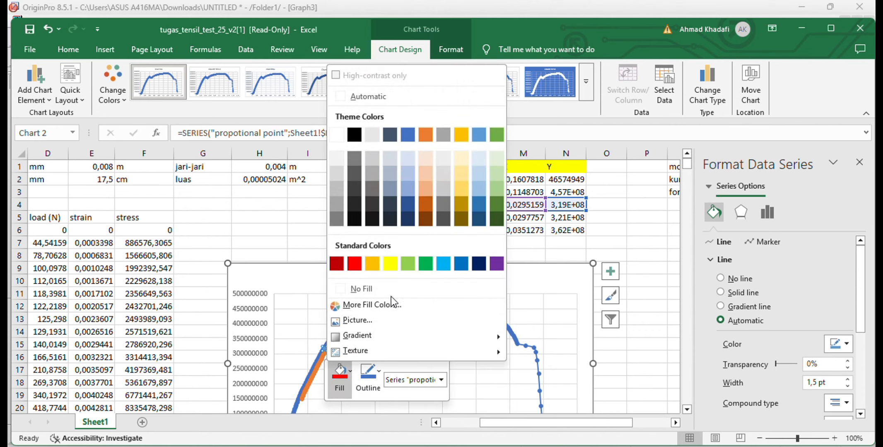
click(375, 267)
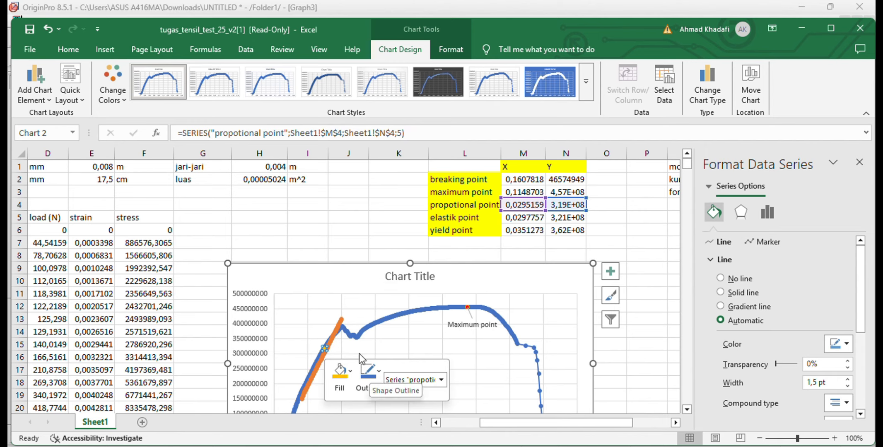
right_click(326, 348)
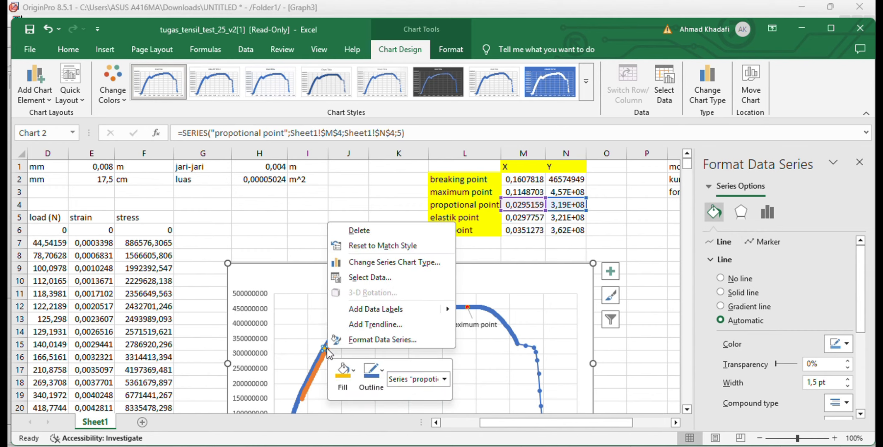
click(385, 309)
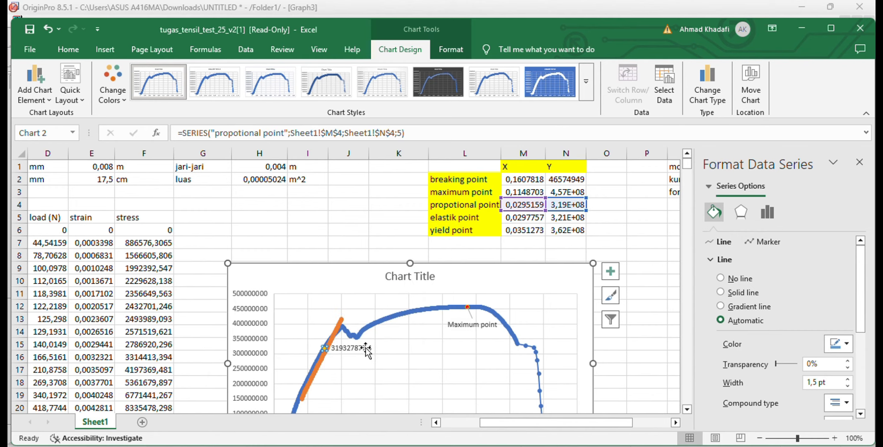
Make the propotional point label show the series name instead of the Y value, and move it above and left of its marker
click(364, 348)
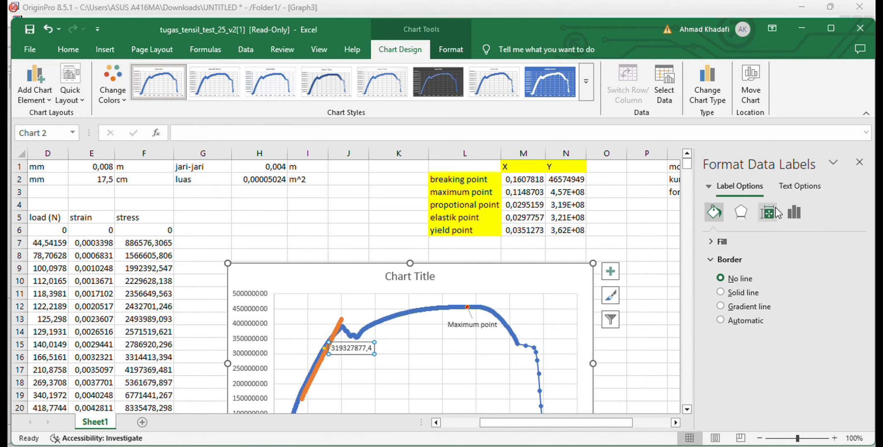
click(789, 213)
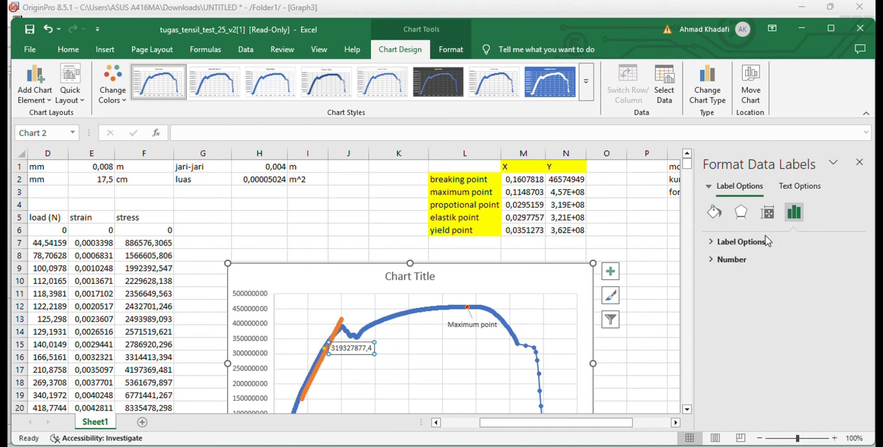
click(764, 241)
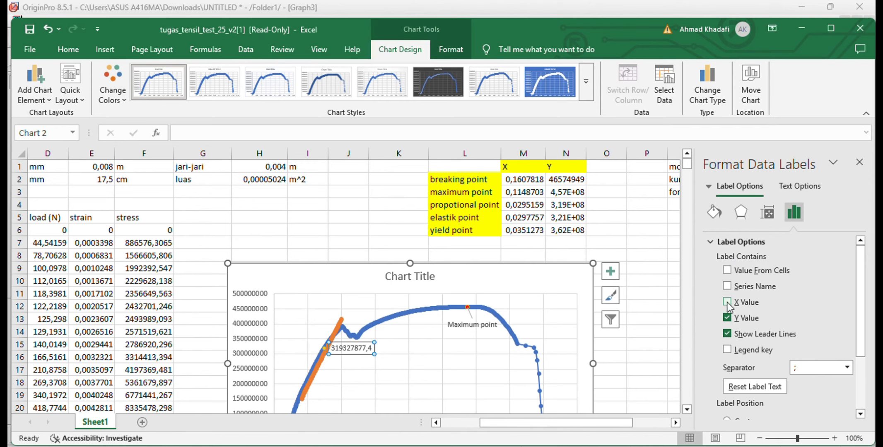
click(728, 287)
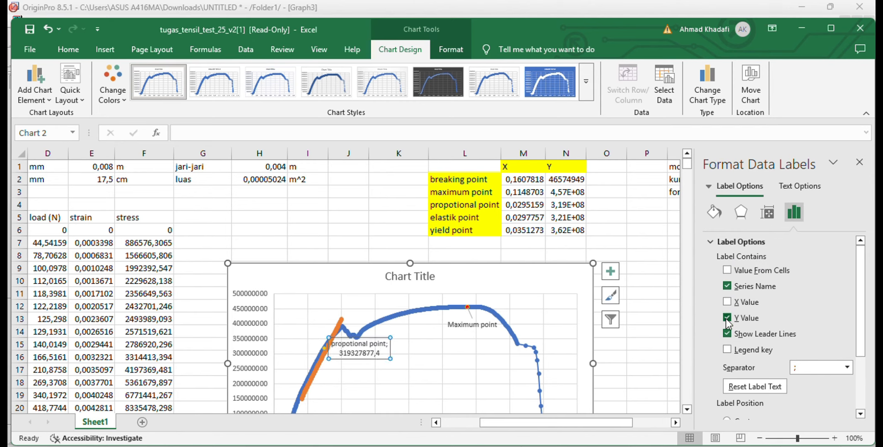
click(726, 318)
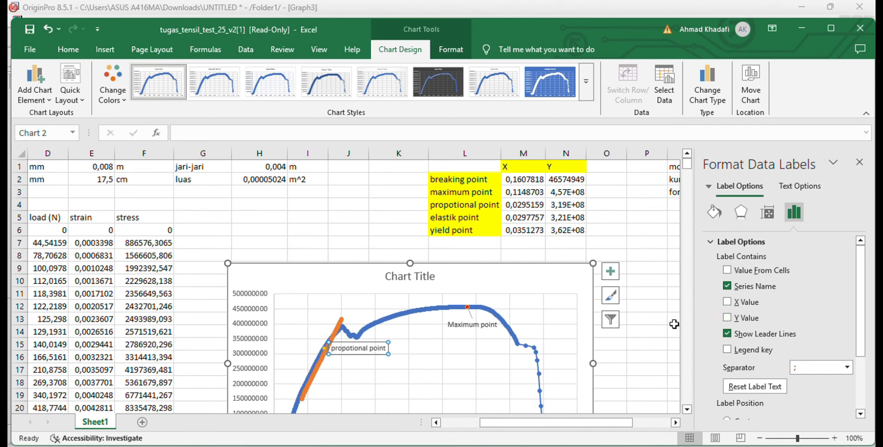
click(373, 349)
drag(372, 348, 318, 332)
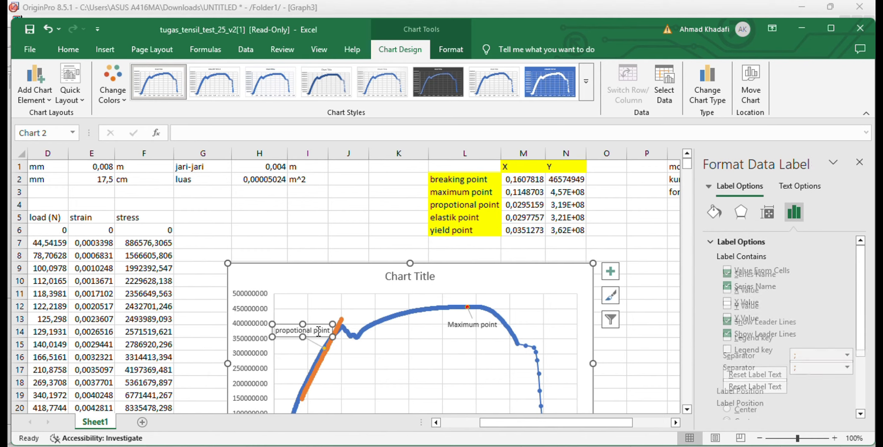
click(393, 384)
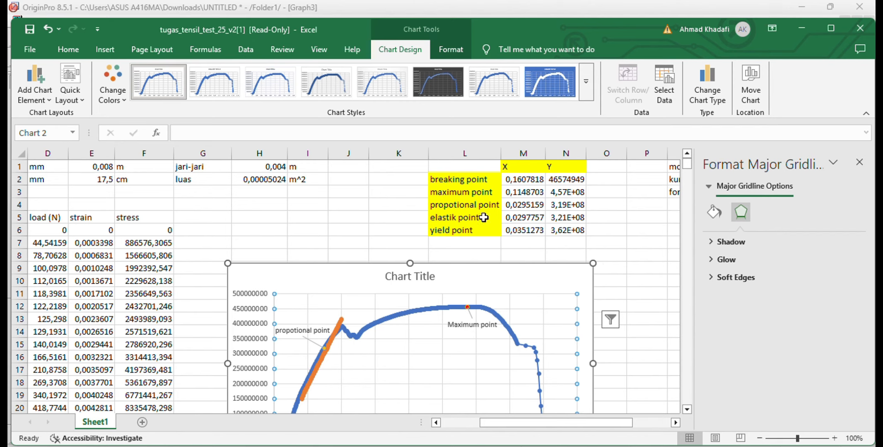
Add a chart series named elastic point with X value Sheet1!$M$5 and Y value Sheet1!$N$5
click(484, 218)
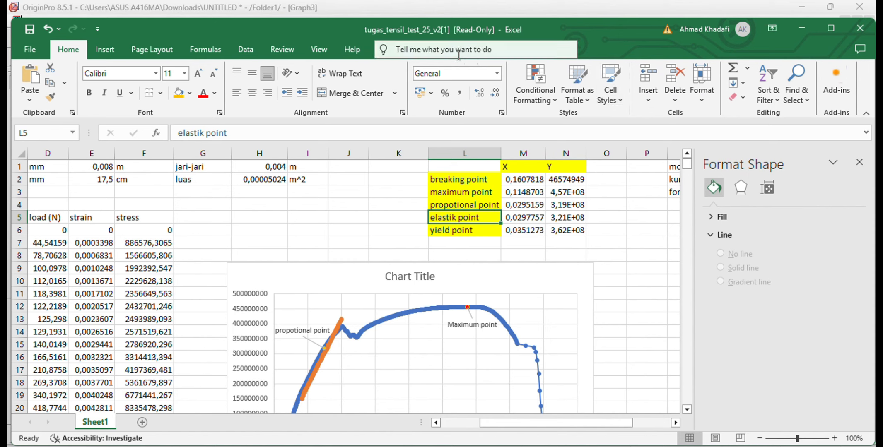
click(524, 275)
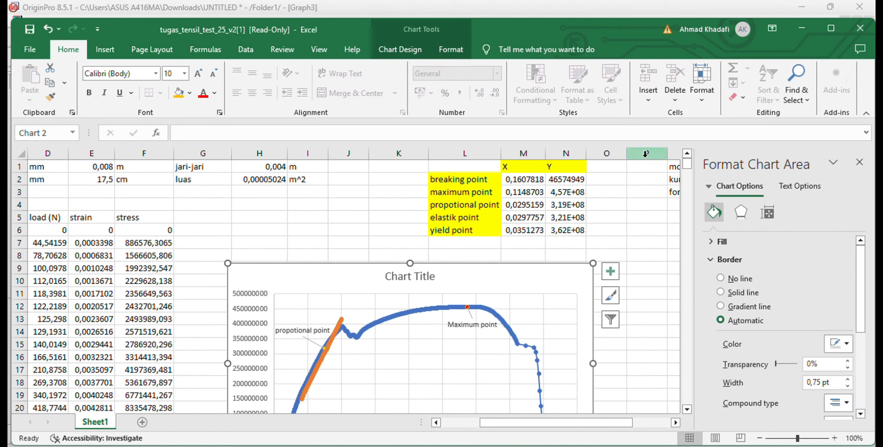
click(387, 50)
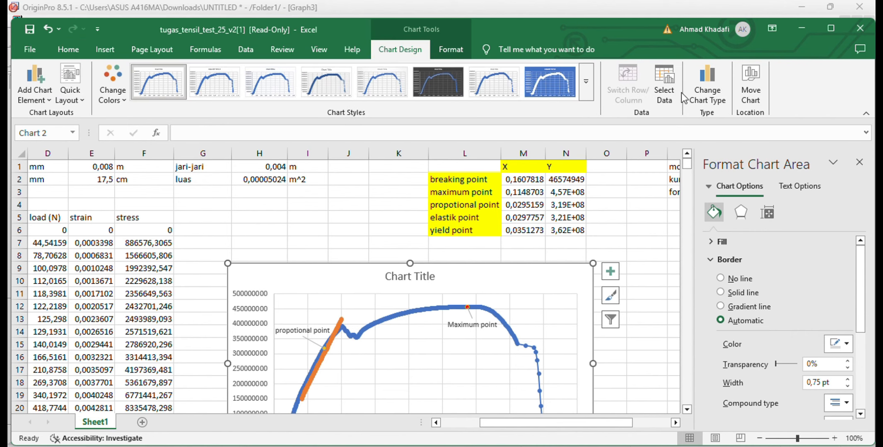
click(667, 95)
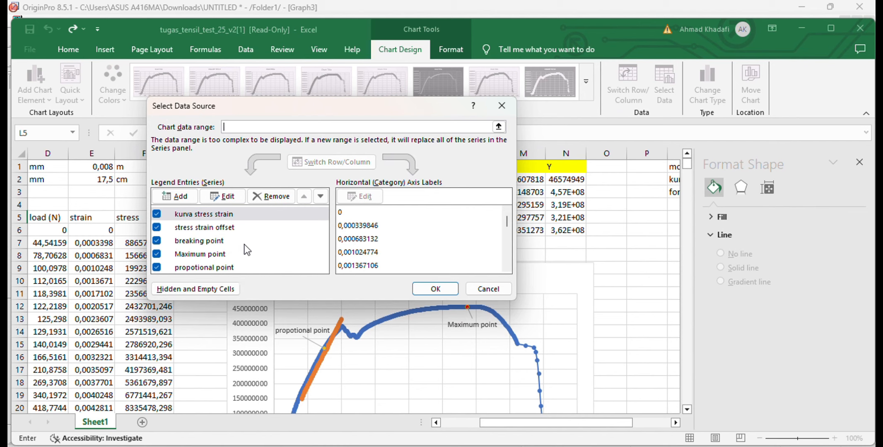
click(187, 196)
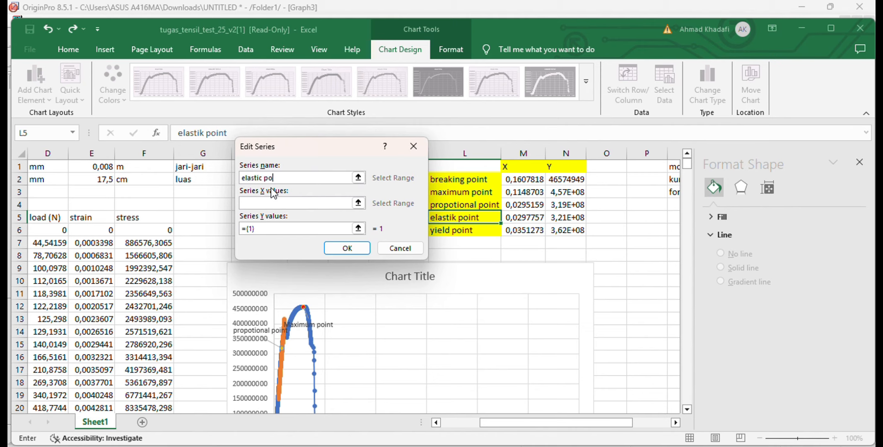
click(275, 198)
click(522, 219)
click(334, 227)
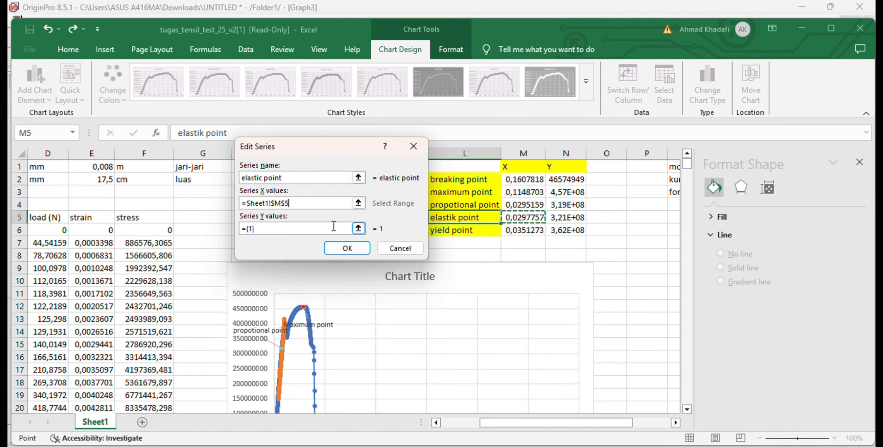
key(BackSpace)
key(BackSpace)
key(BackSpace)
key(BackSpace)
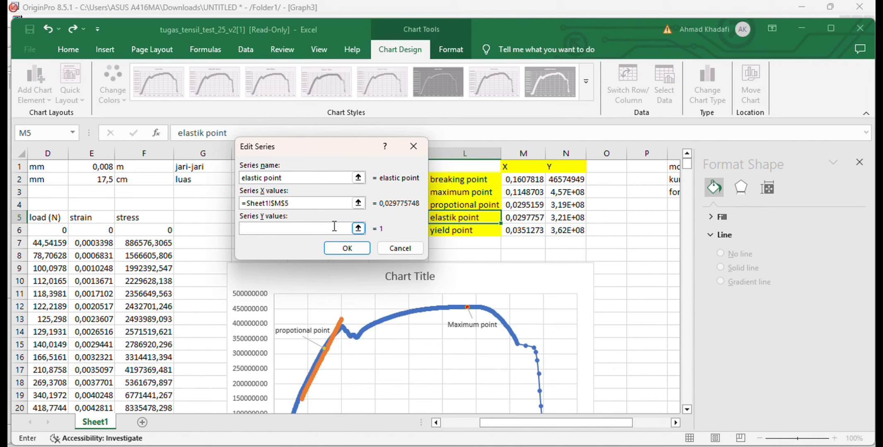
click(573, 218)
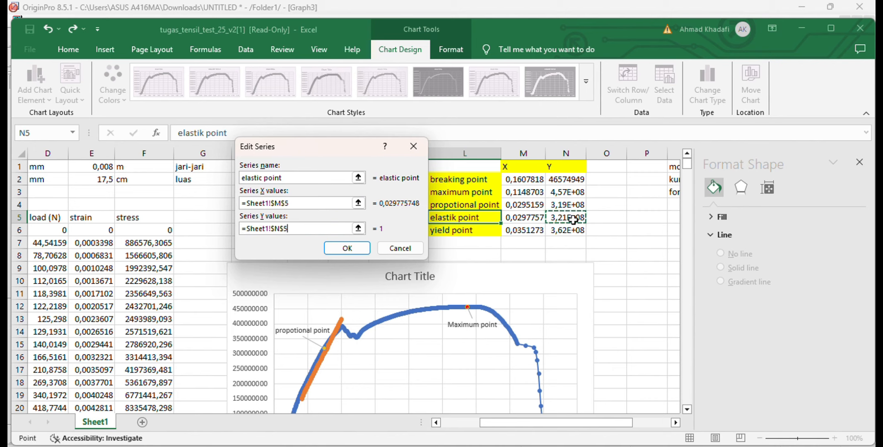
click(353, 249)
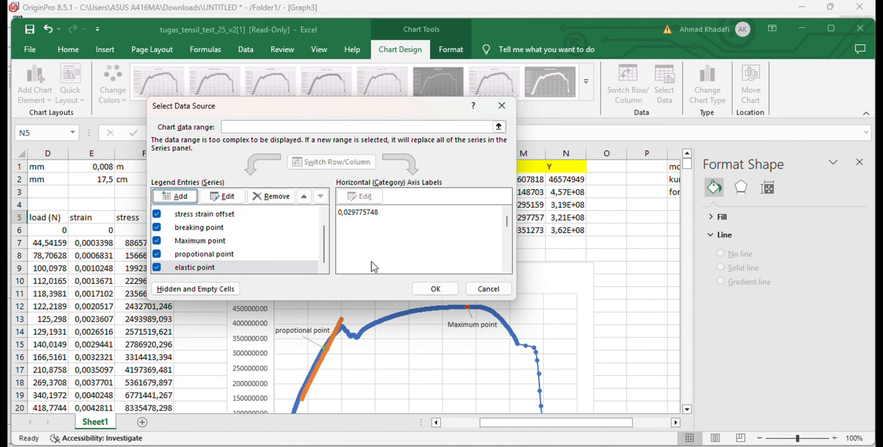
click(432, 289)
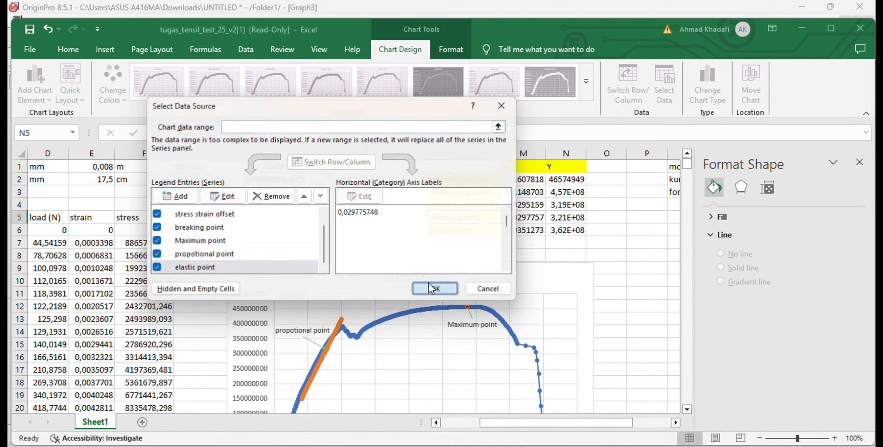
Select the elastic point series marker on the rising part of the stress-strain curve
click(347, 351)
scroll(348, 350, up, 7)
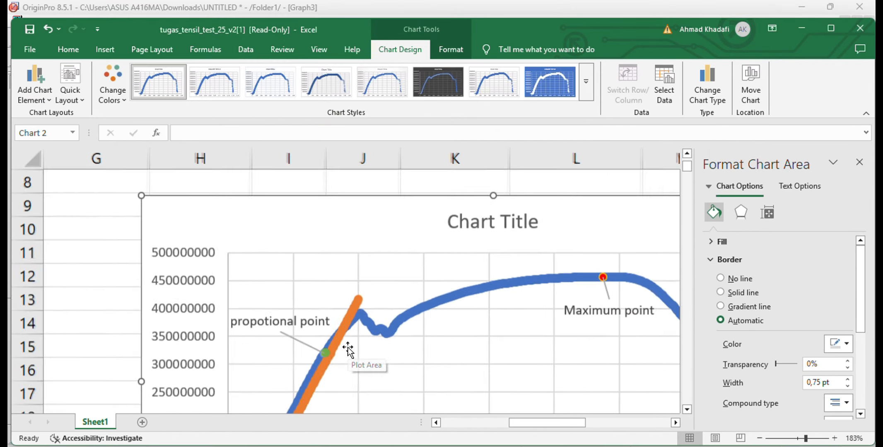
scroll(348, 350, up, 6)
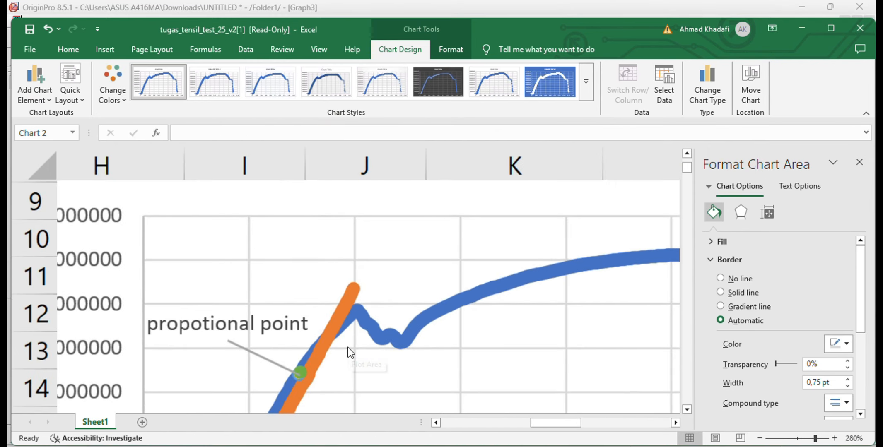
scroll(349, 348, up, 1)
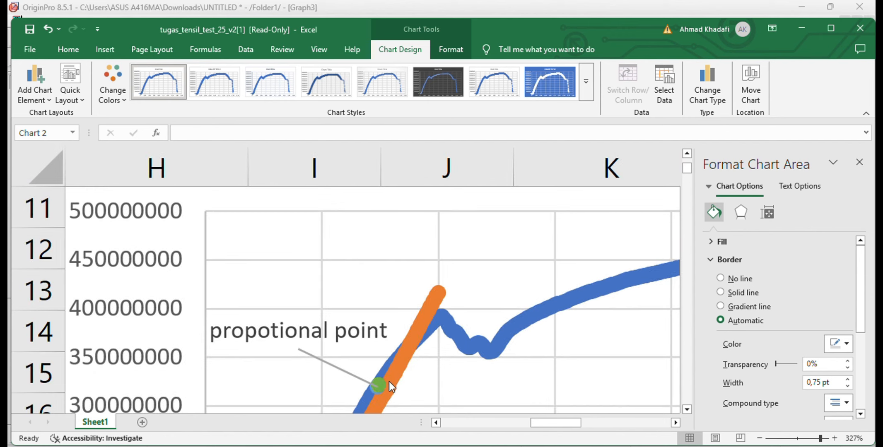
click(384, 380)
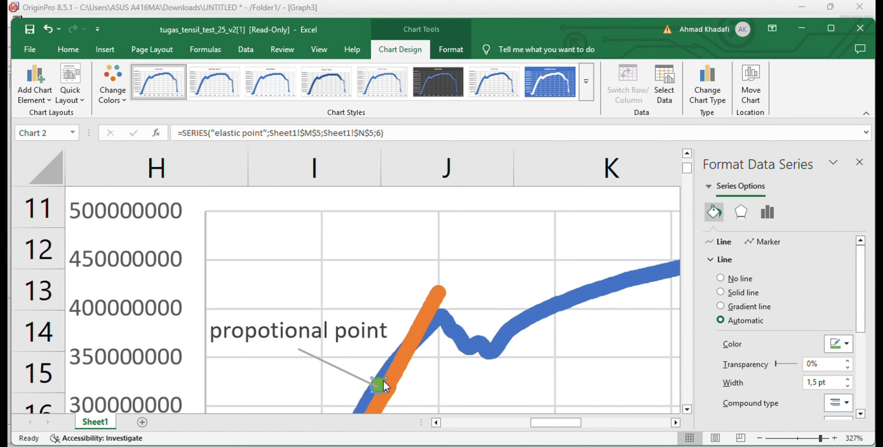